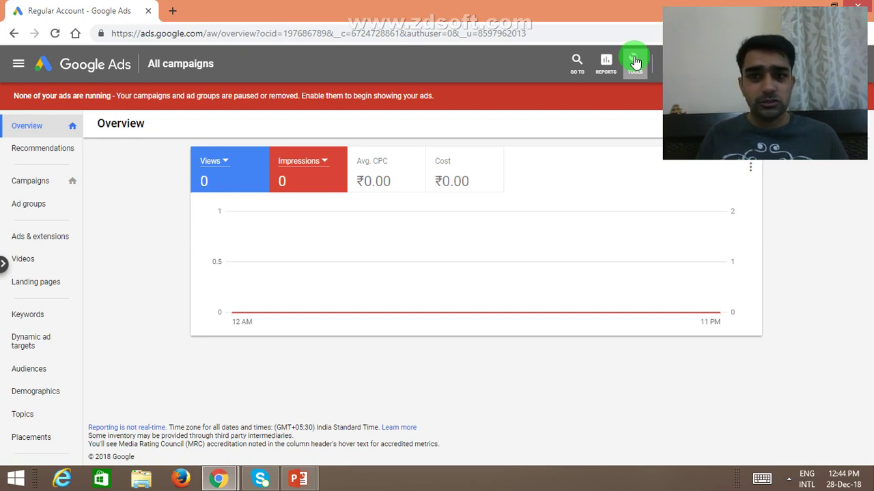
- Open Keyword Planner and start finding new keywords
left_click(635, 62)
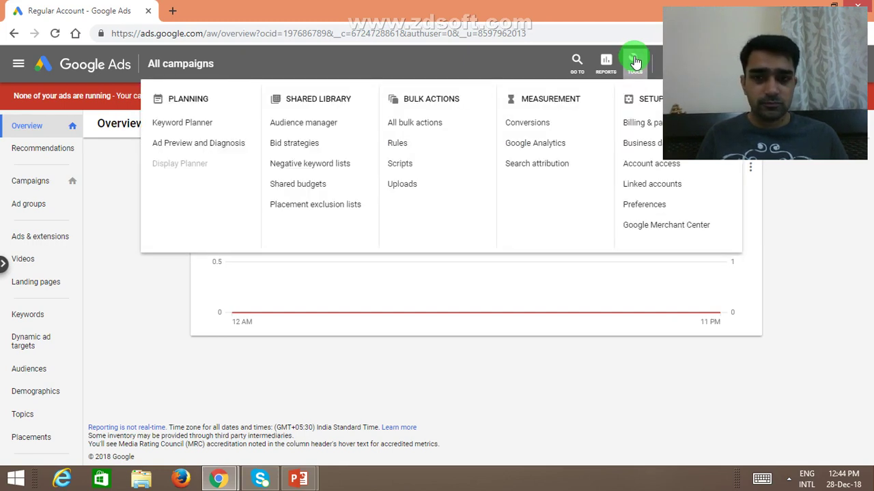
left_click(203, 125)
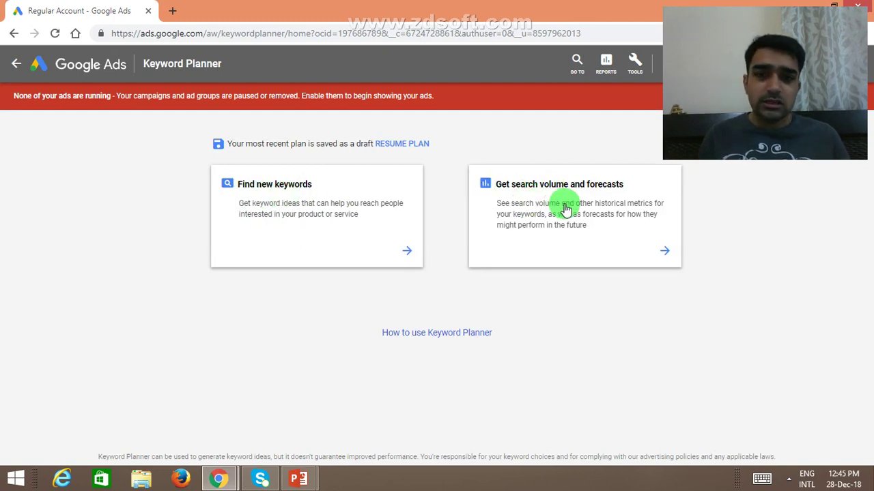
left_click(350, 210)
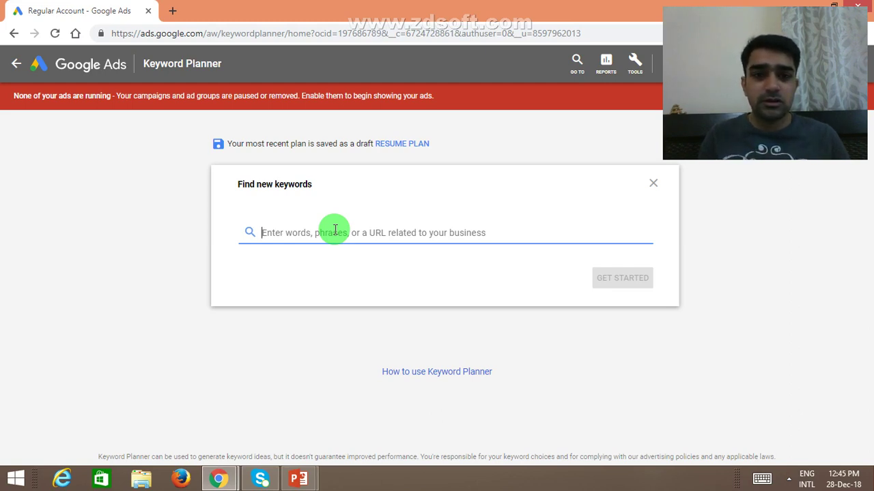
- Search Google in a new browser tab for "top 10 places to visit in goa" and look through the related searches
left_click(173, 11)
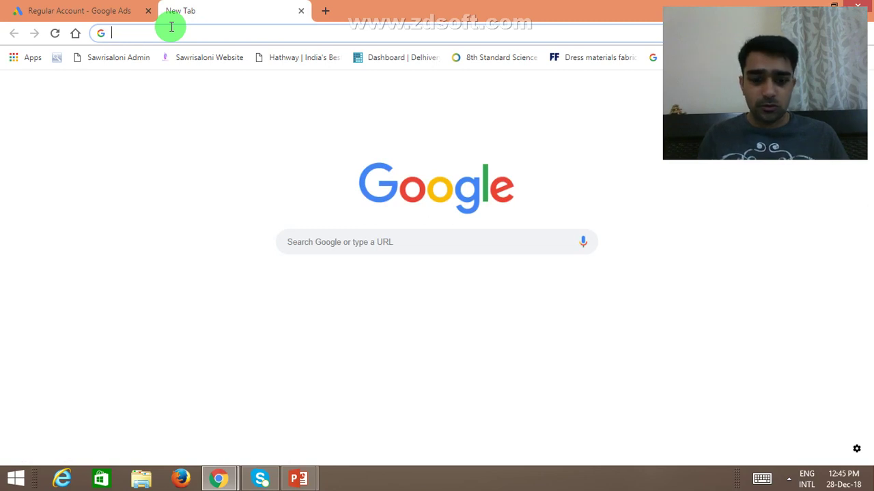
type("top")
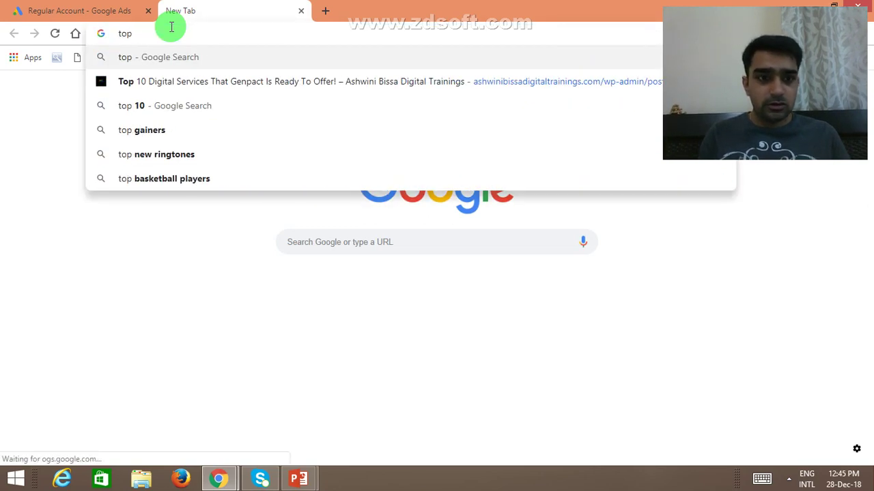
type(" 10 o")
key("BackSpace")
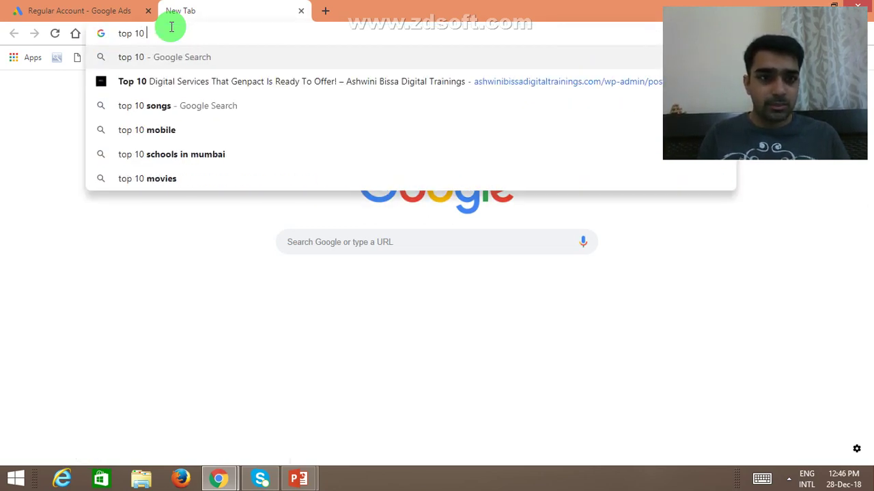
type("places")
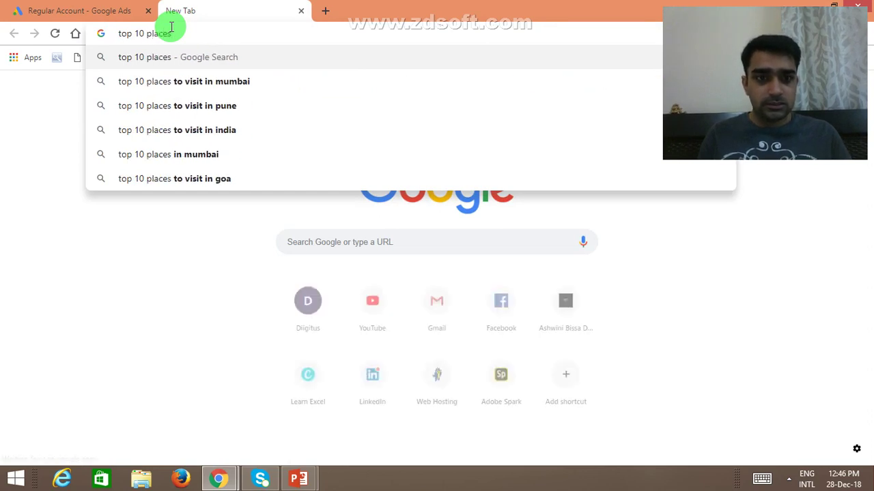
key("Down")
key("Down")
key("Down")
key("Down")
key("Down")
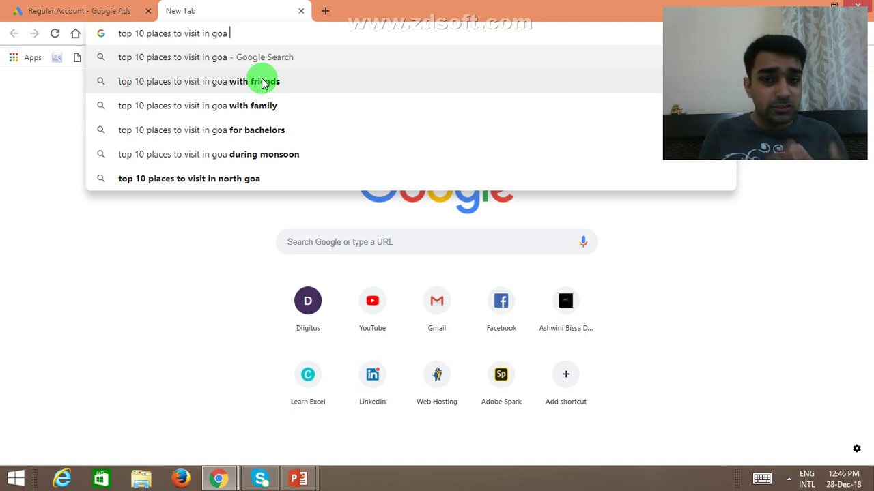
key("Return")
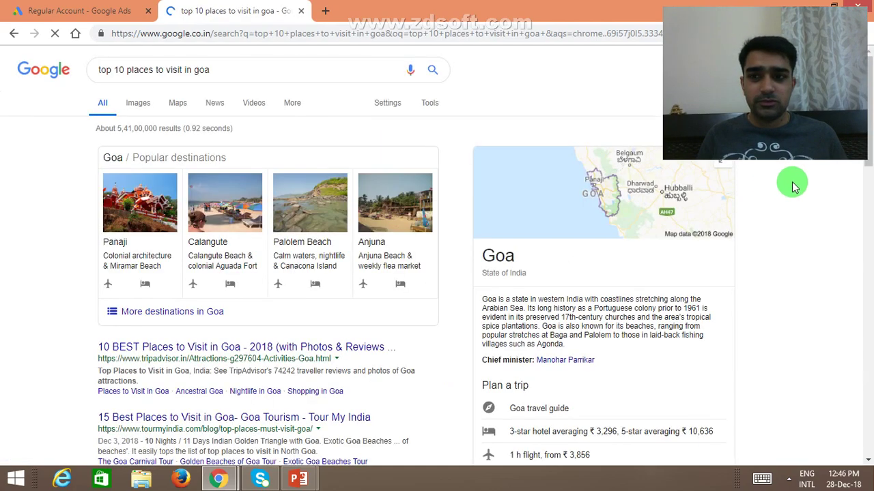
left_click_drag(870, 113, 848, 400)
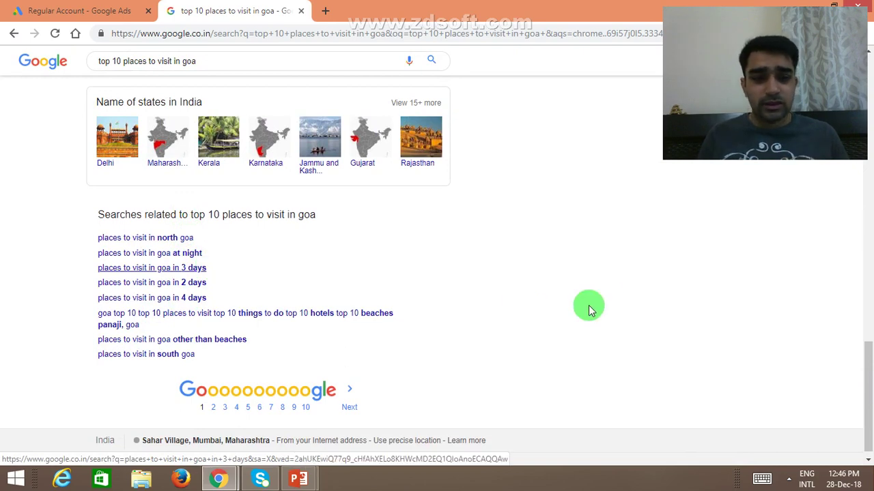
left_click_drag(868, 364, 871, 54)
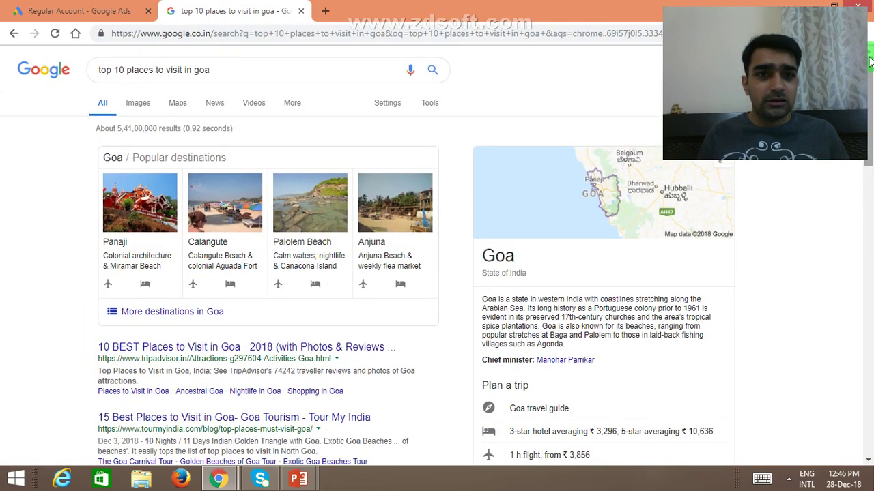
- Copy the whole phrase "top 10 places to visit in goa" from the Google search box
left_click(307, 75)
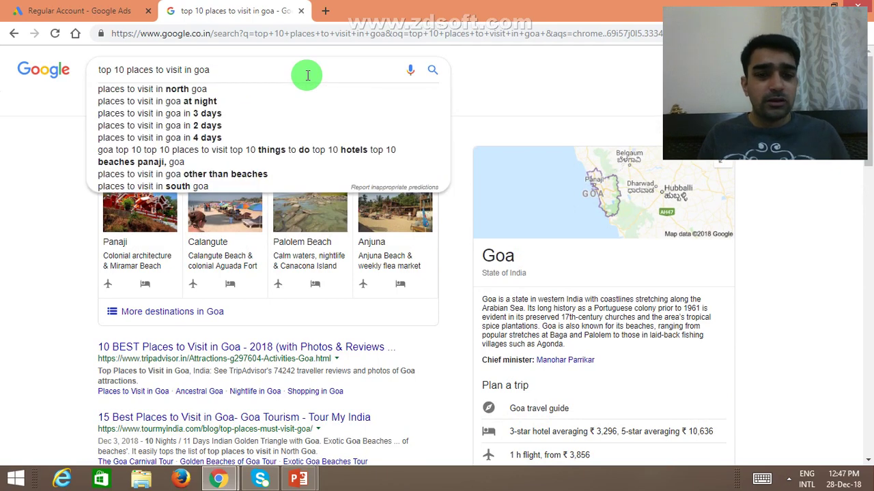
key("ctrl+shift+Left")
key("ctrl+shift+Left")
key("ctrl+shift+Left")
key("ctrl+shift+Left")
key("ctrl+shift+Left")
key("ctrl+shift+Left")
key("ctrl+shift+Left")
key("ctrl+c")
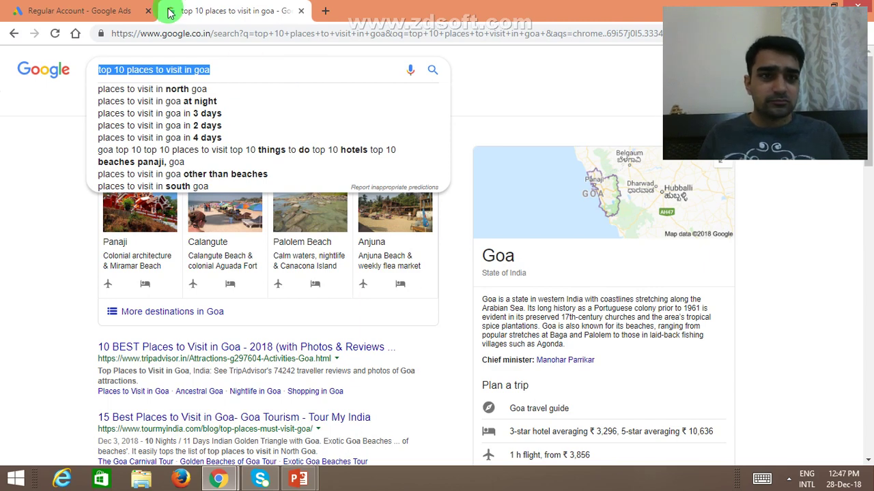
- Return to Keyword Planner, add the copied phrase "top 10 places to visit in goa" as a keyword and get its keyword ideas
left_click(100, 16)
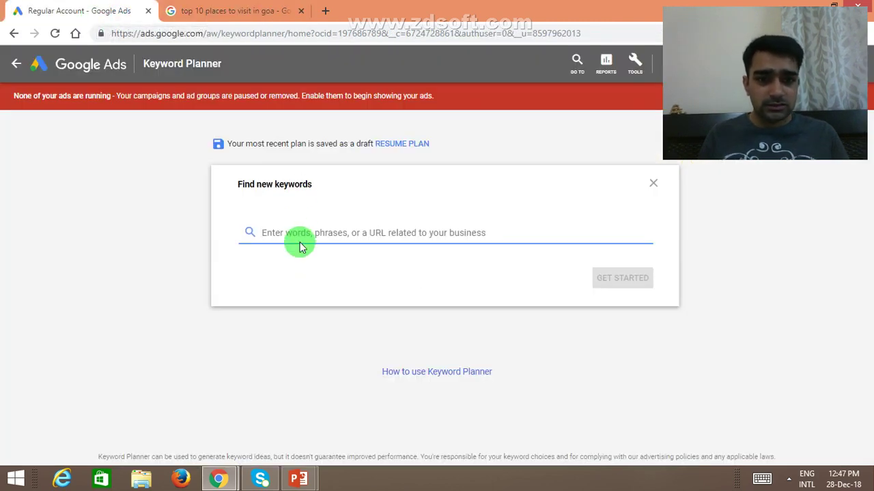
key("ctrl+v")
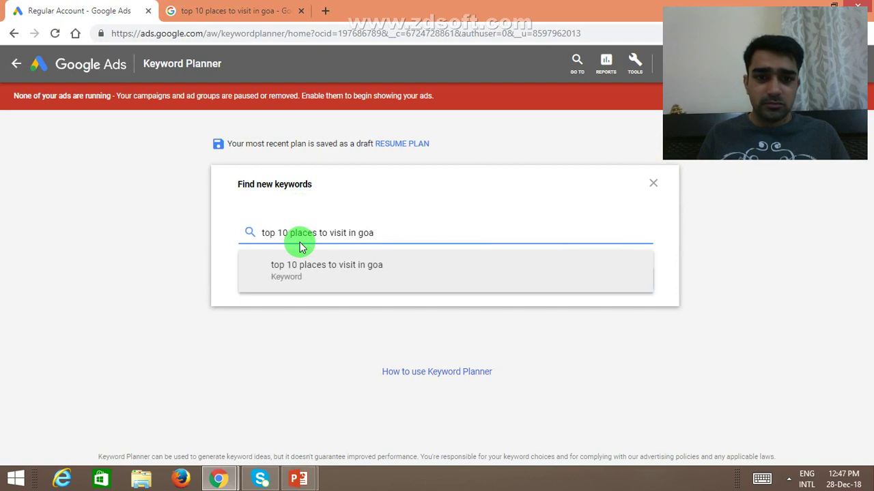
left_click(303, 268)
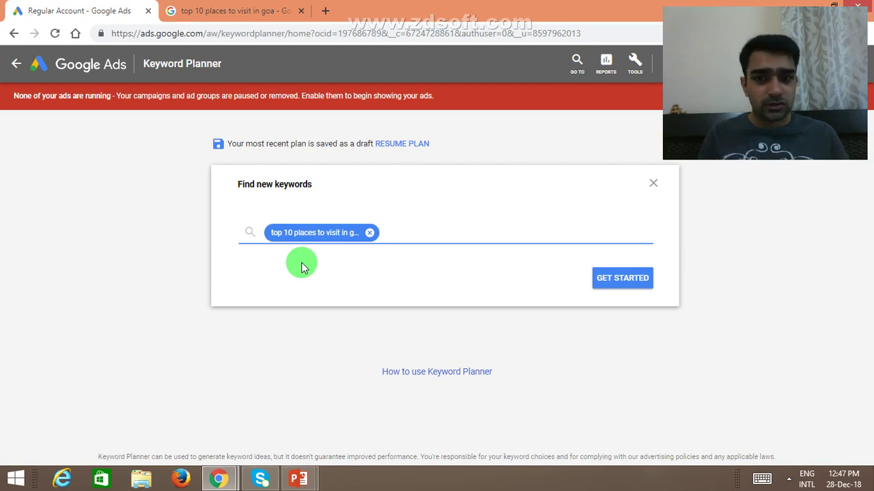
left_click(623, 289)
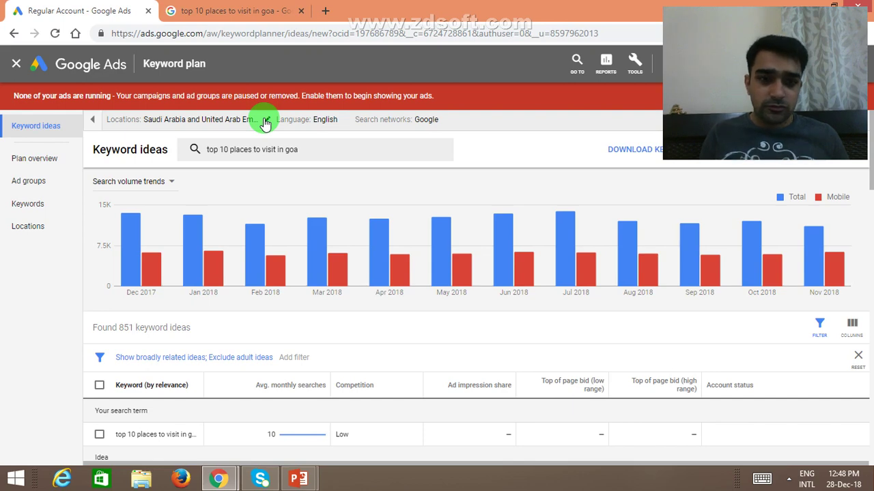
- Replace all targeted locations of the keyword plan with the city Mumbai, Maharashtra, India and save
left_click(266, 122)
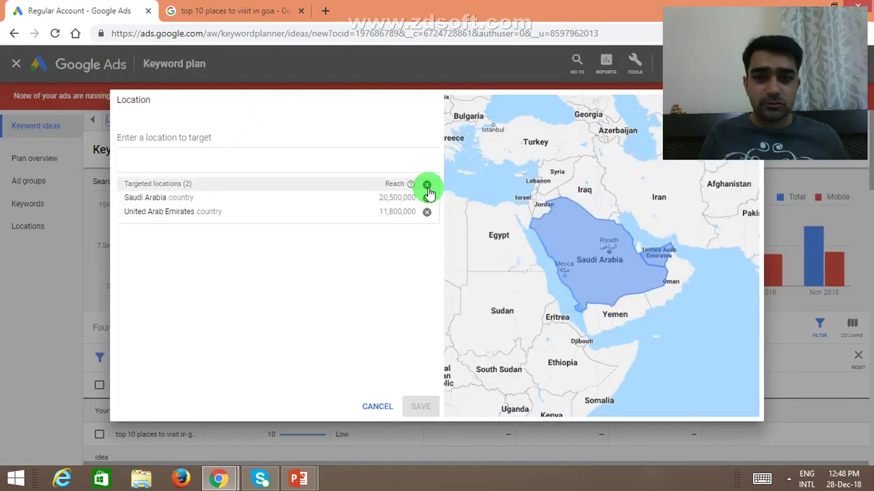
left_click(426, 186)
left_click(202, 137)
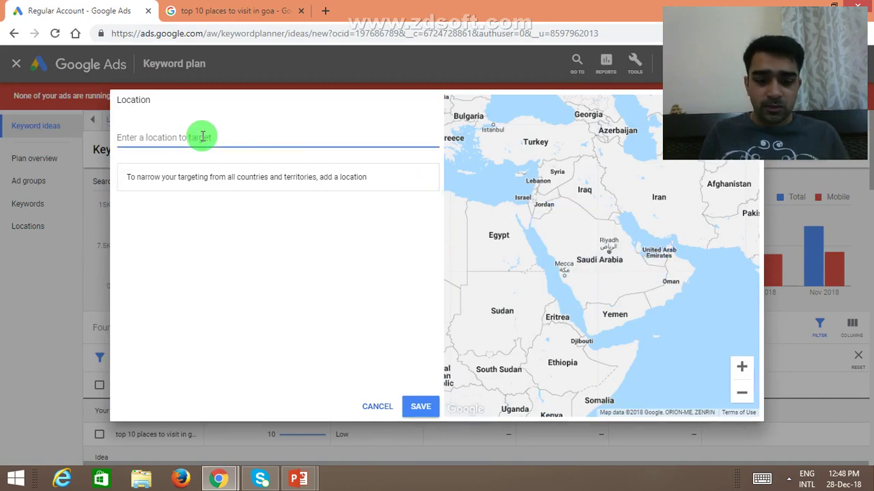
type("Mu")
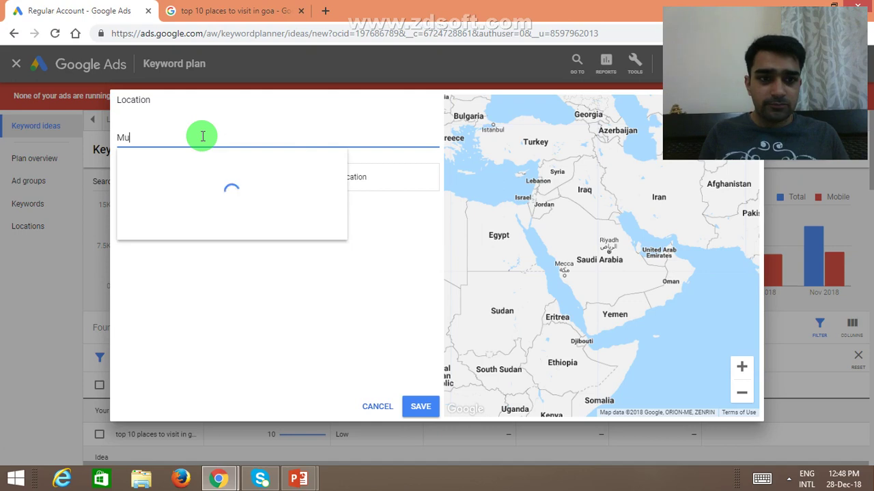
type("mbai")
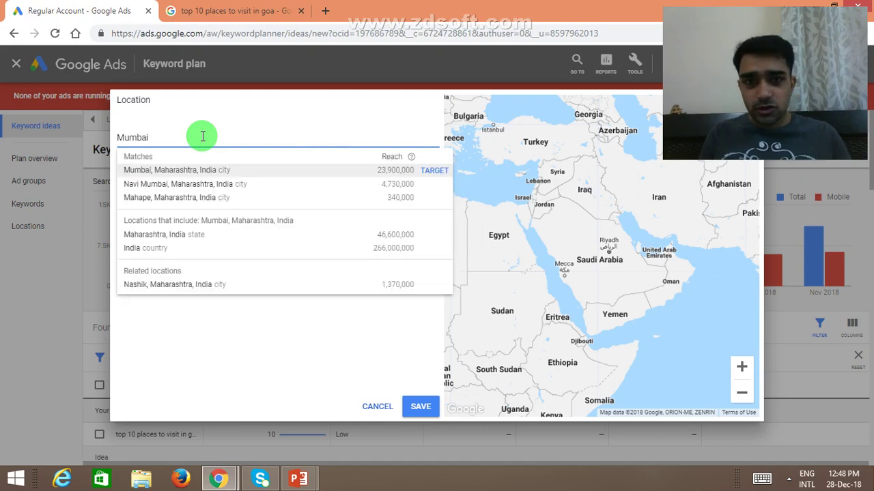
left_click(439, 170)
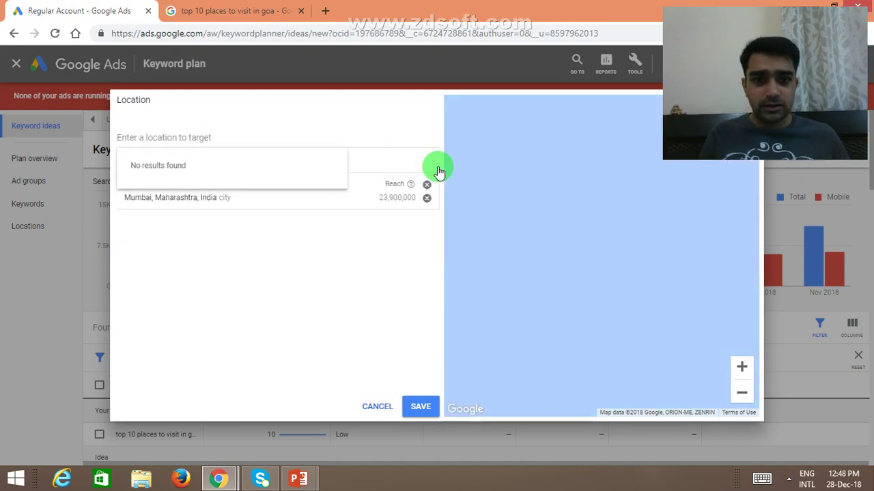
left_click(424, 409)
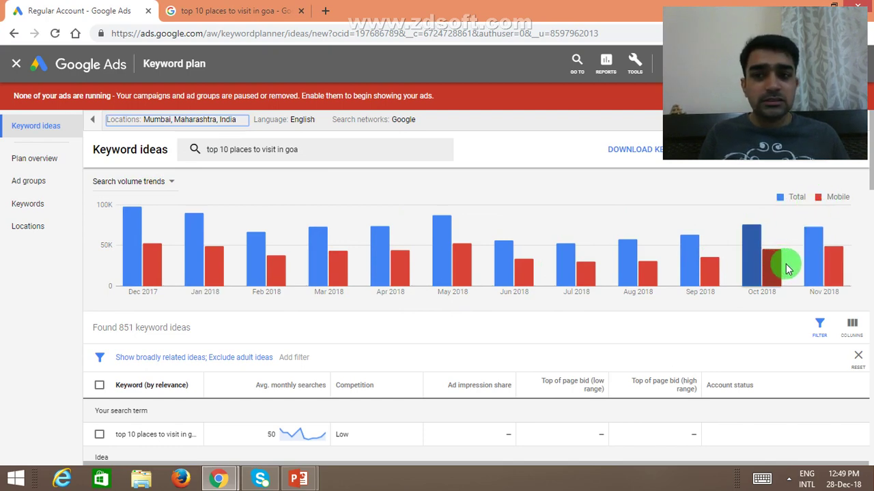
- Check the October 2018 search volume, then view the chart as a breakdown by platforms and a breakdown by locations
mouse_move(787, 268)
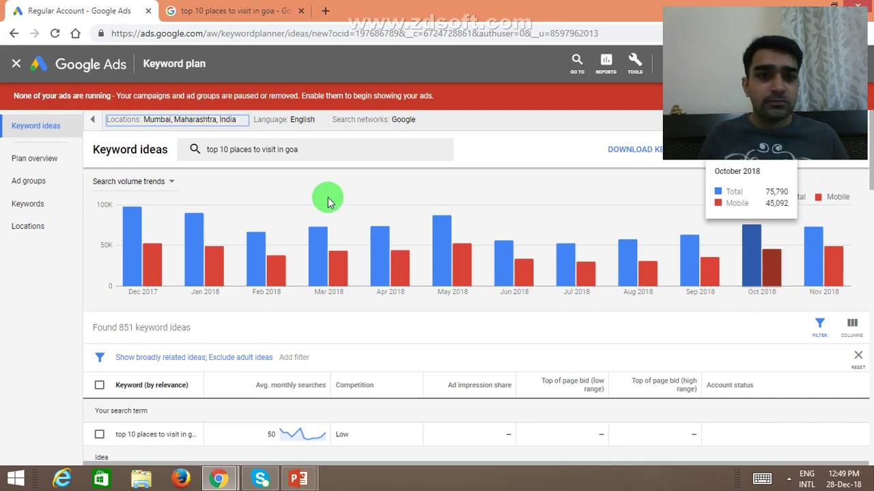
left_click(142, 182)
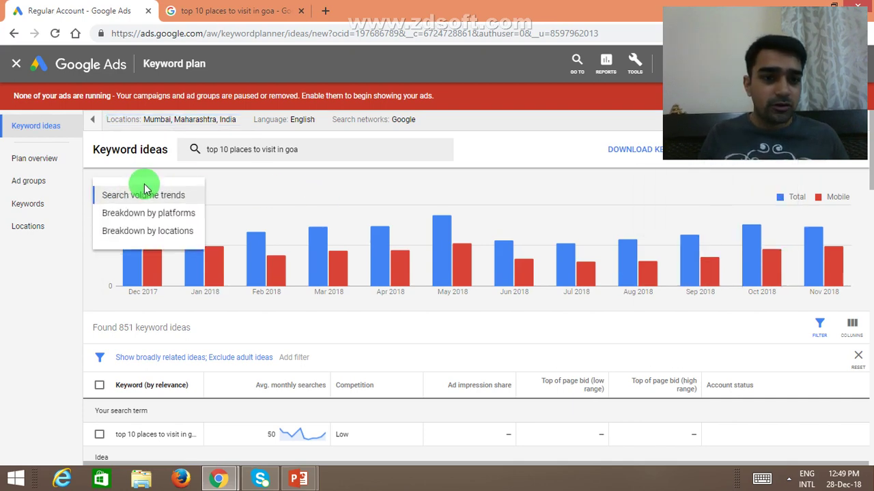
left_click(153, 214)
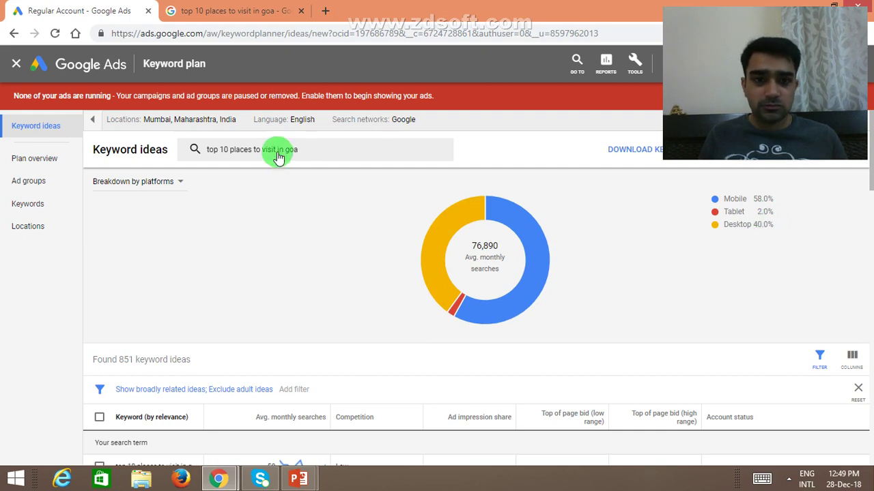
left_click(156, 189)
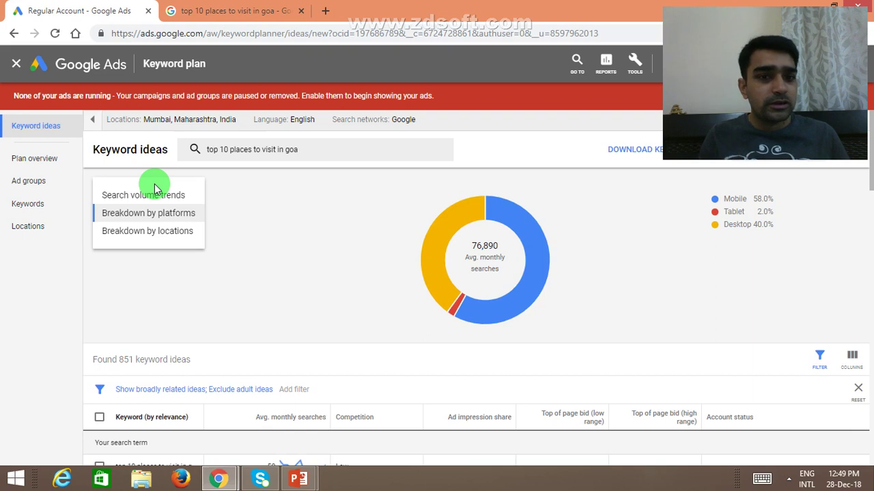
left_click(167, 235)
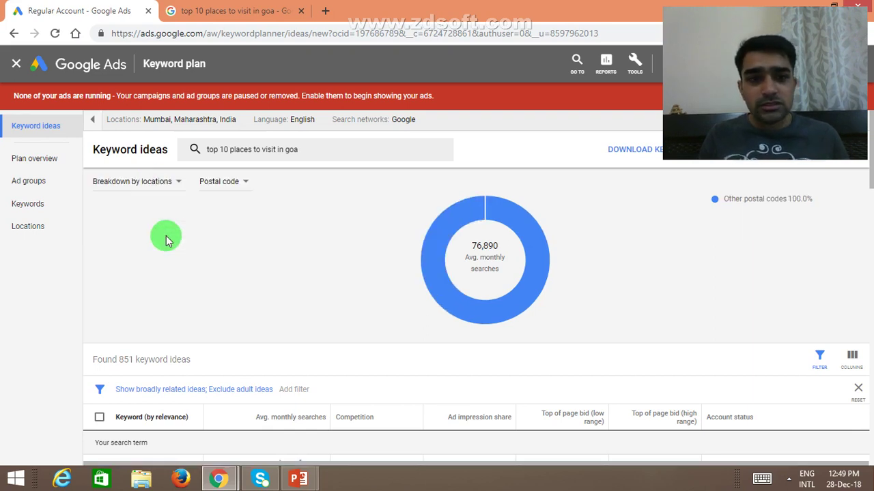
- Replace Mumbai with the country India as the keyword plan's targeted location and save
mouse_move(234, 127)
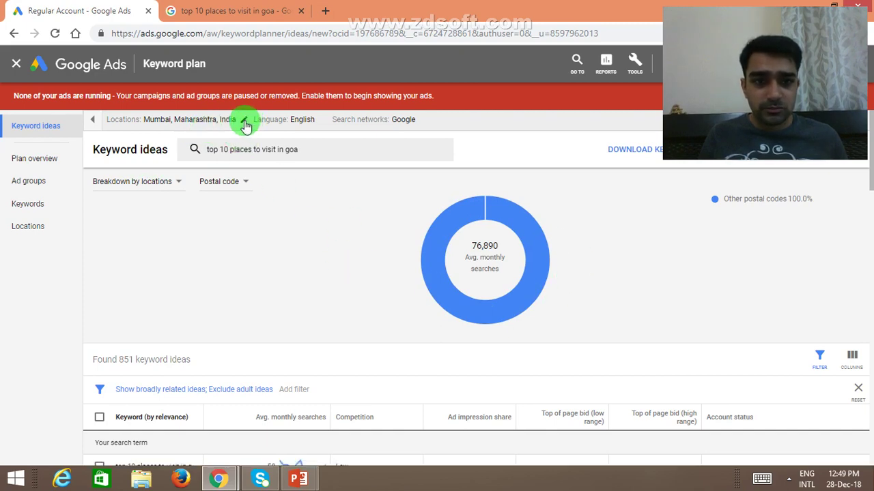
left_click(245, 123)
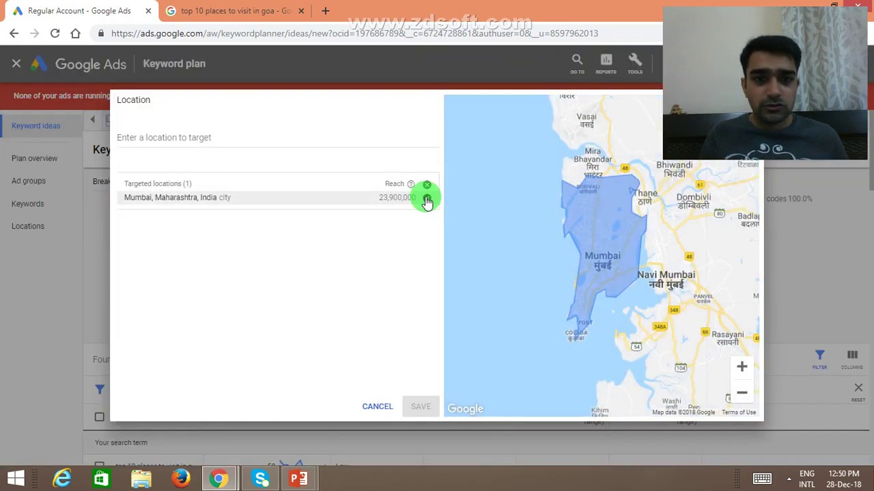
left_click(426, 199)
left_click(259, 135)
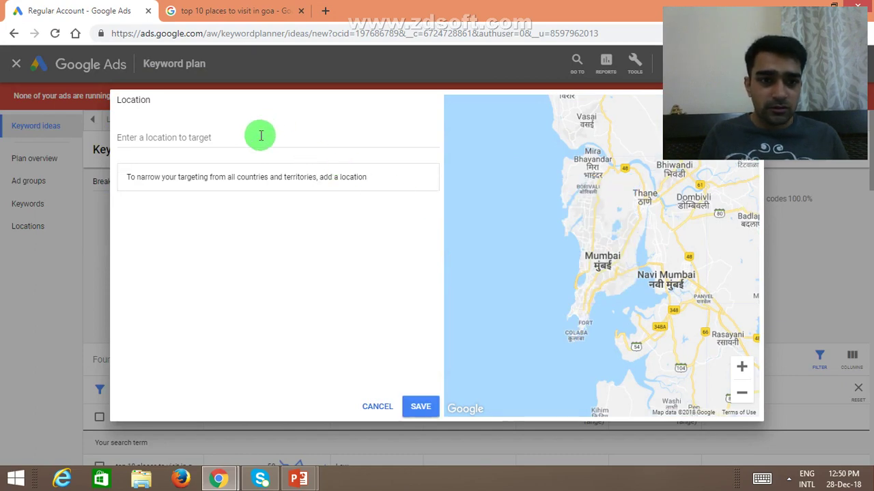
type("I")
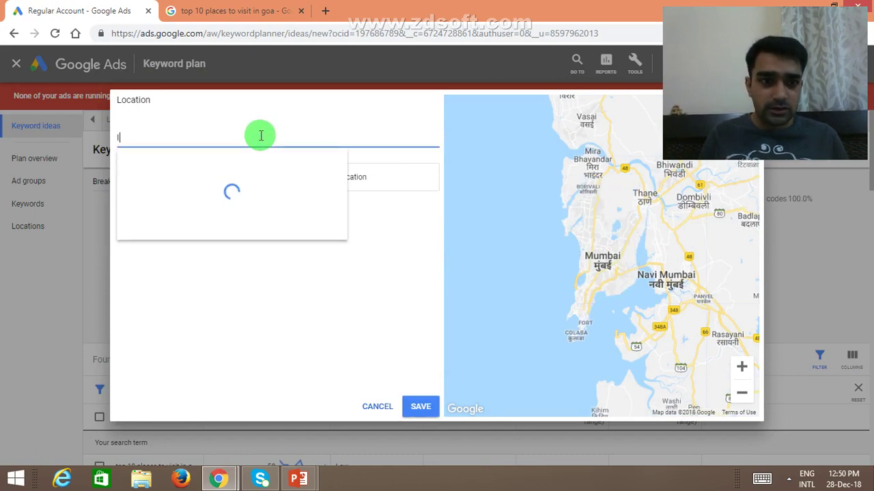
type("ndia")
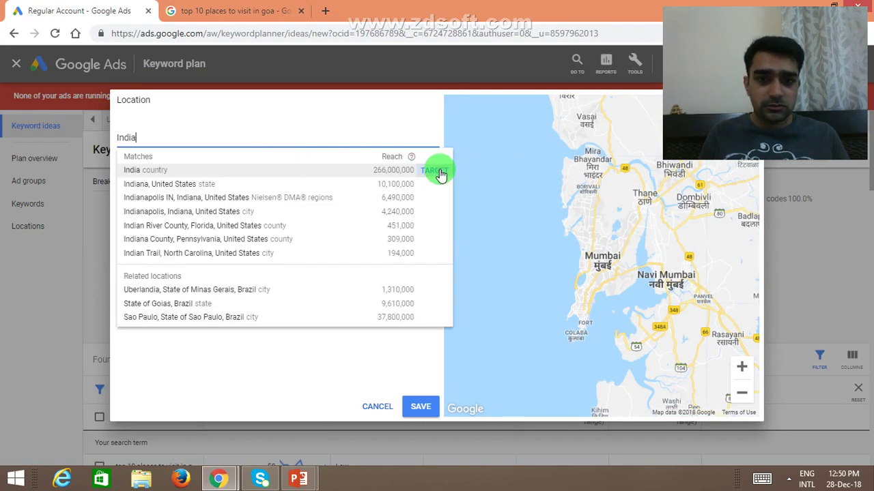
left_click(440, 175)
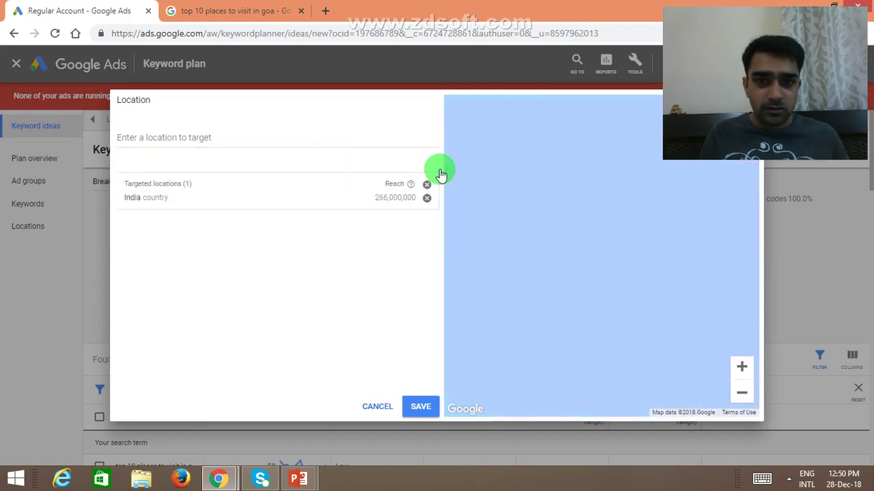
left_click(416, 408)
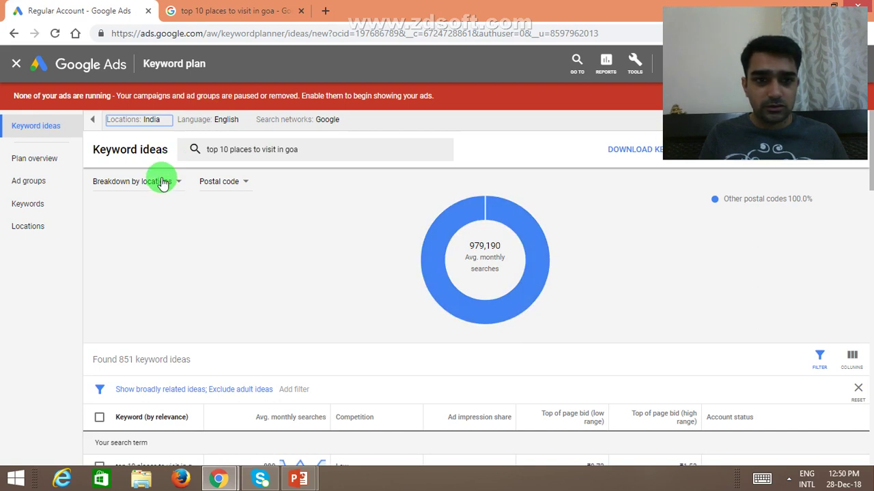
- Break the locations chart down by city and check the search shares of the individual cities
left_click(213, 181)
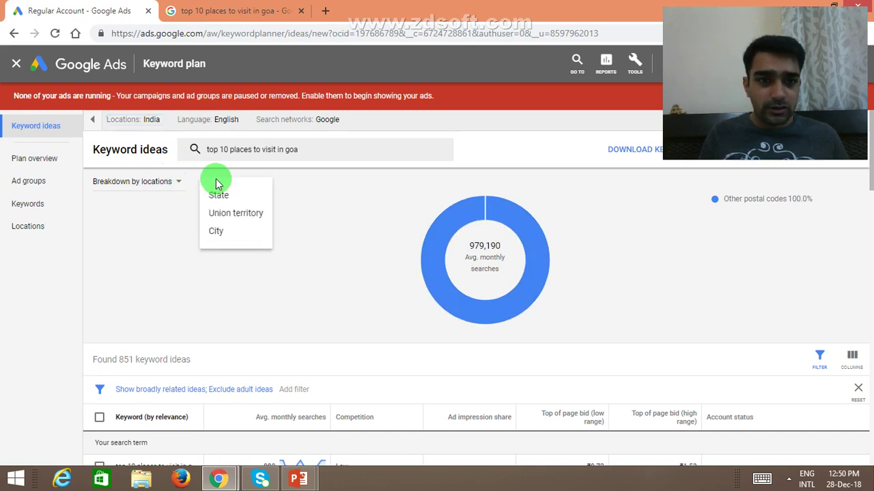
left_click(217, 231)
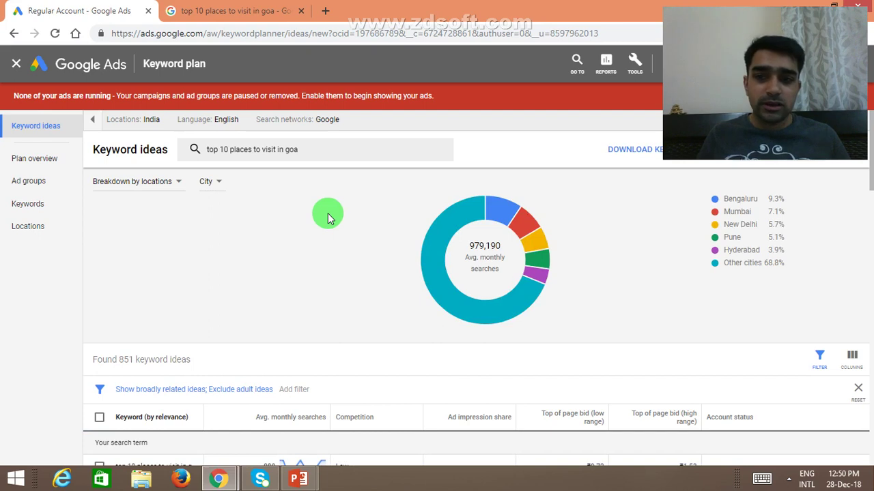
mouse_move(502, 210)
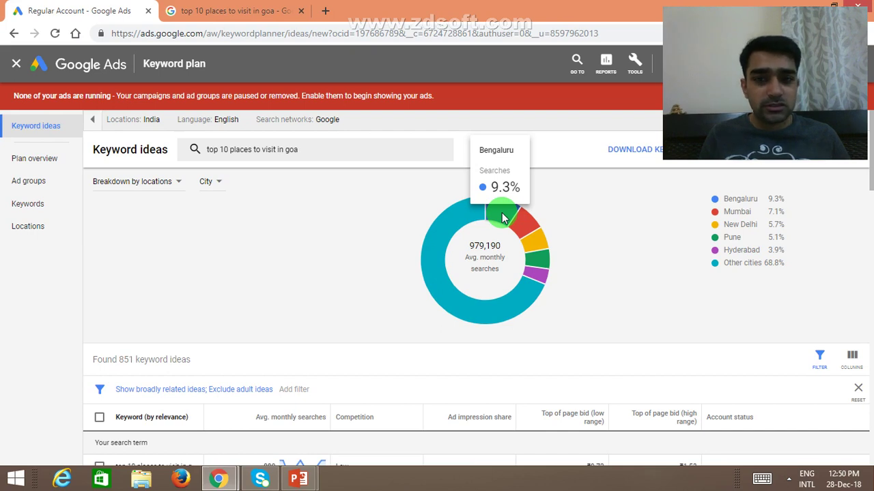
mouse_move(523, 228)
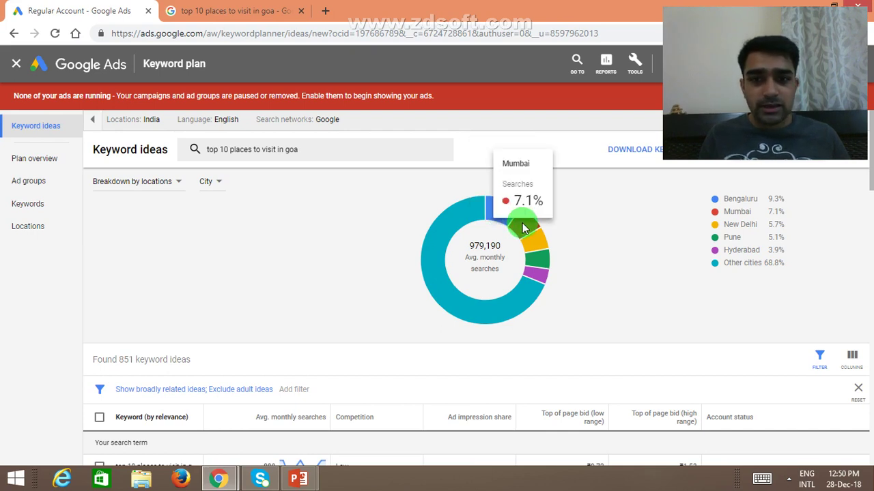
mouse_move(535, 243)
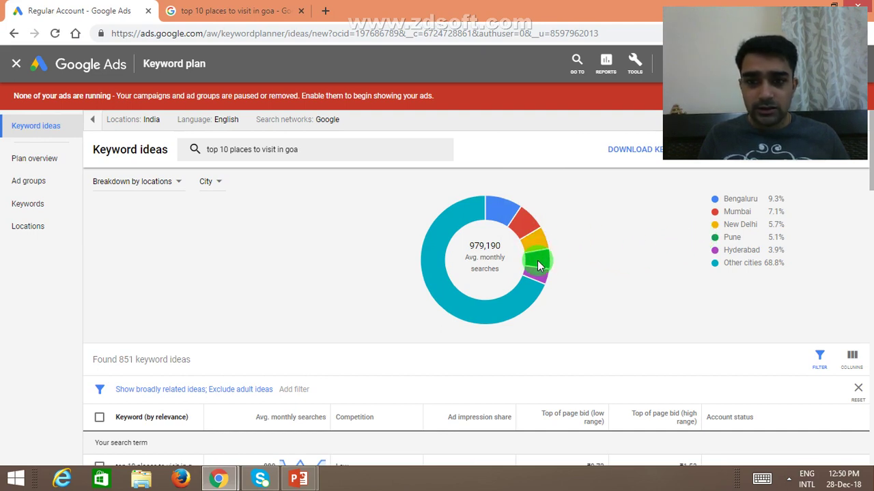
mouse_move(536, 282)
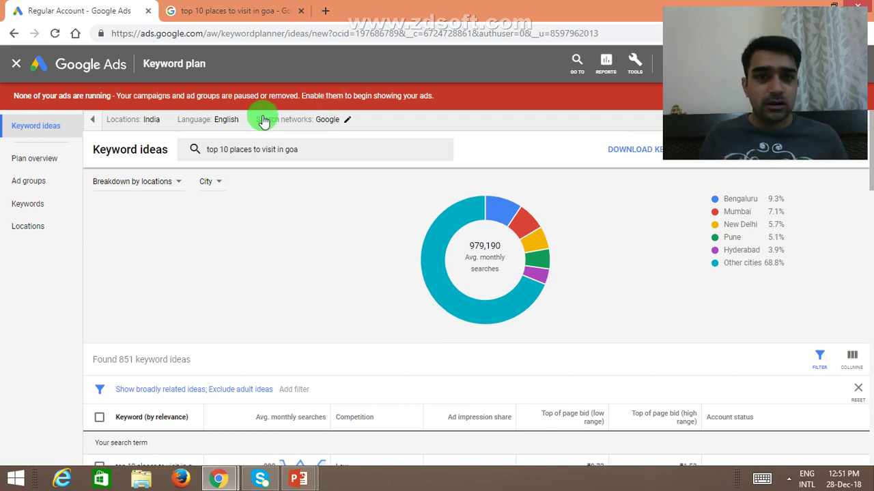
- Set the search networks to Google and search partners and the date range to the last 12 months
left_click(349, 120)
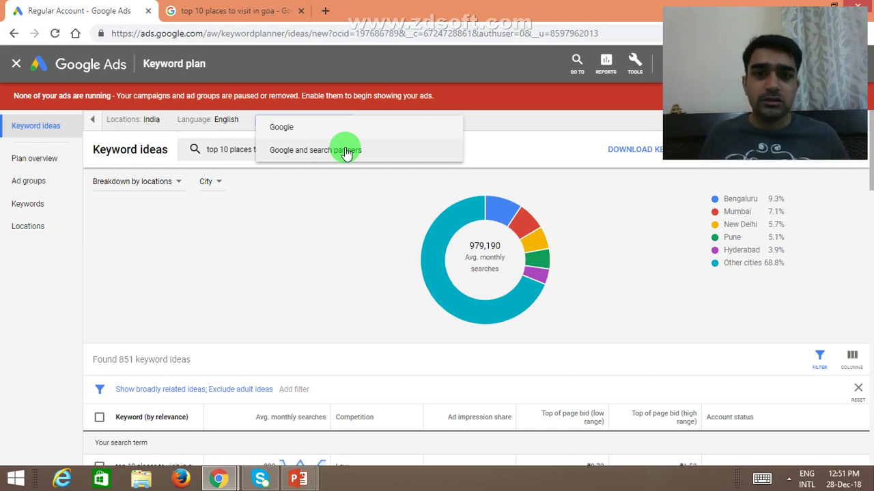
left_click(346, 150)
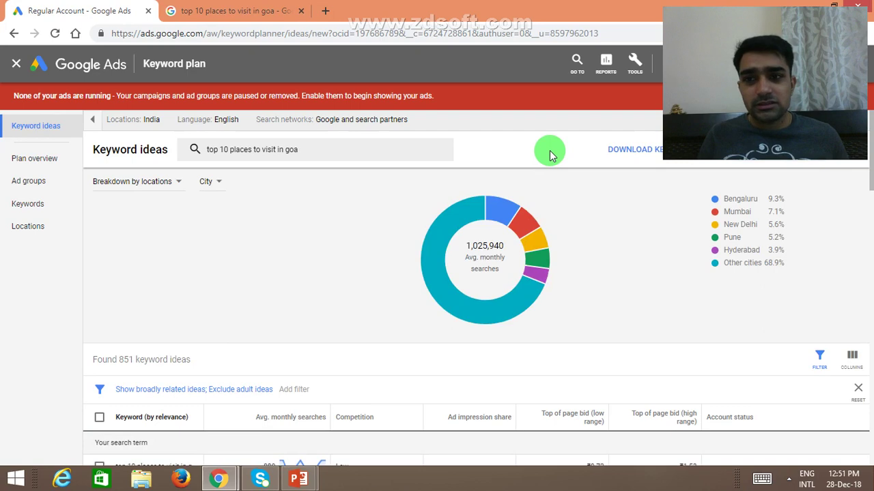
left_click(792, 161)
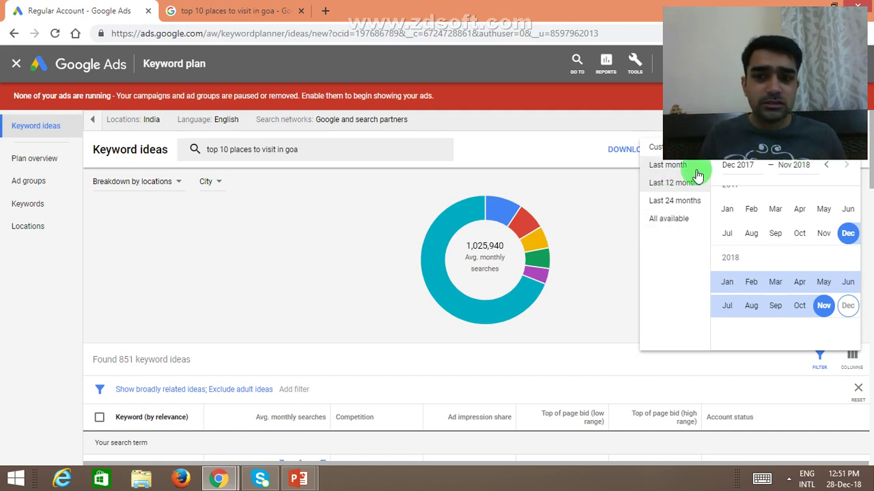
left_click(668, 182)
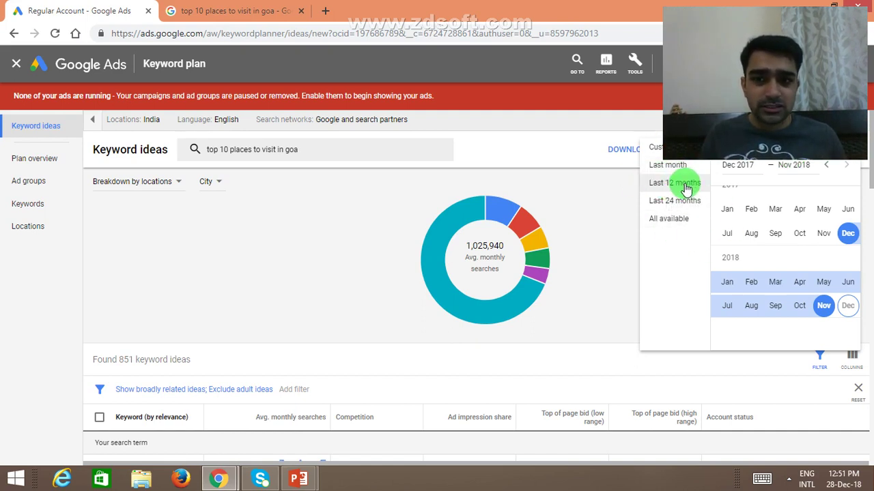
left_click(553, 154)
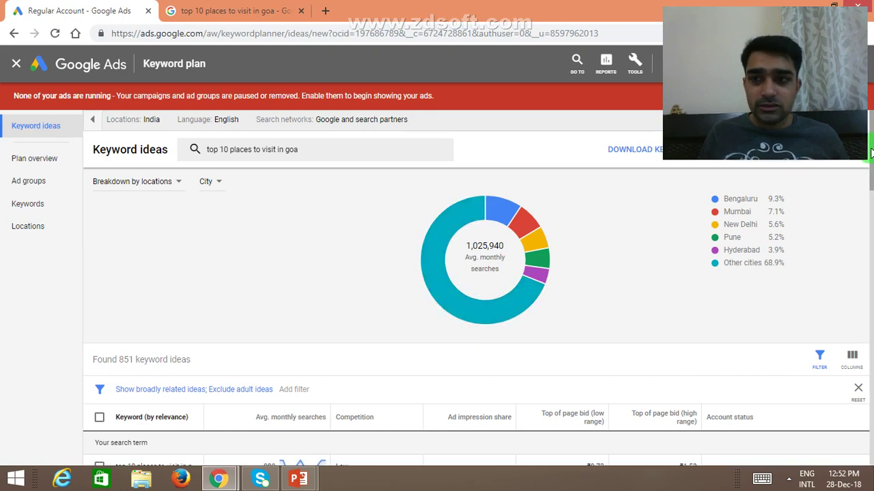
- Look over the keyword ideas list, download the keyword ideas and open the downloaded keyword stats CSV in Excel
left_click_drag(871, 152, 871, 193)
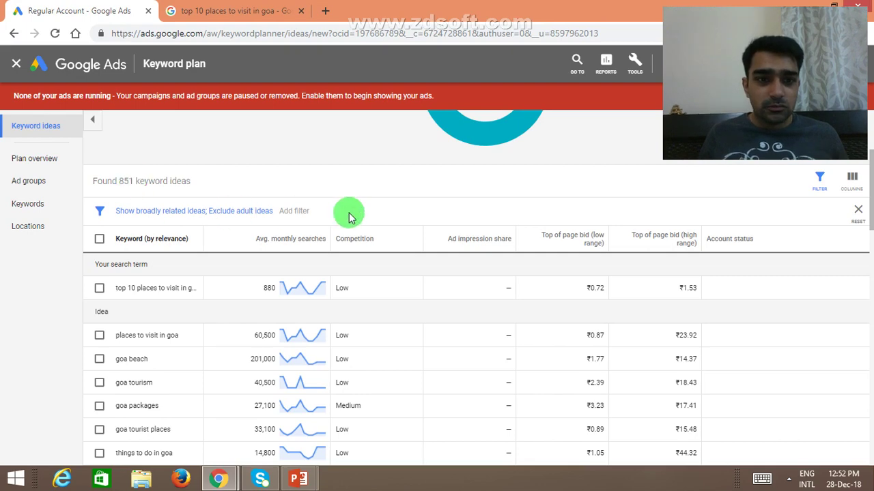
left_click_drag(871, 196, 871, 235)
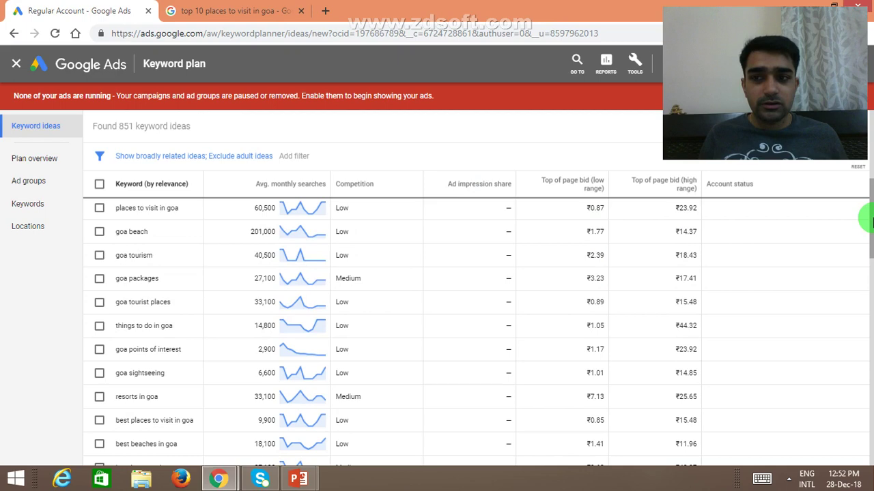
left_click_drag(870, 214, 871, 141)
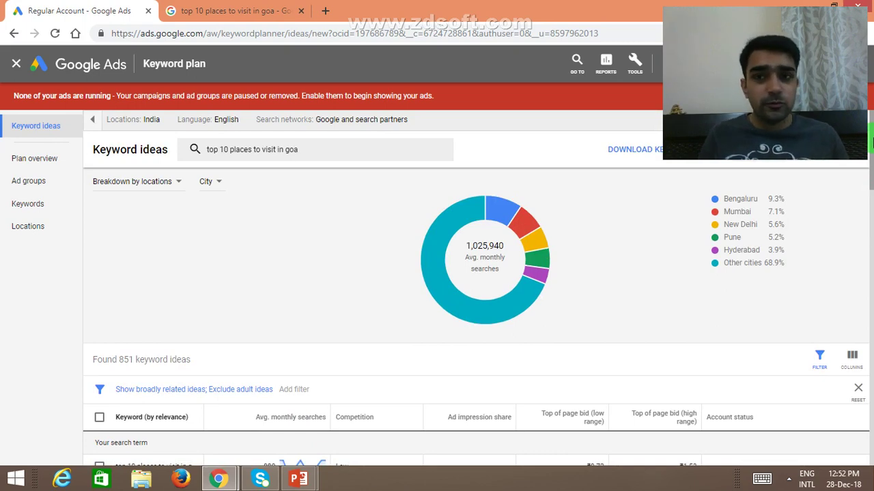
left_click(654, 156)
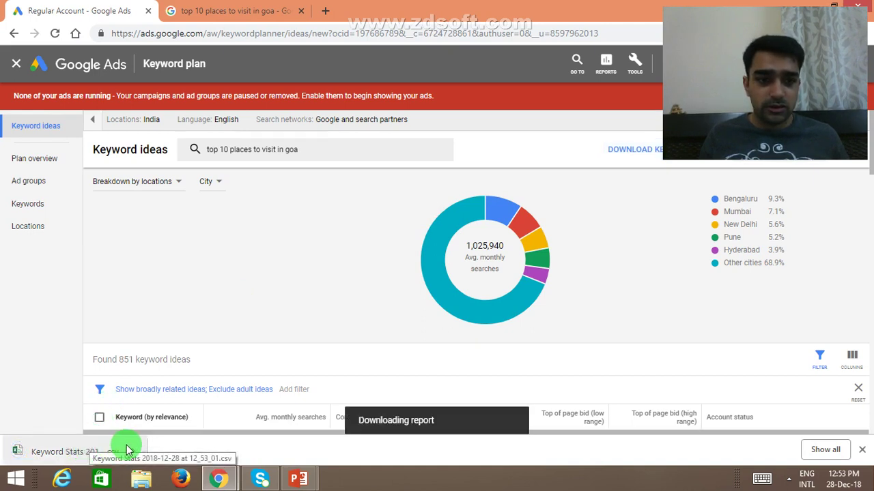
left_click(130, 450)
left_click(151, 369)
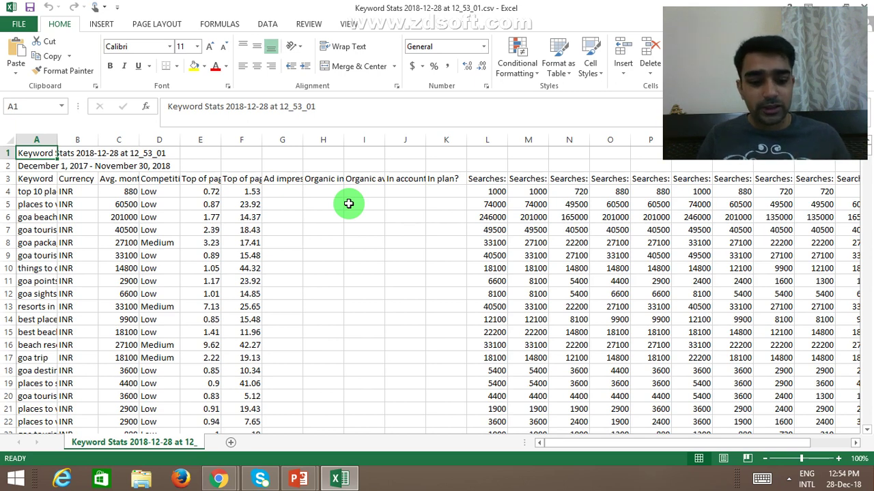
- Examine the extent of the exported data, the keyword rows and the column headings in row 3
key("ctrl+shift+End")
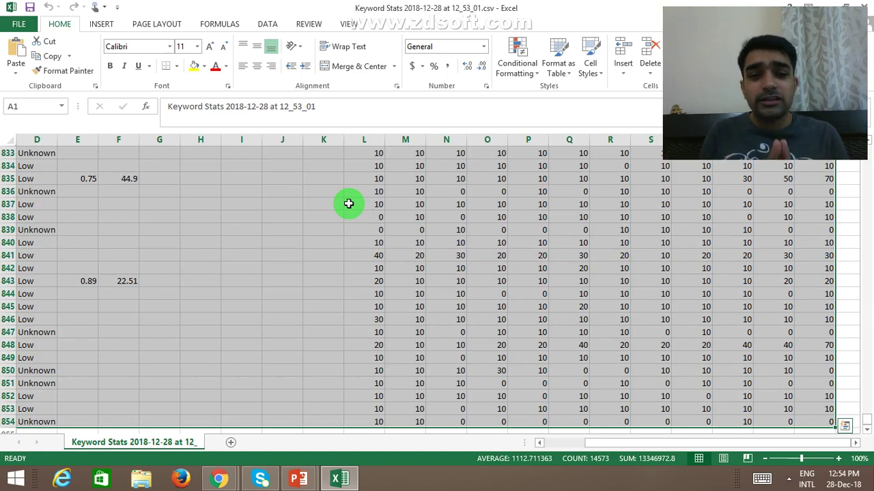
key("ctrl+Home")
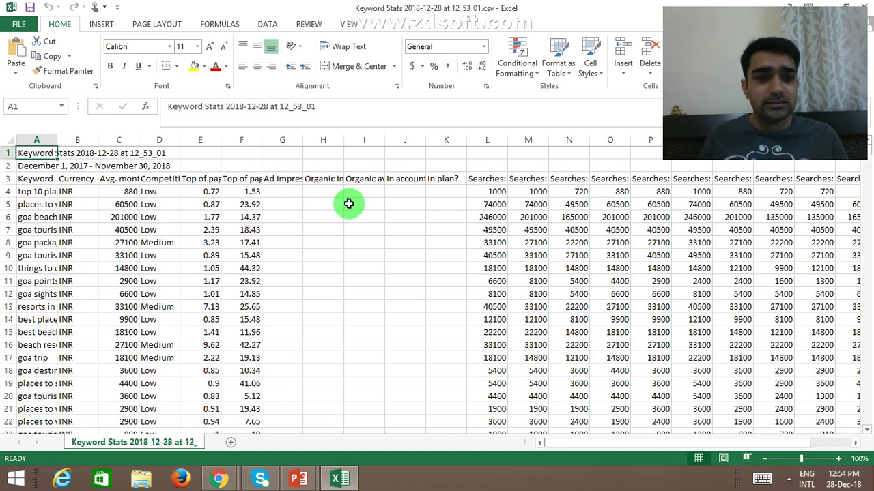
key("Down")
key("Down")
key("Down")
key("Down")
key("Down")
key("Down")
key("Down")
key("Down")
key("Down")
key("Down")
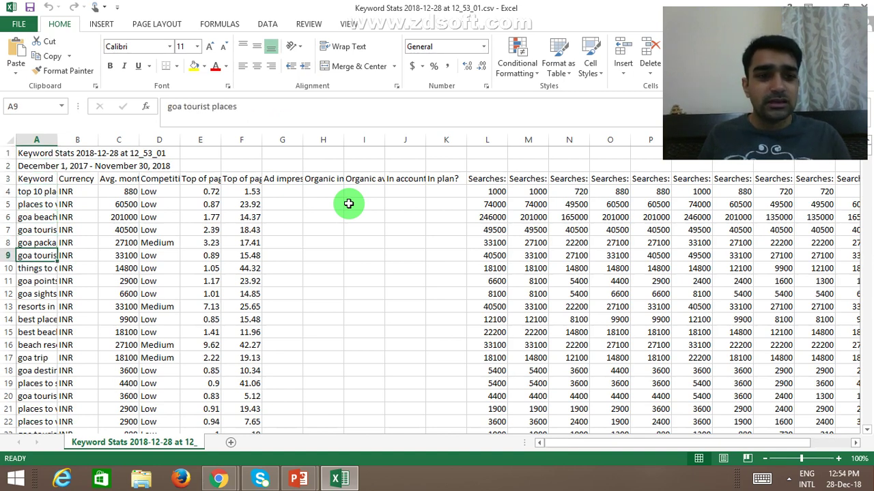
key("Right")
key("Right")
key("Right")
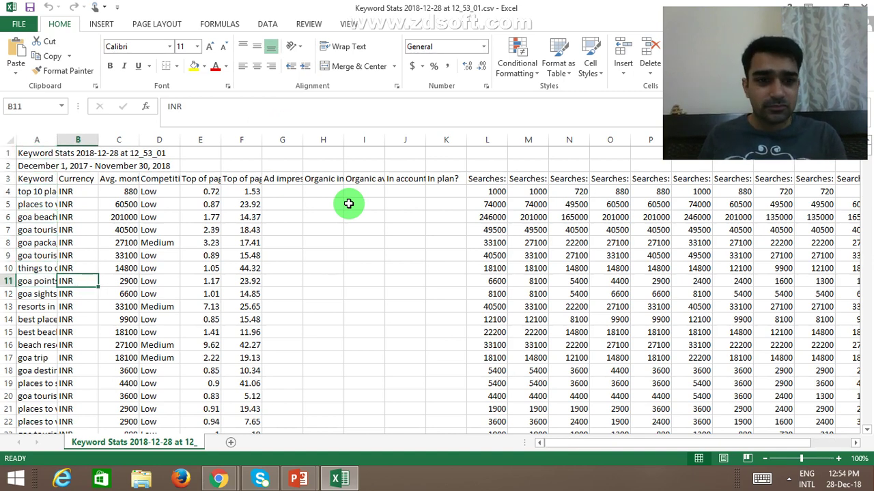
key("Up")
key("Up")
key("Up")
key("Up")
key("Up")
key("Up")
key("Up")
key("Up")
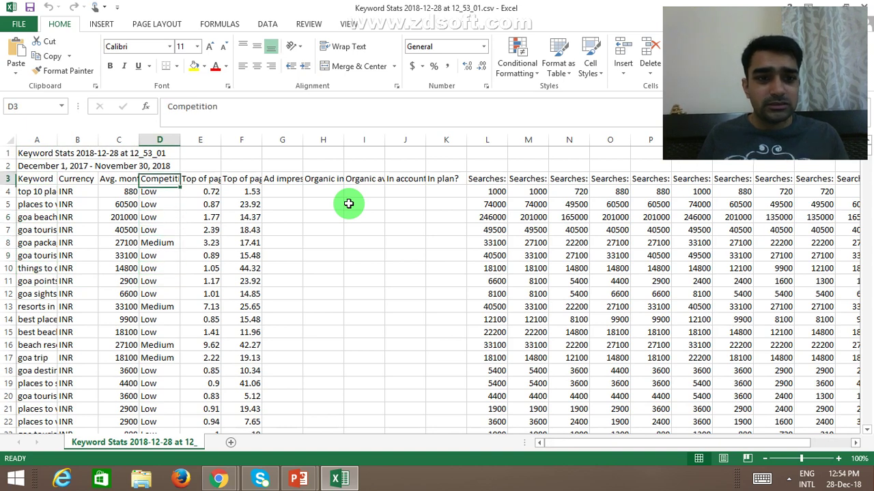
key("Right")
key("Right")
key("Right")
key("Right")
key("Right")
key("Right")
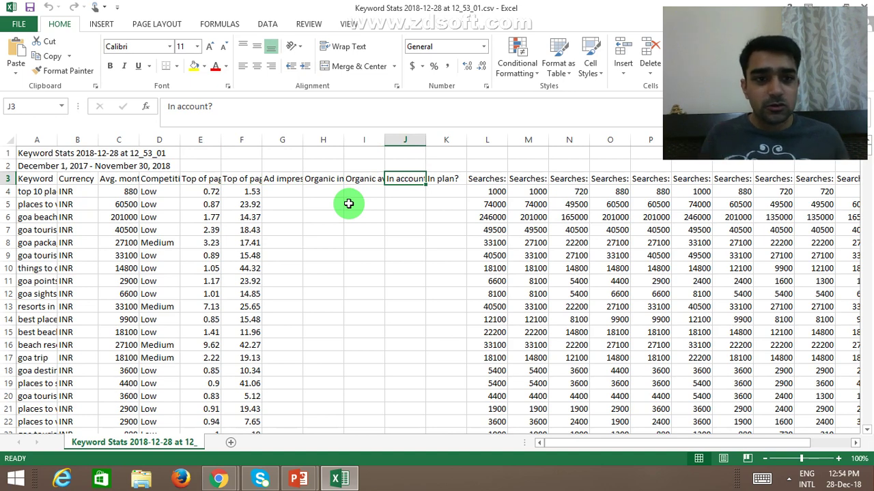
- Try widening column A and fitting it to the keyword text, and undo the fit
left_click_drag(58, 143, 77, 144)
double_click(77, 143)
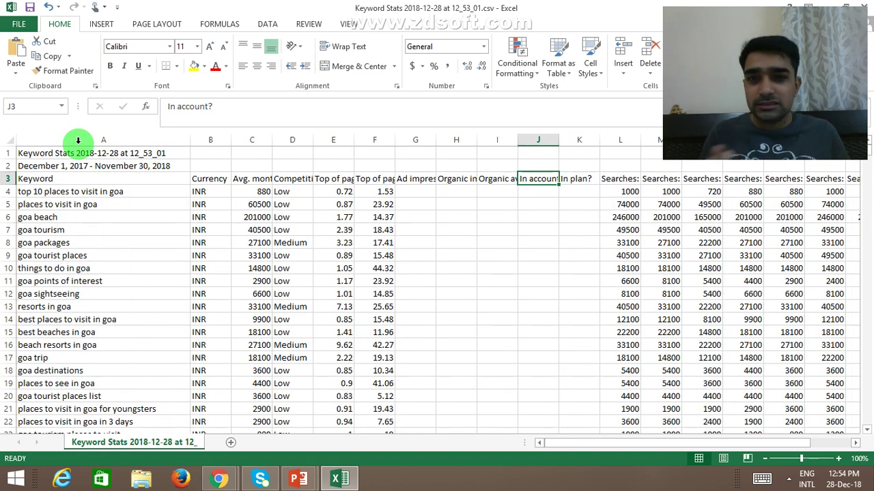
key("ctrl+z")
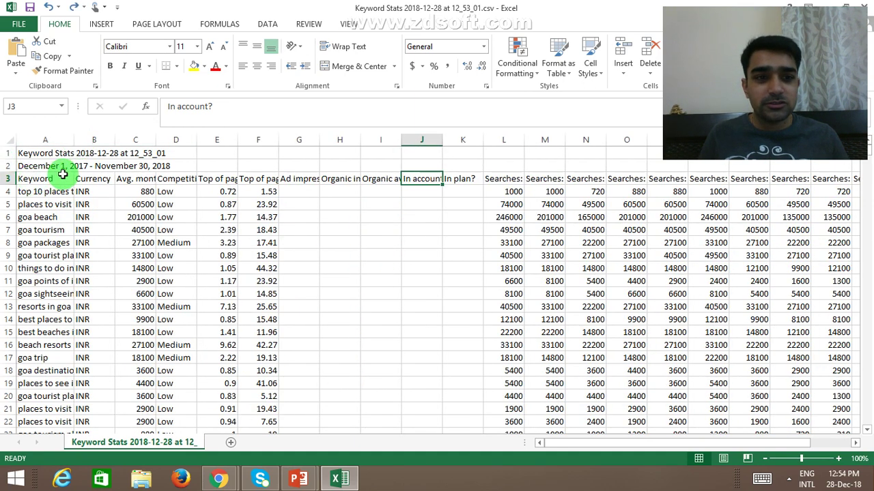
- Select all cells of the exported data and autofit their column widths
left_click(80, 176)
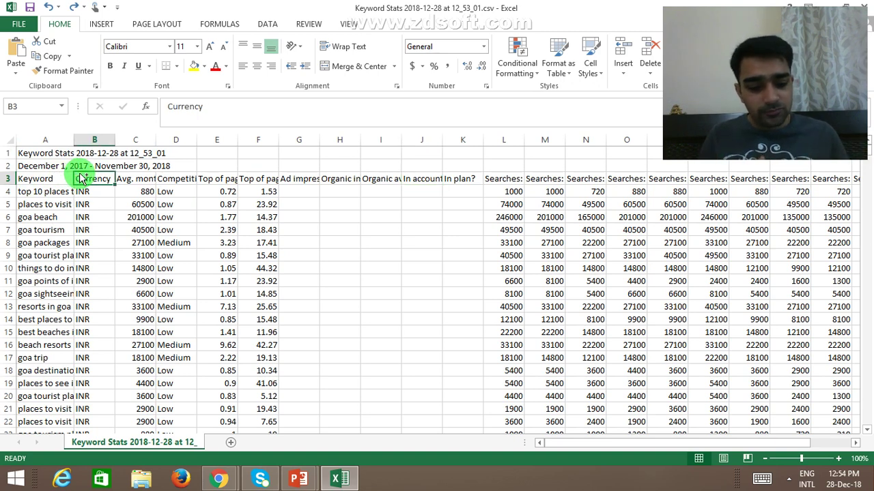
key("ctrl+a")
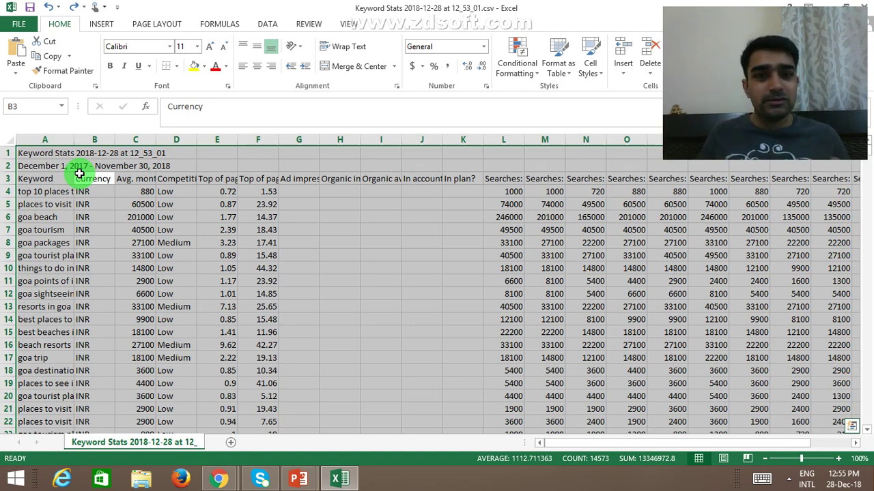
key("alt")
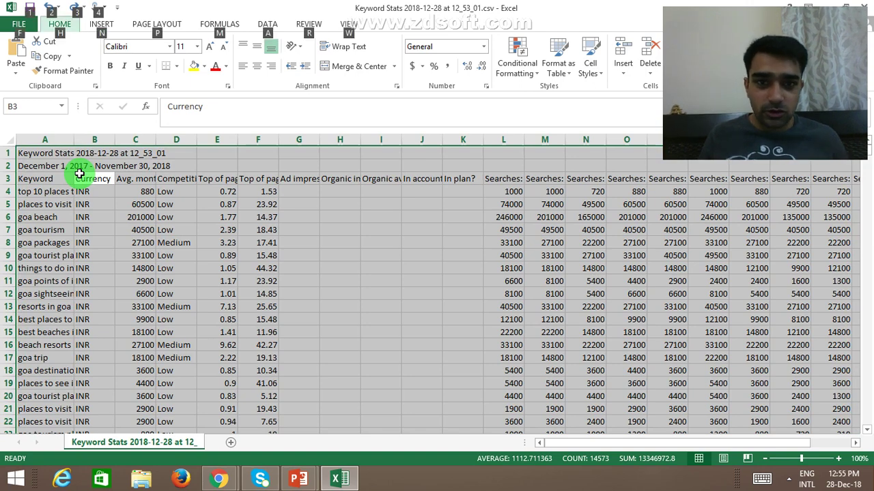
key("o")
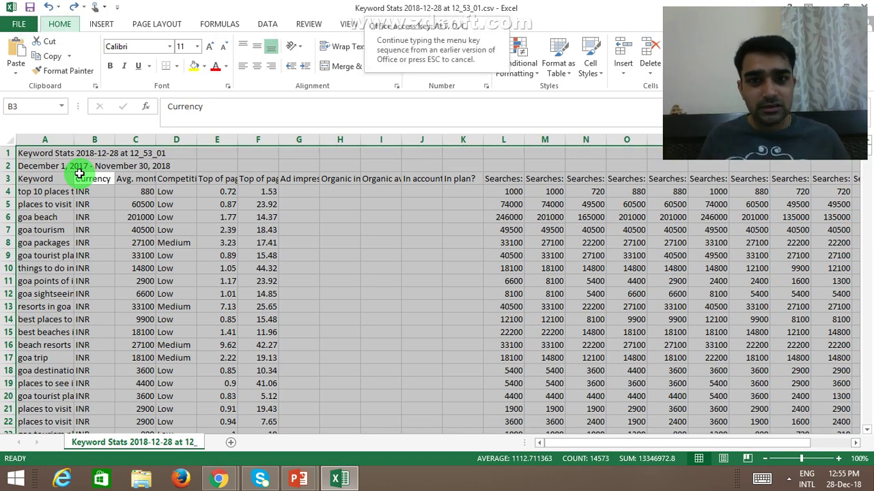
key("c")
key("a")
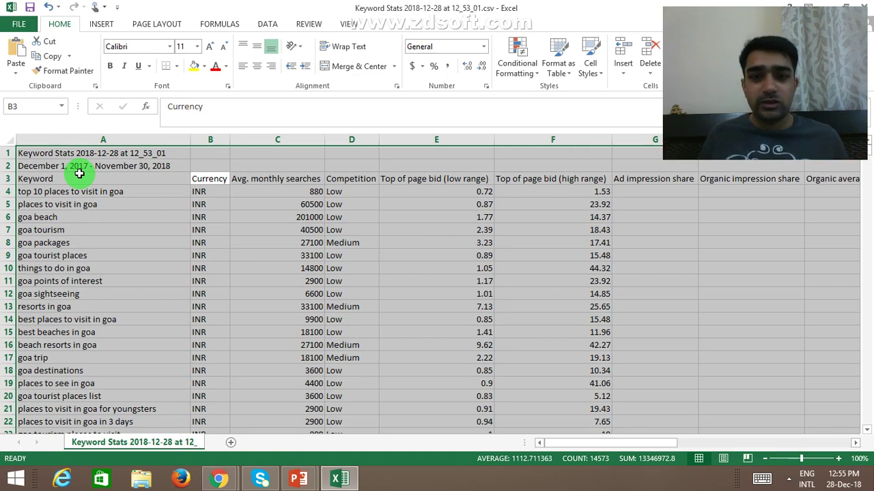
- Inspect the top of the sheet, selecting row 1 and column B in turn and returning to column A
left_click(176, 193)
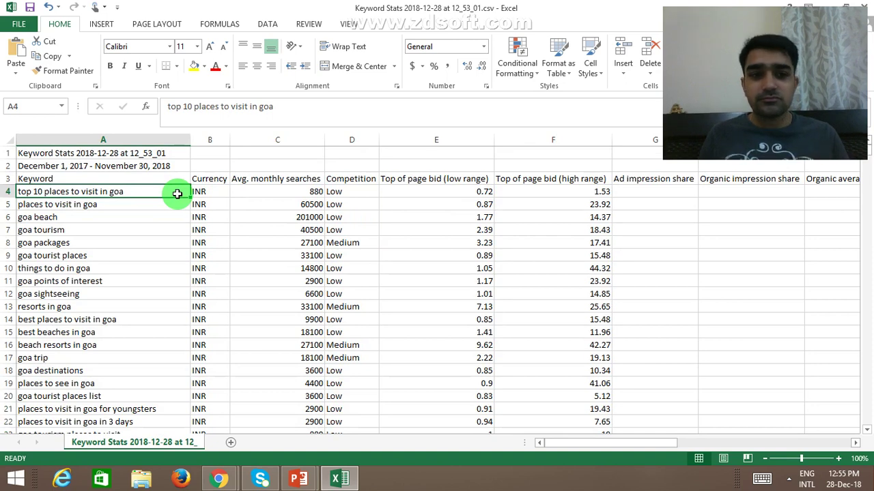
key("Up")
key("Up")
key("Up")
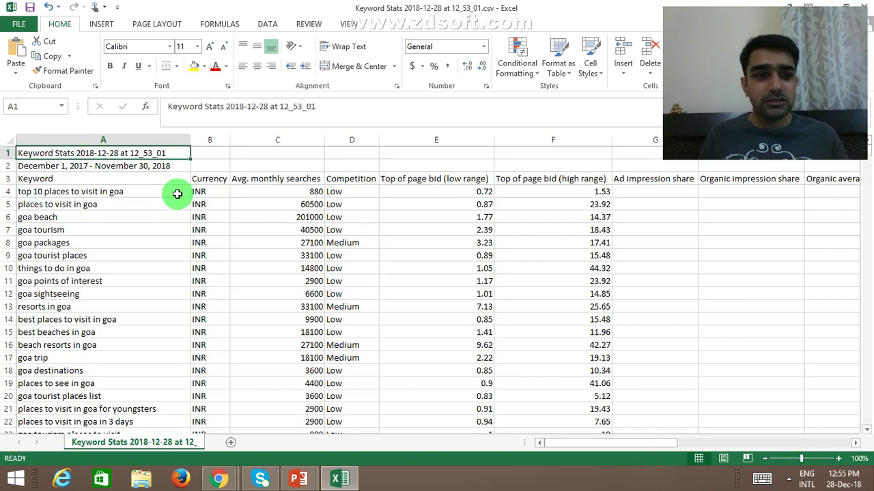
key("Down")
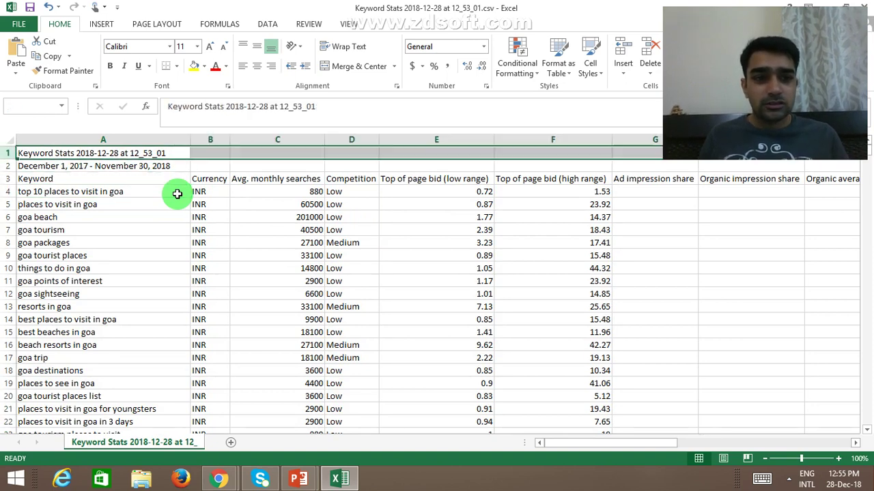
key("Right")
key("ctrl+space")
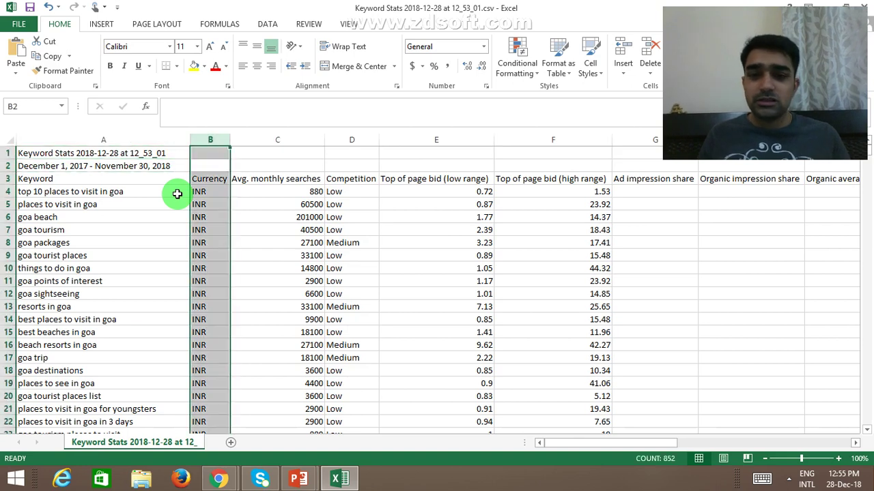
key("Up")
key("Left")
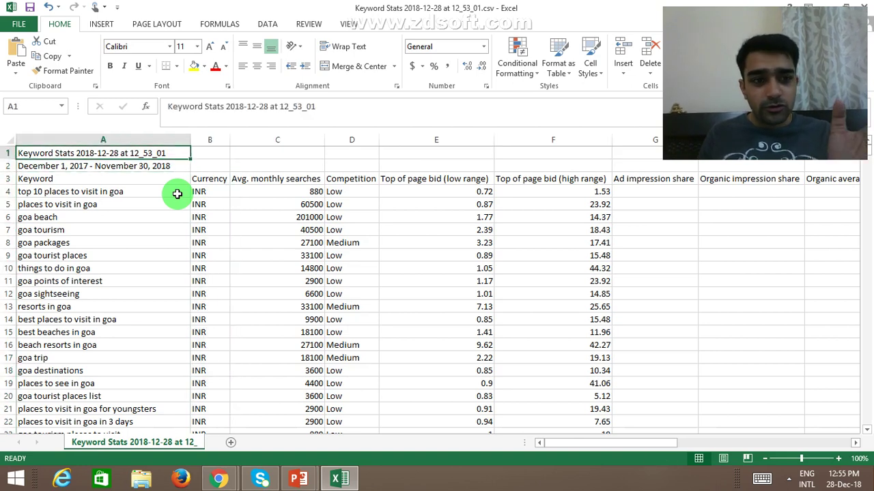
key("Down")
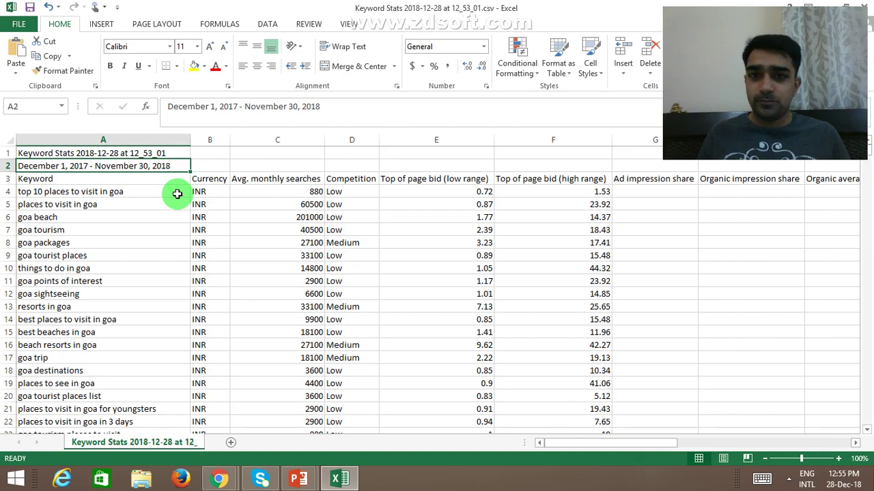
- Delete the two rows above the column headings, the keyword stats title and the December 2017 to November 2018 date range
key("Up")
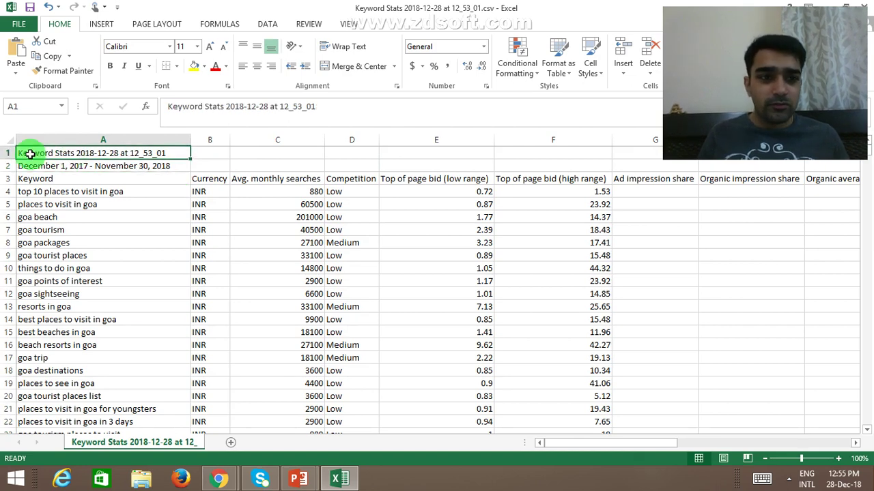
left_click(7, 154)
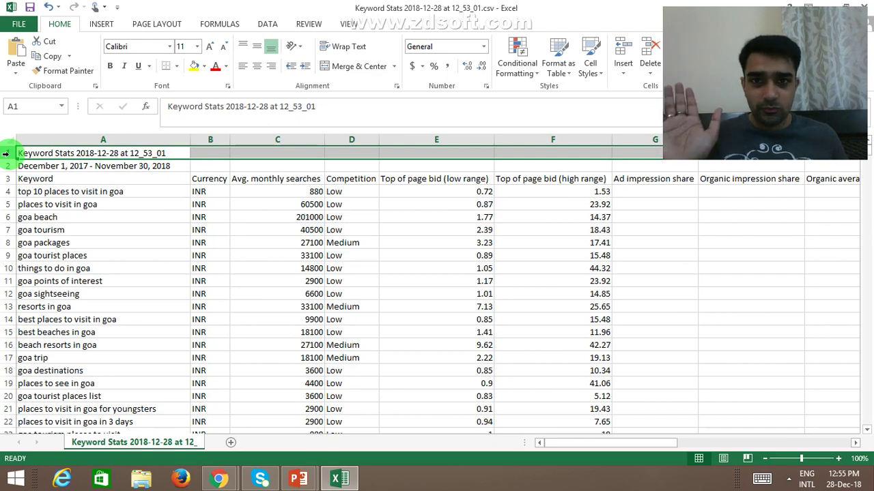
key("Down")
key("Up")
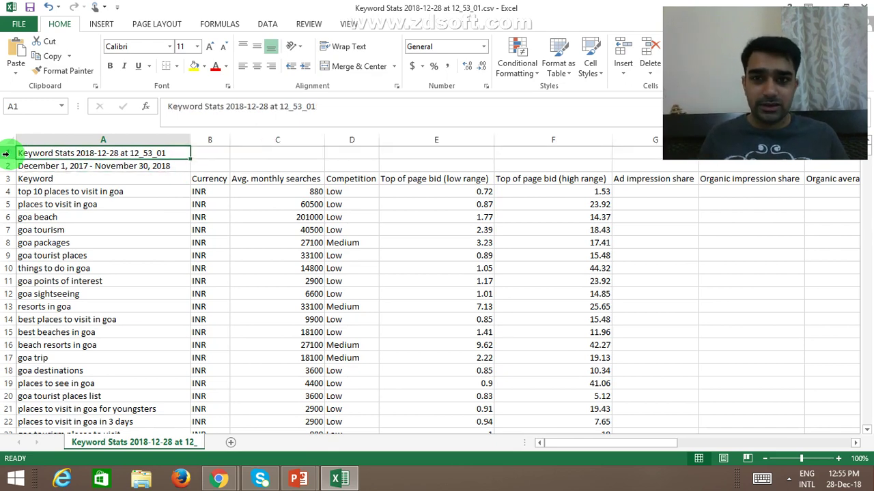
key("Down")
key("Up")
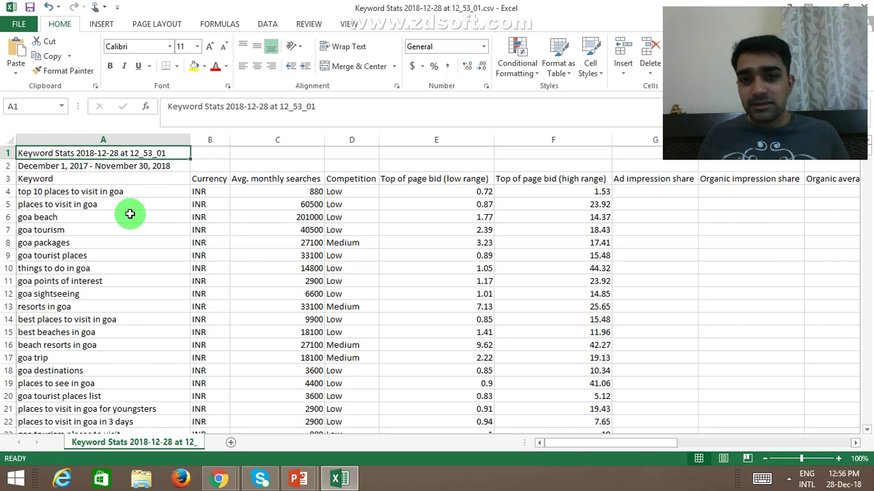
key("shift+space")
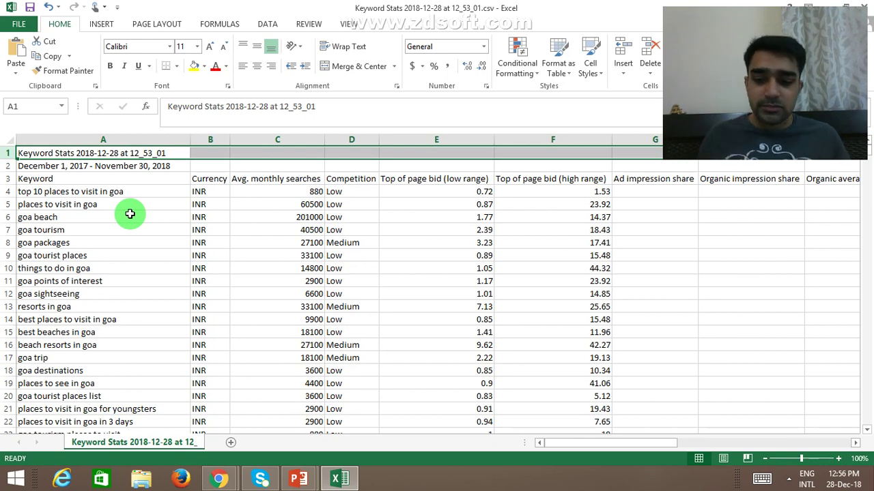
key("ctrl+minus")
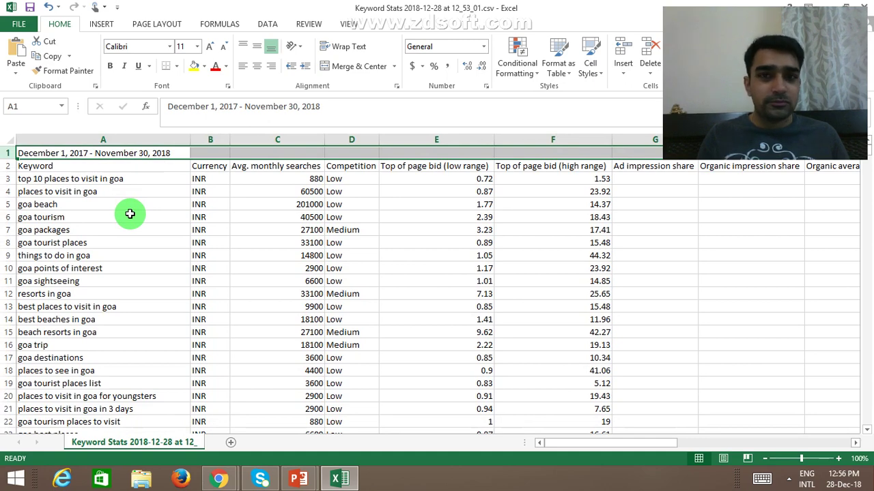
key("ctrl+minus")
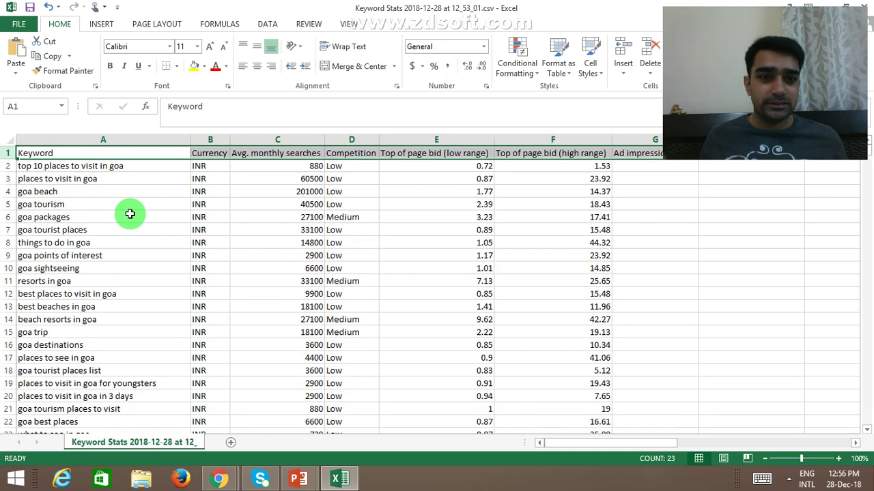
- Select the Currency column's data from its heading down and delete that column
key("Right")
key("Down")
key("Down")
key("Down")
key("Down")
key("Down")
key("Up")
key("Up")
key("Up")
key("Up")
key("Up")
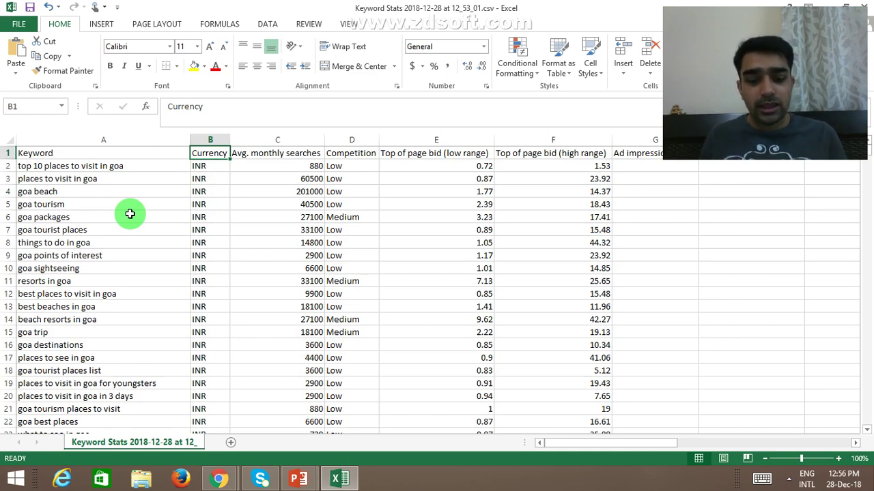
key("ctrl+shift+Down")
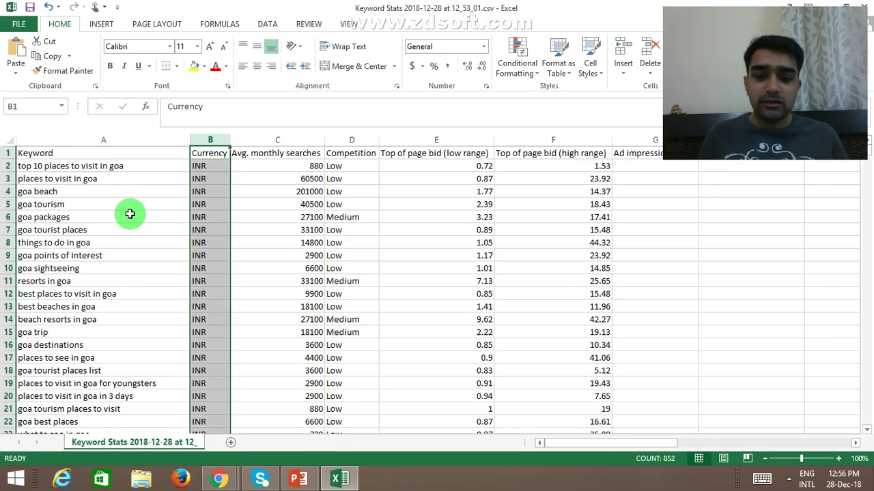
key("ctrl+minus")
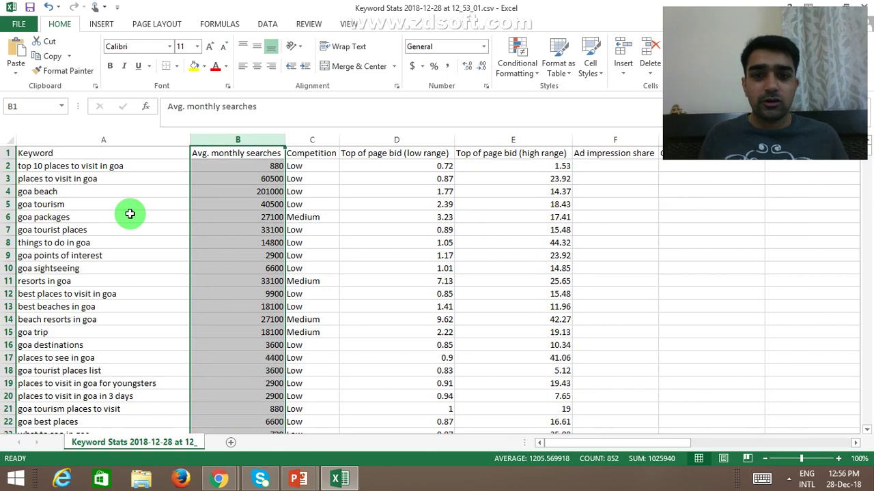
- Look across the row 1 headings as far as the "In plan?" column for columns without data
key("Right")
key("Right")
key("Right")
key("Right")
key("Right")
key("Right")
key("Right")
key("Right")
key("Right")
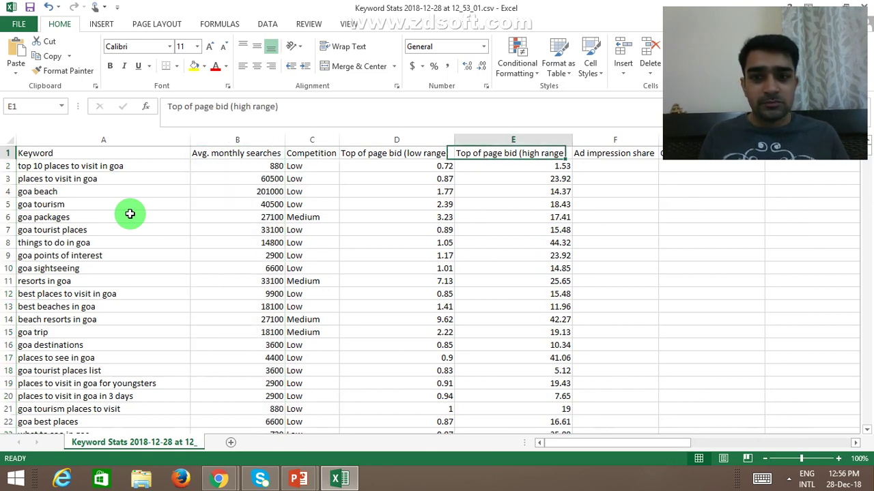
key("Left")
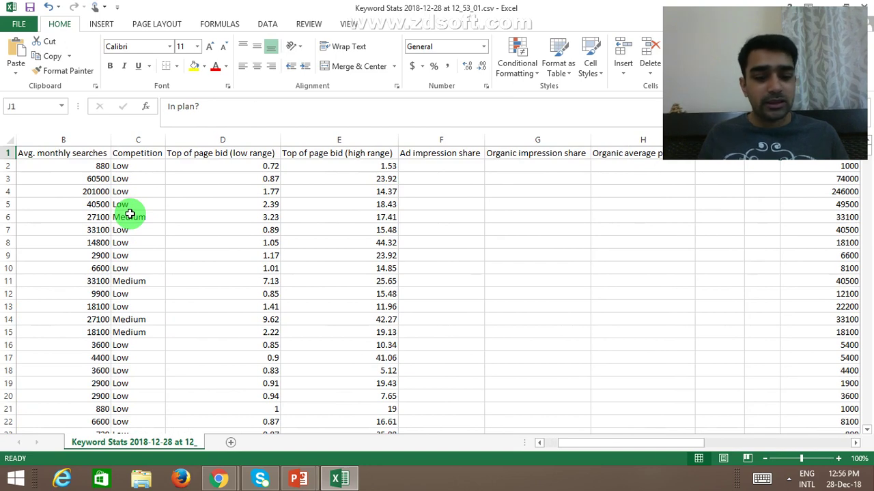
key("ctrl+space")
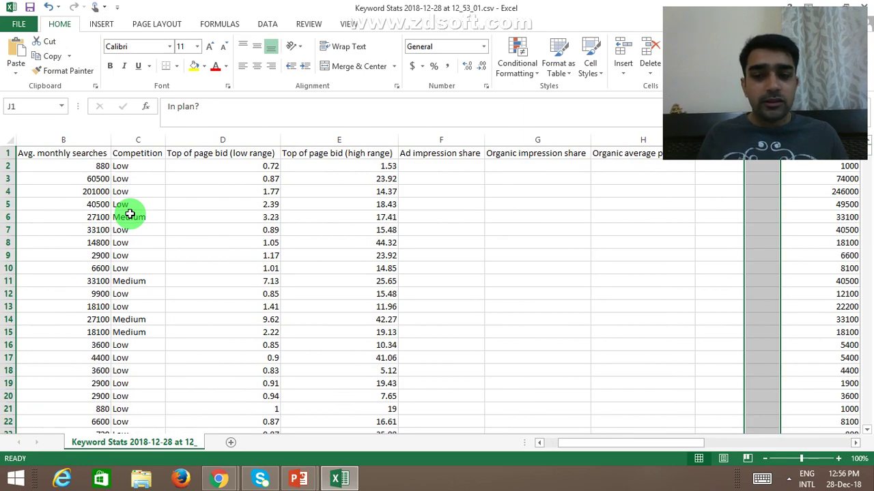
key("ctrl+shift+Left")
key("ctrl+shift+Right")
key("Left")
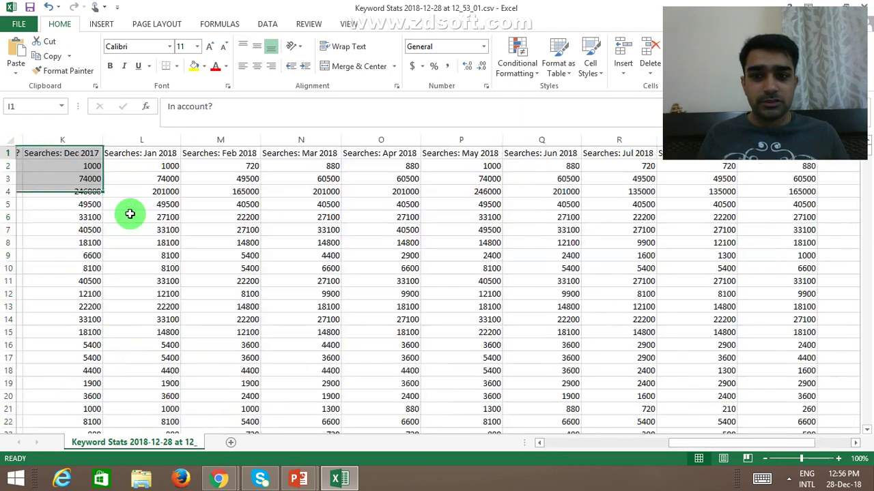
key("Right")
key("Left")
key("Left")
key("Right")
key("Right")
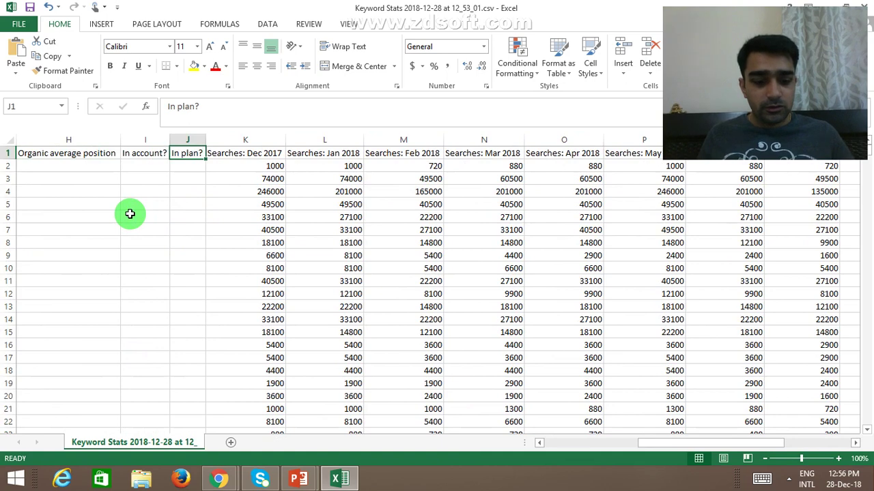
- Select the columns from "Ad impression share" through "In plan?" and delete them
key("ctrl+shift+Down")
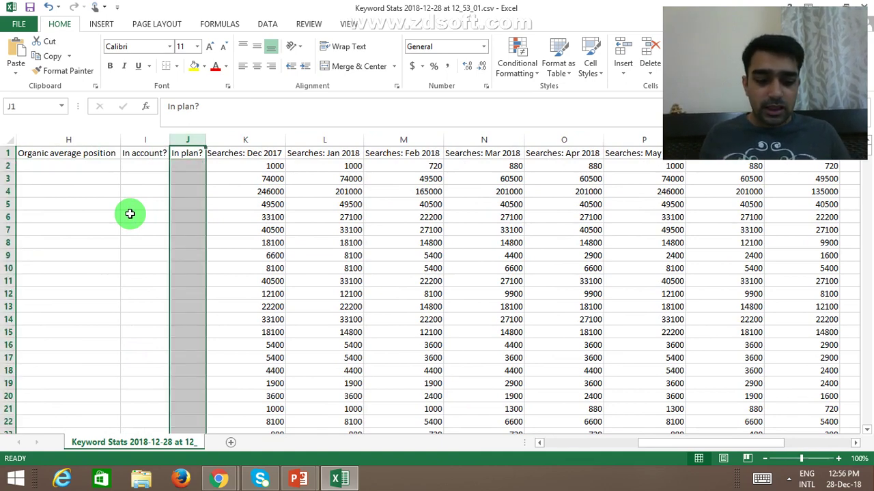
key("shift+Left")
key("shift+Left")
key("shift+Left")
key("shift+Left")
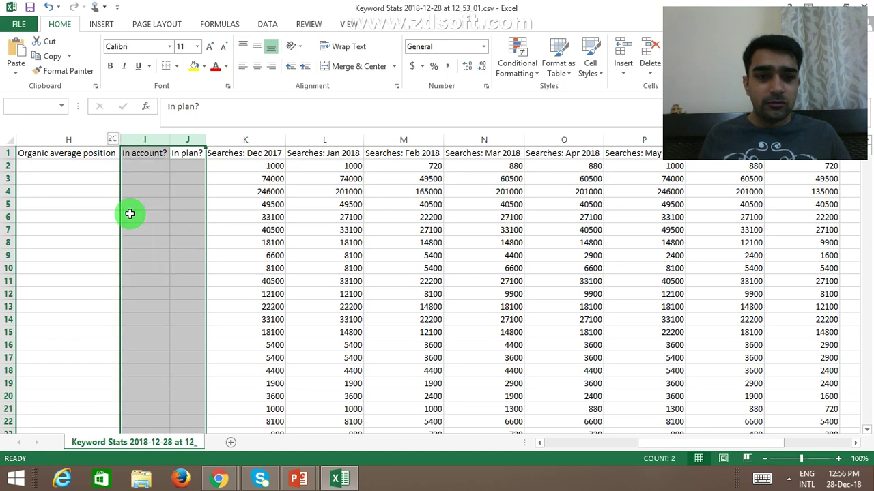
key("shift+Left")
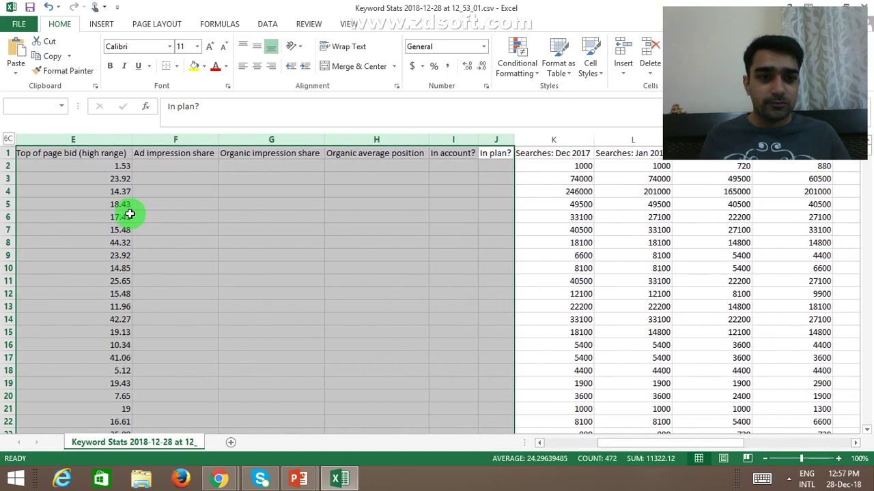
key("shift+Right")
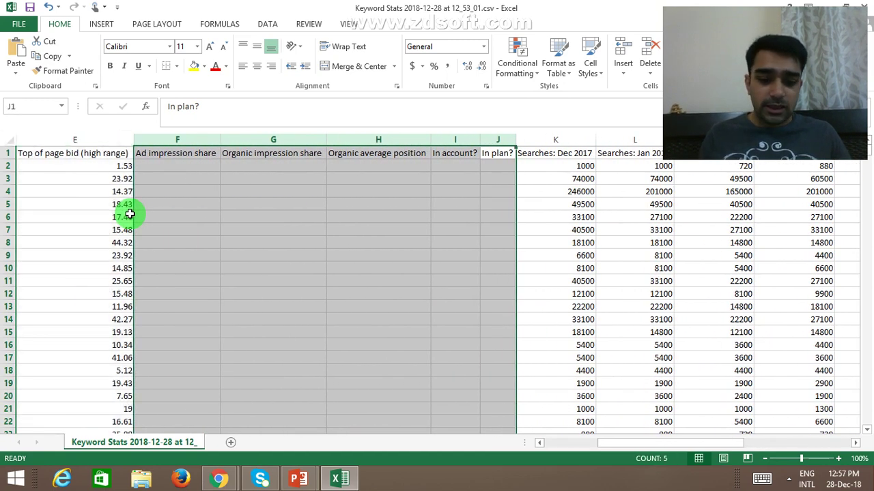
key("ctrl+minus")
key("Left")
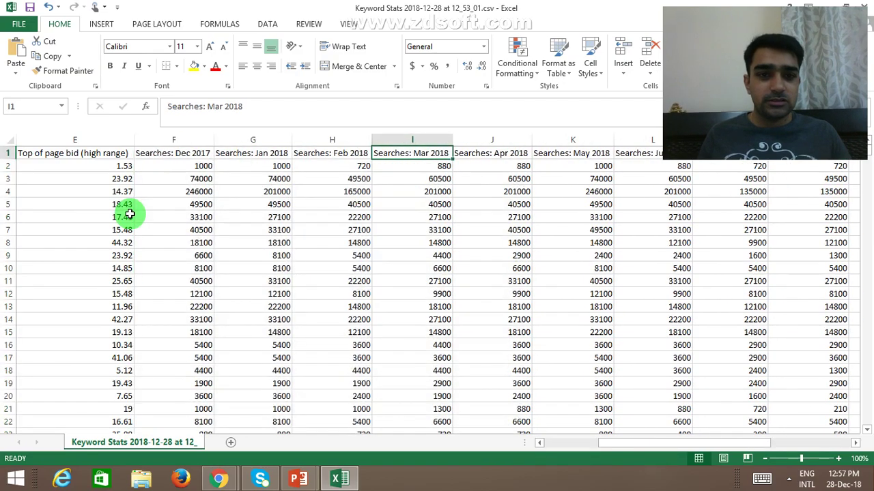
- Return to the Keyword heading in A1 and check how far the remaining headings extend
key("ctrl+Home")
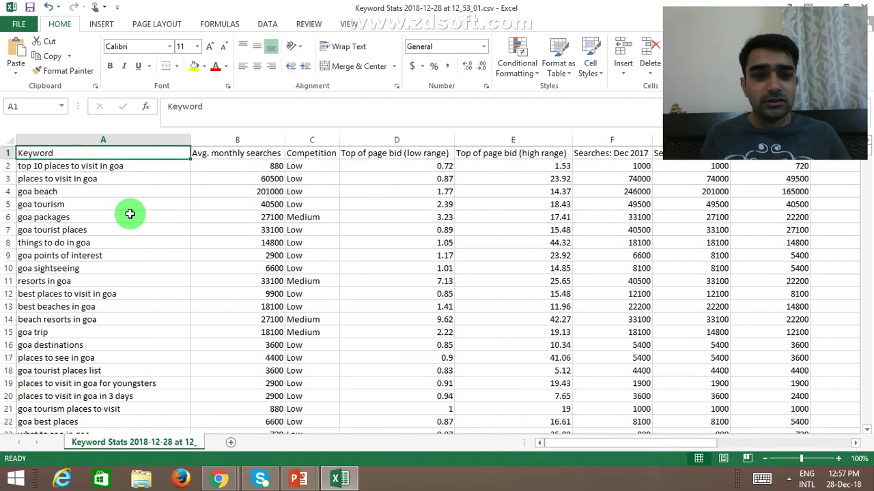
key("ctrl+Right")
key("ctrl+Left")
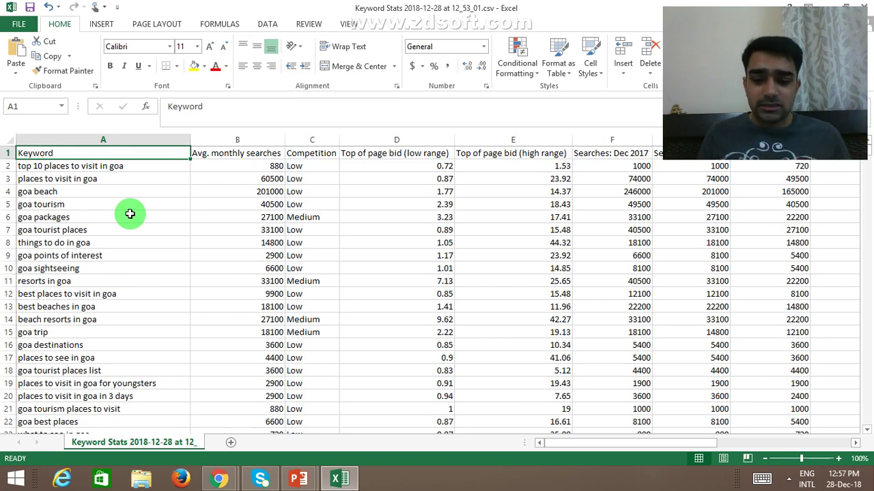
- Examine the row 2 figures for "top 10 places to visit in goa", from average monthly searches across to the monthly search columns
key("Down")
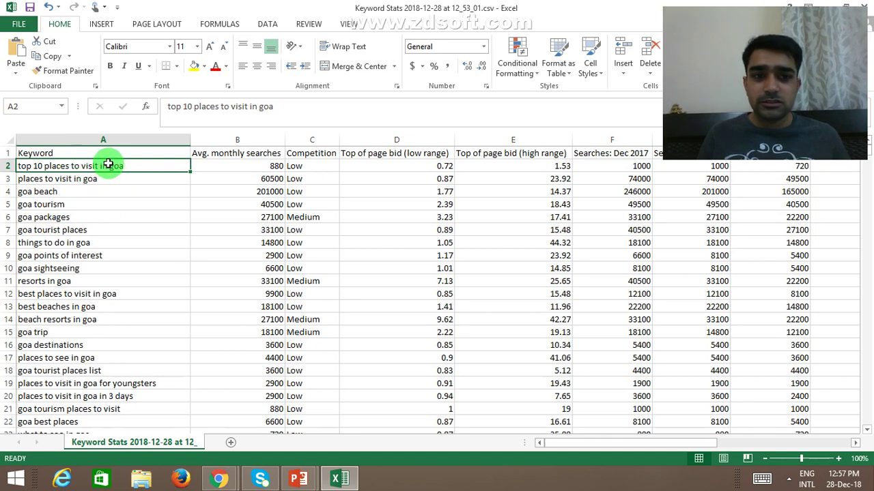
key("Right")
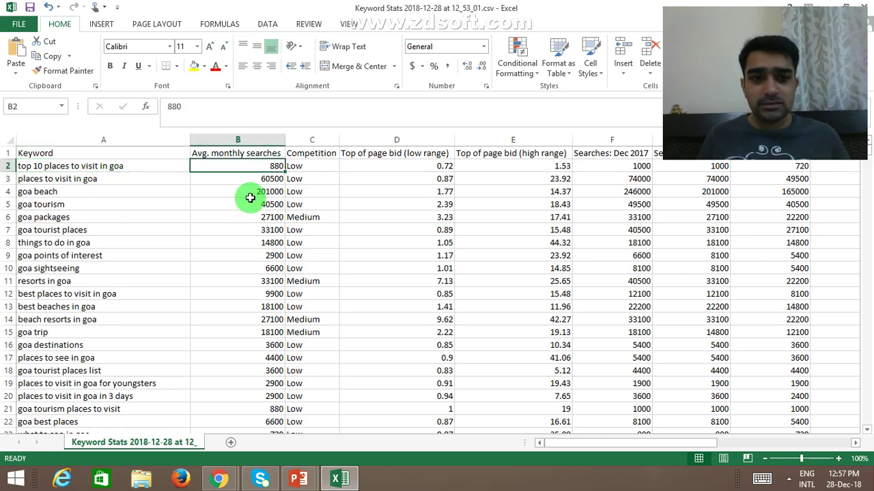
key("Right")
key("Right")
key("Right")
key("Right")
key("Right")
key("Right")
key("Left")
key("Left")
key("Left")
key("Left")
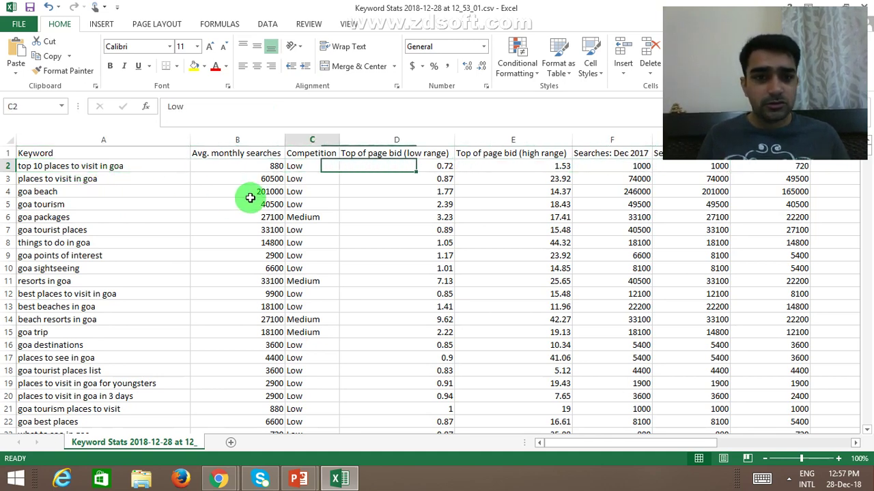
key("Left")
key("Left")
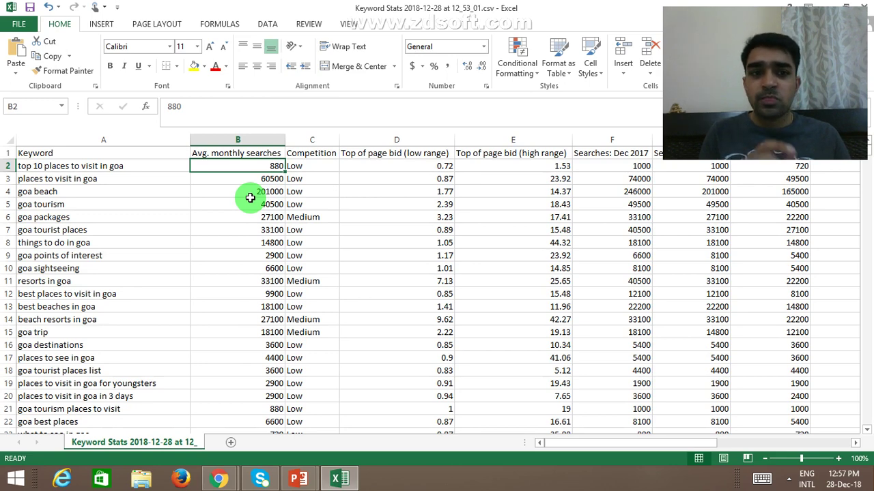
- Check the average monthly searches and competition of the row 2 keyword
key("Left")
key("Right")
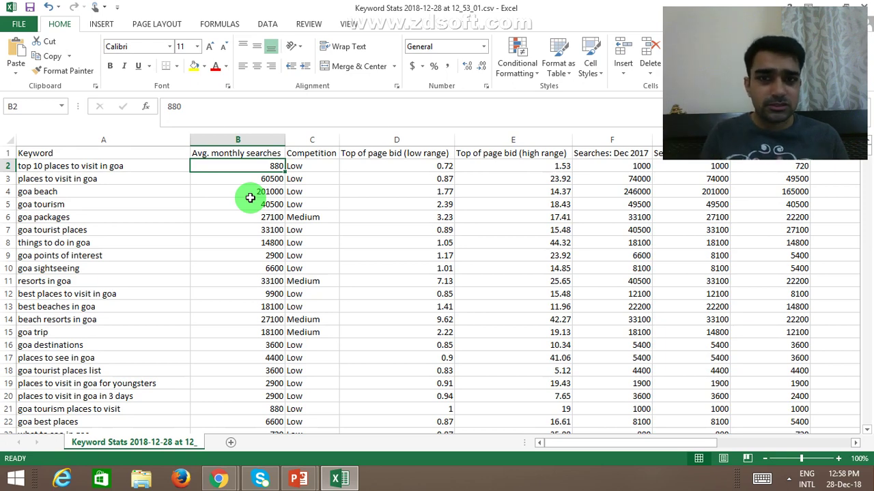
key("Right")
key("Left")
key("Right")
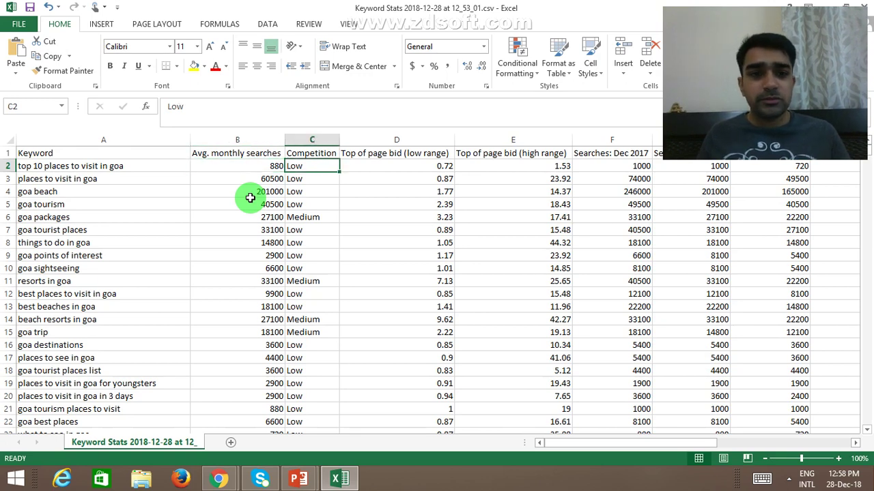
key("Left")
key("Left")
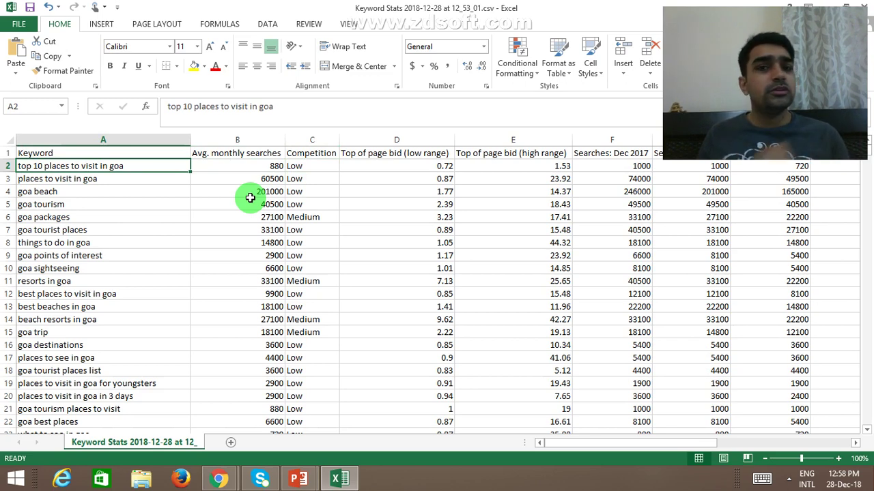
- Compare the competition with the low-range and high-range top of page bids for the row 2 keyword
key("Right")
key("Right")
key("Right")
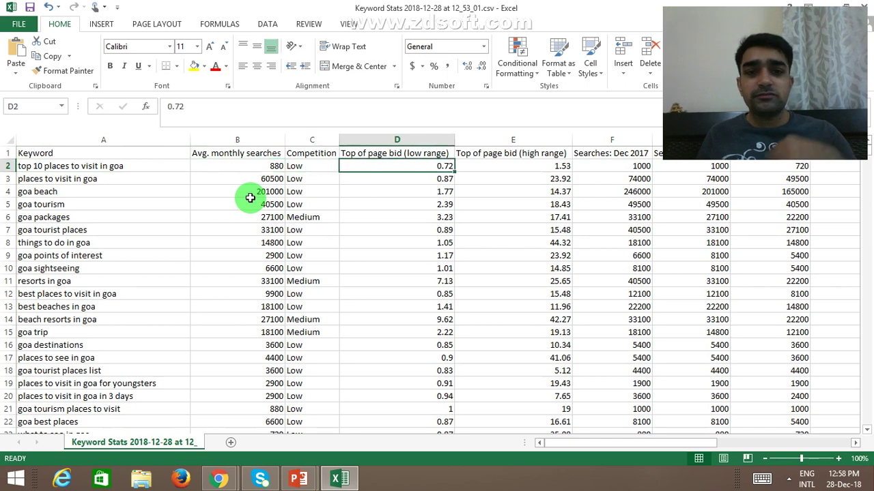
key("Left")
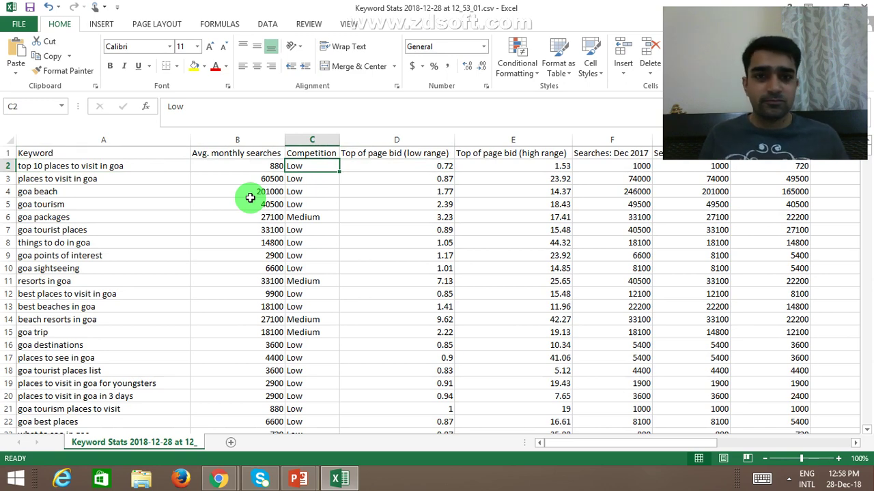
key("Right")
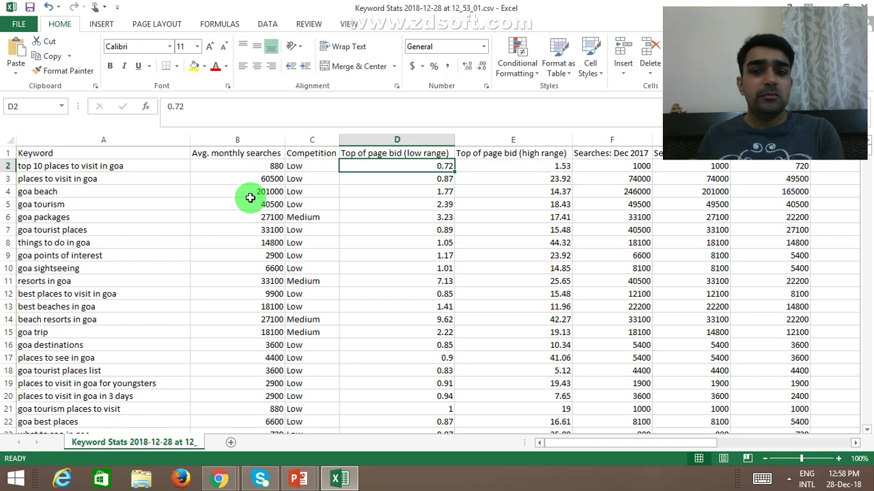
key("Right")
key("Left")
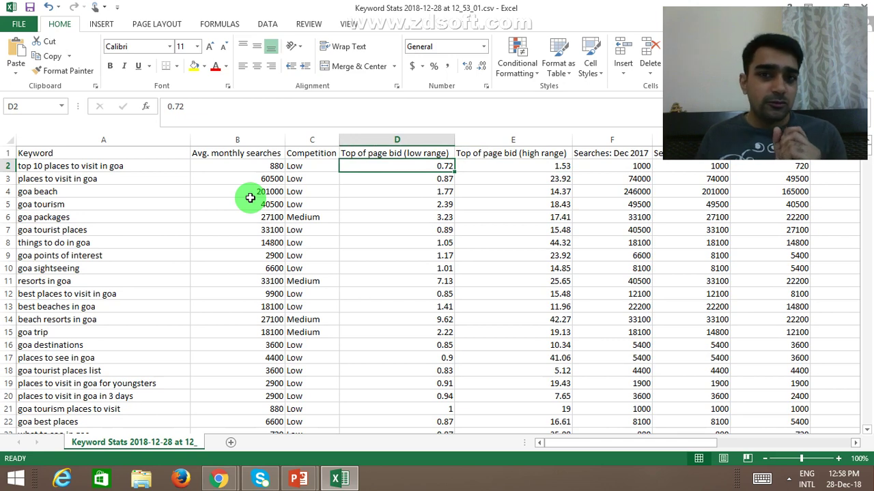
key("Left")
key("Left")
key("Left")
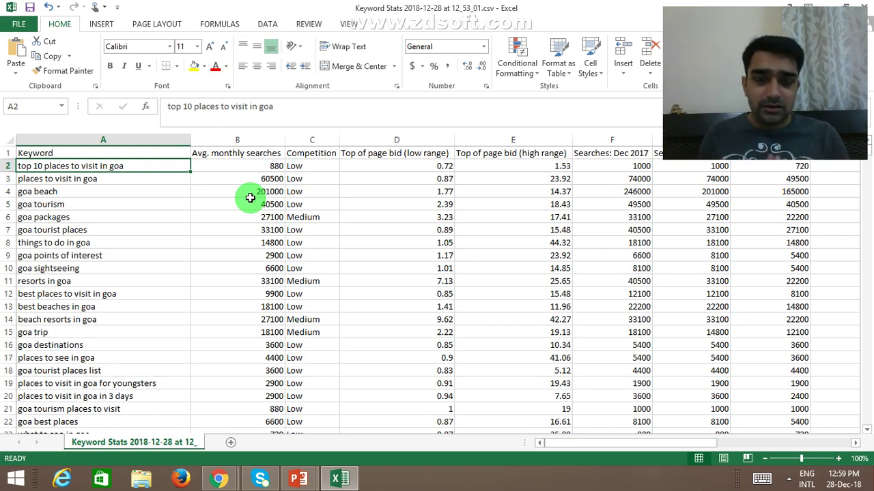
key("Right")
key("Right")
key("Right")
key("Right")
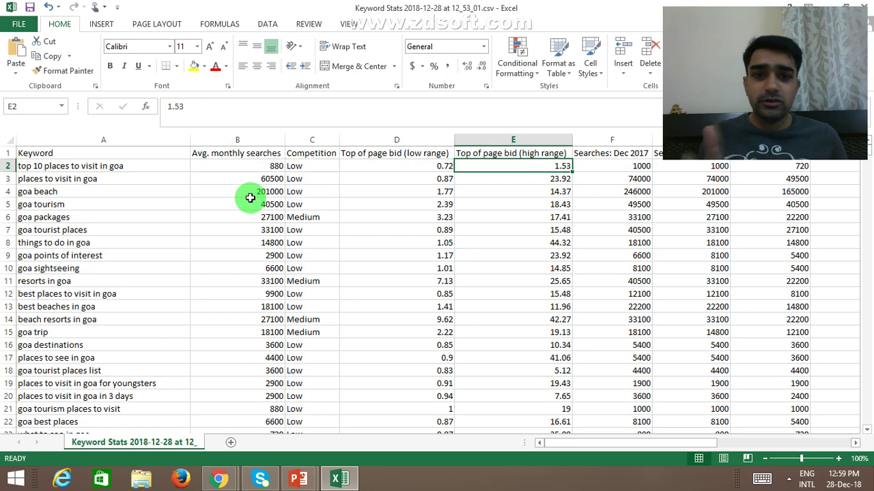
- Review the row 2 keyword's competition level again alongside its low-range and high-range top of page bids
key("Left")
key("Right")
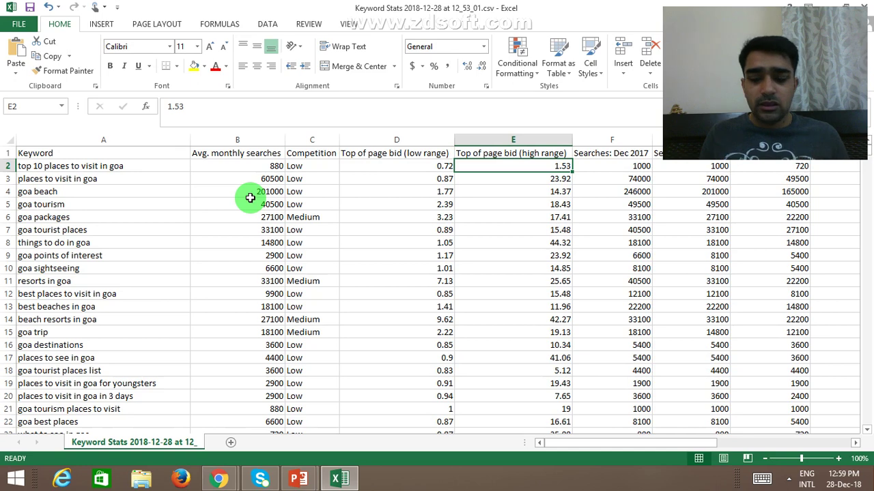
key("Left")
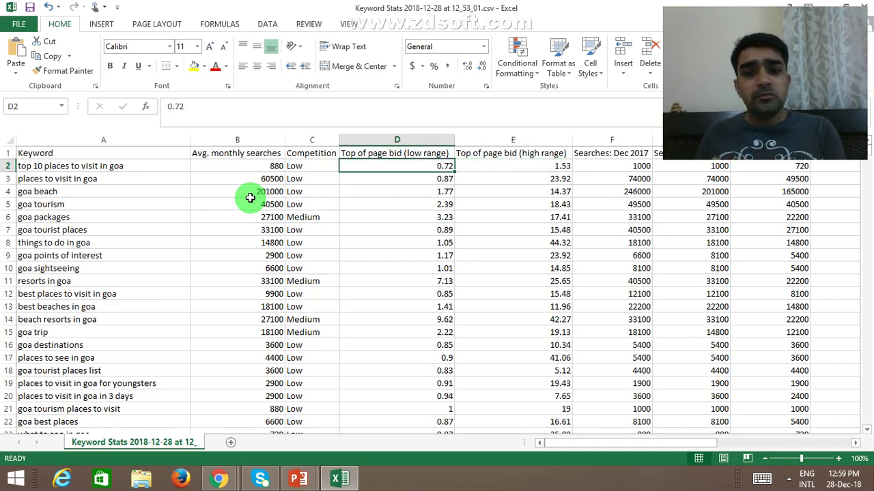
key("Left")
key("Left")
key("Left")
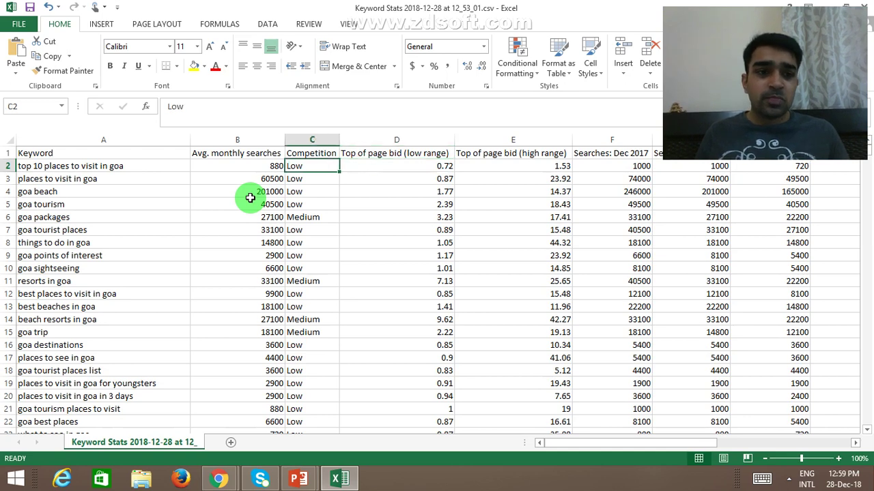
key("Right")
key("Right")
key("Right")
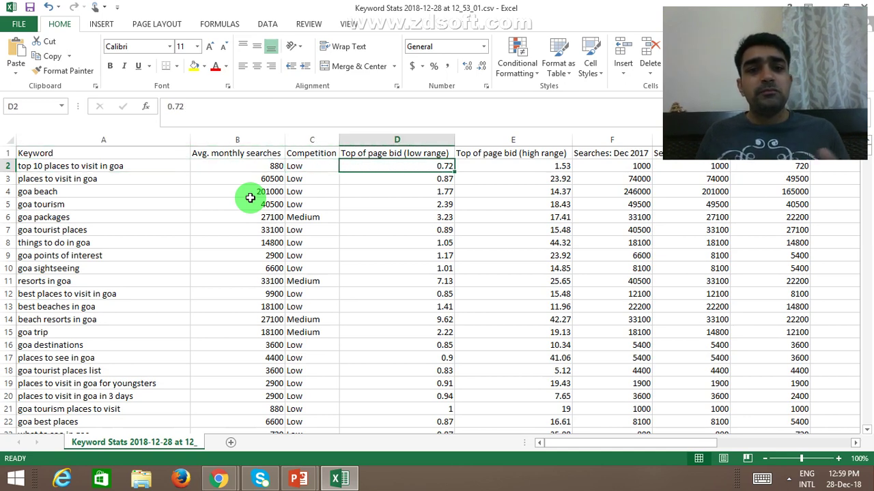
key("Right")
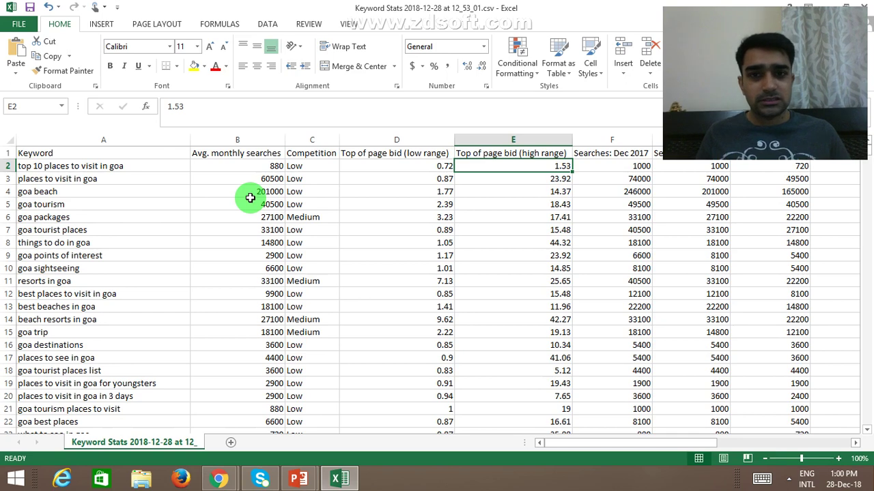
- Select the keywords from A2 down to check how far the list extends, and return to A1
key("Home")
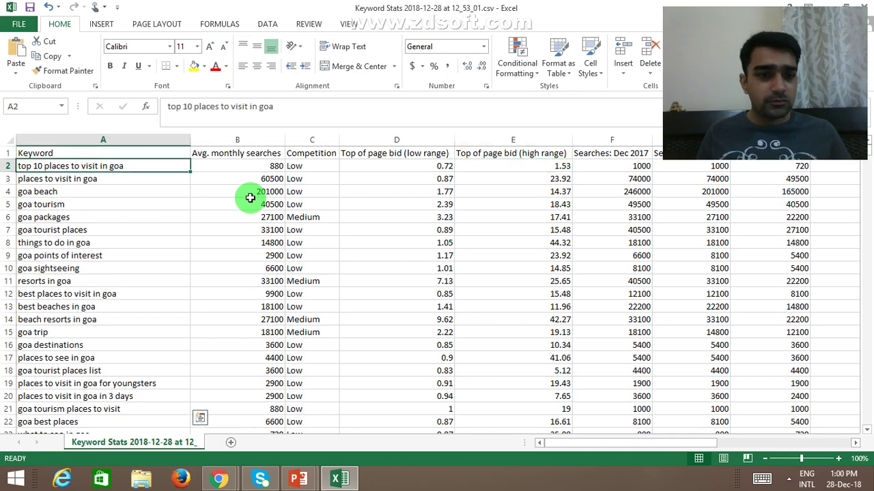
key("ctrl+shift+Down")
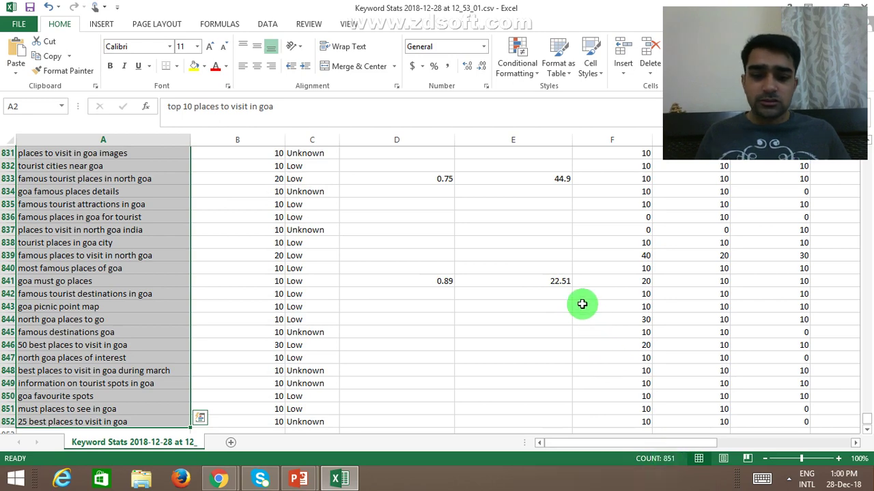
key("ctrl+Home")
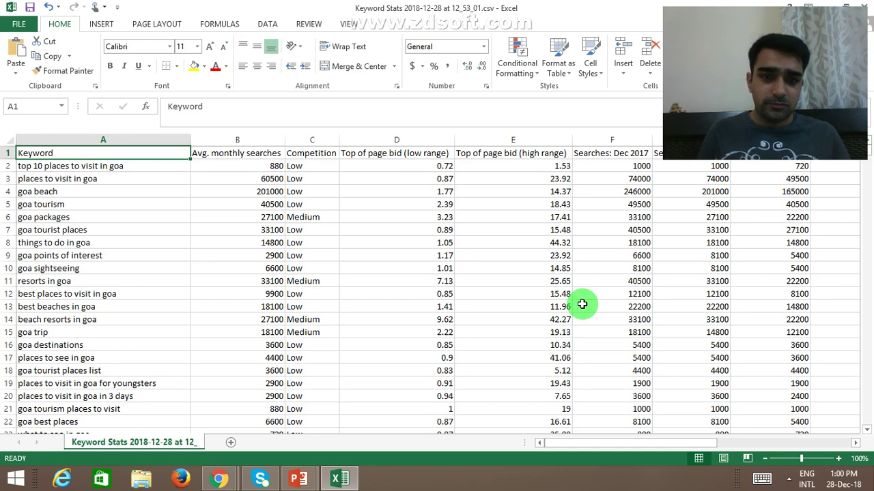
- Turn on AutoFilter for the heading row of the keyword data
key("alt")
key("d")
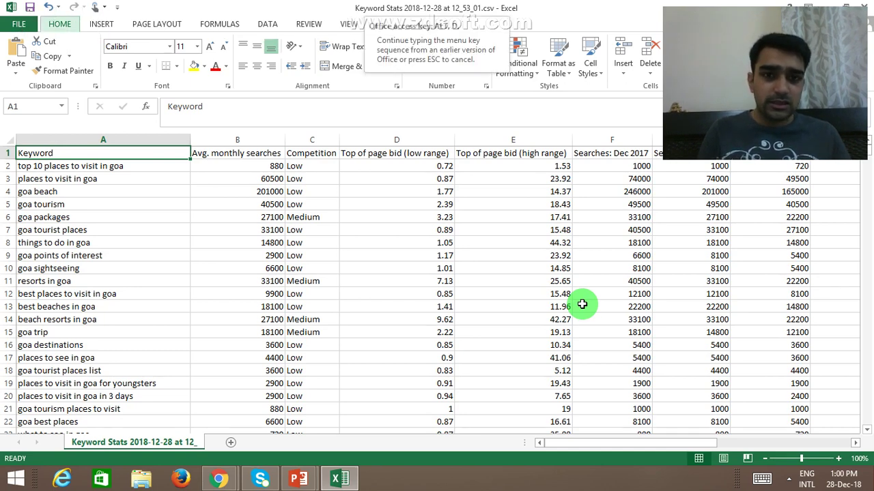
key("f")
key("f")
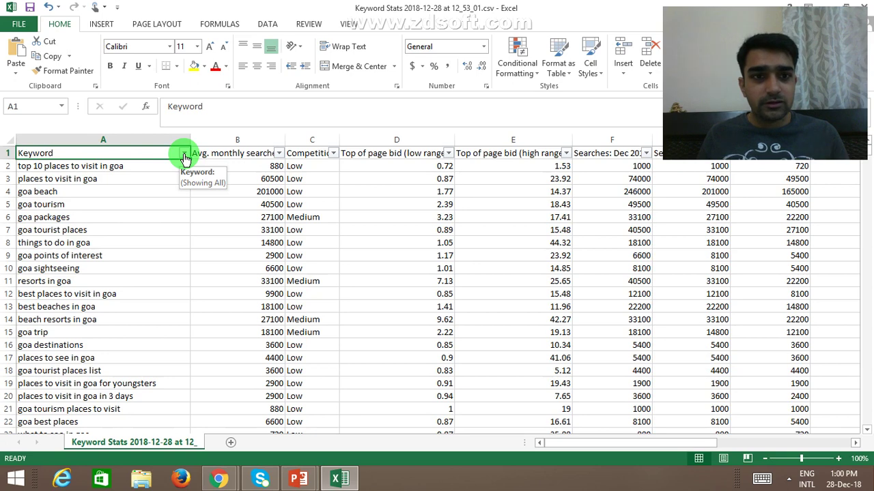
- Look over the average monthly searches, competition and low-range bid of "places to visit in goa" in row 3
key("Down")
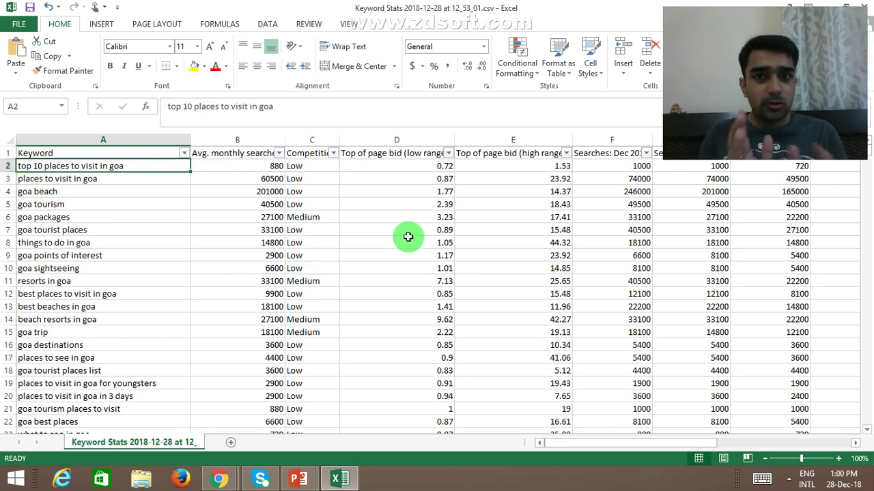
left_click(242, 177)
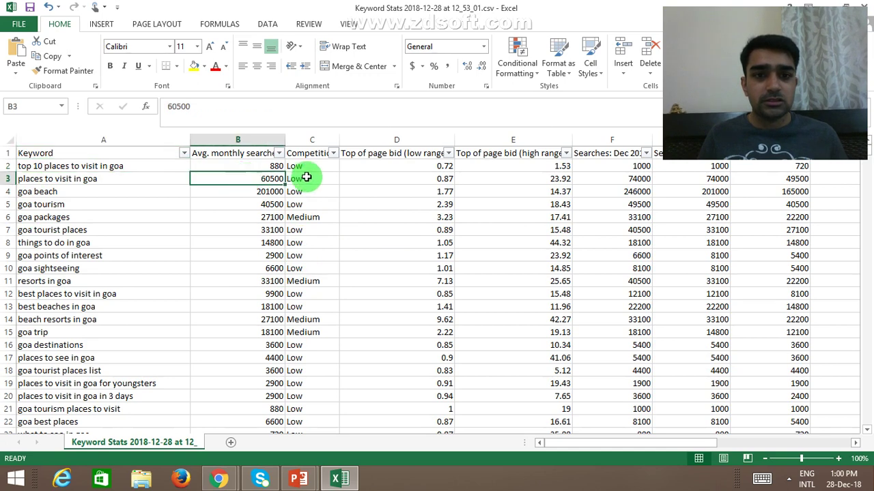
left_click(313, 177)
left_click(366, 180)
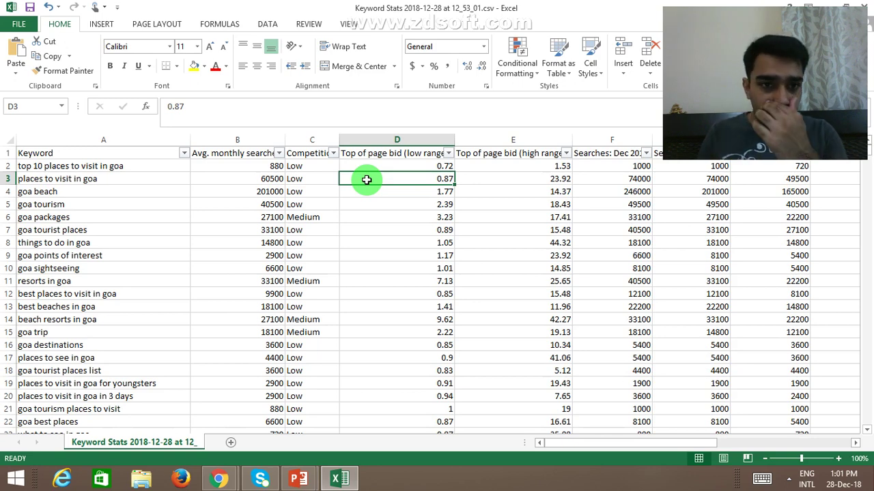
key("Left")
key("Left")
key("Left")
key("Up")
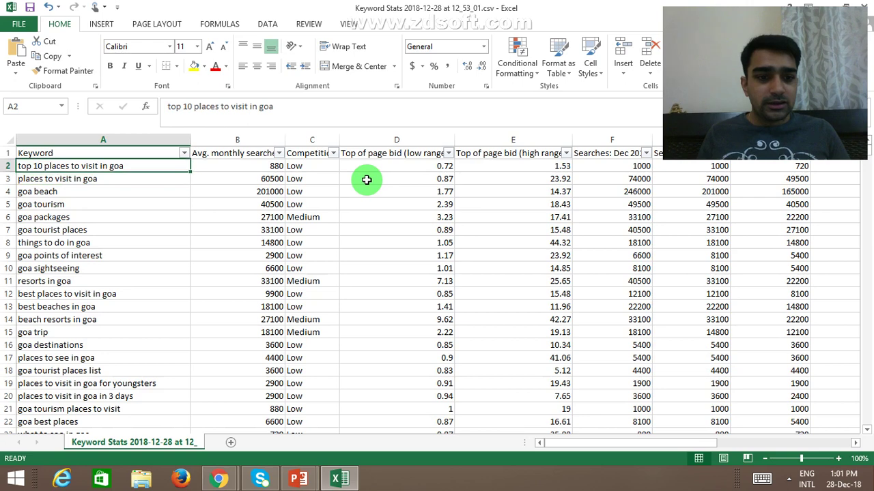
- Filter the average monthly searches column to show only values greater than or equal to 100
key("Up")
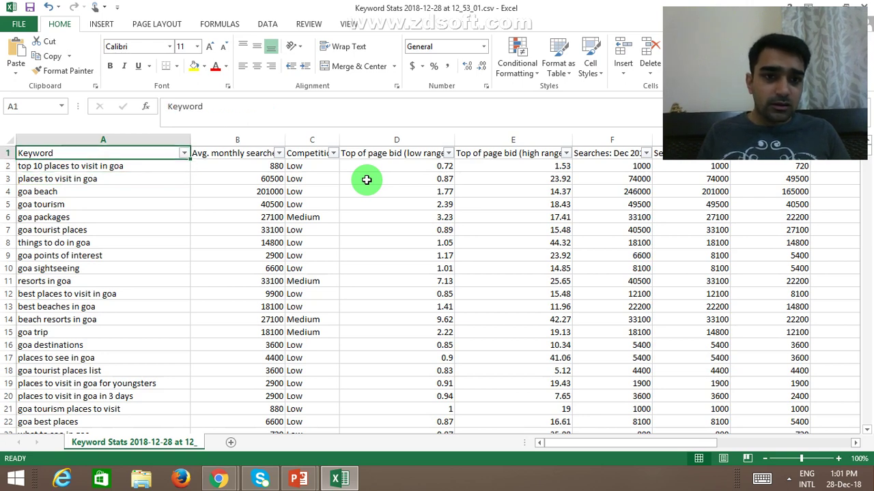
key("Right")
key("Right")
key("Left")
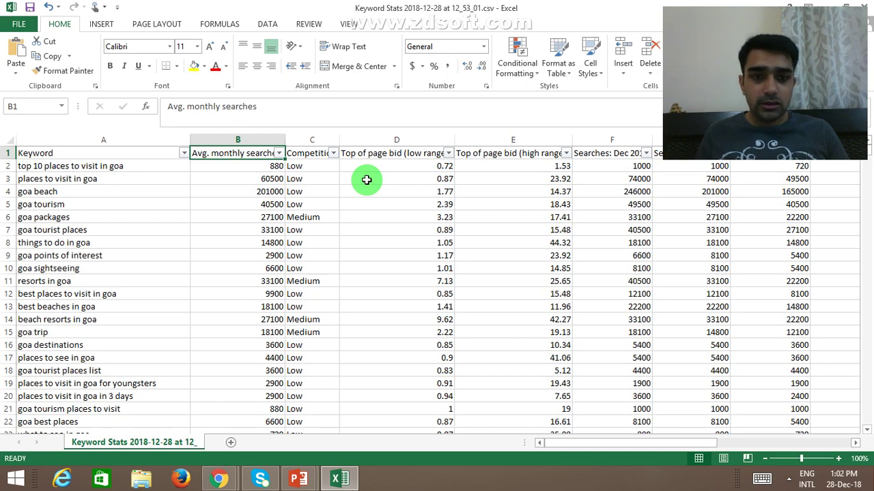
left_click(279, 153)
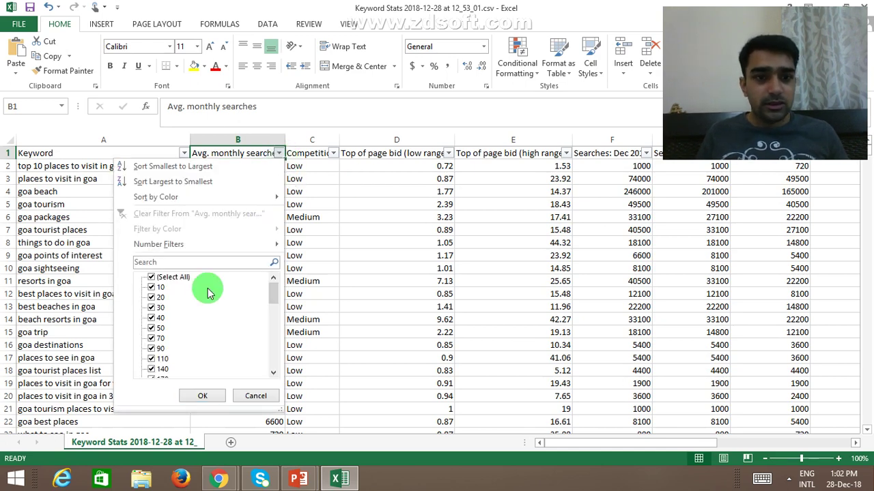
mouse_move(191, 252)
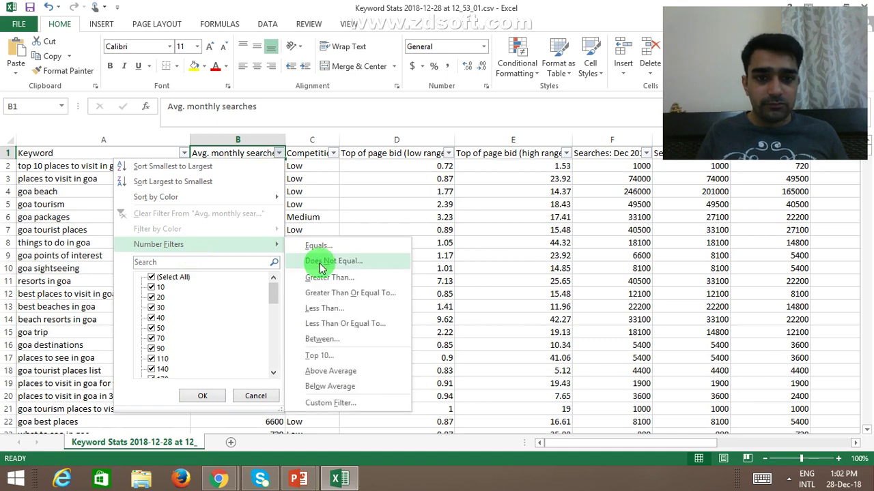
left_click(348, 299)
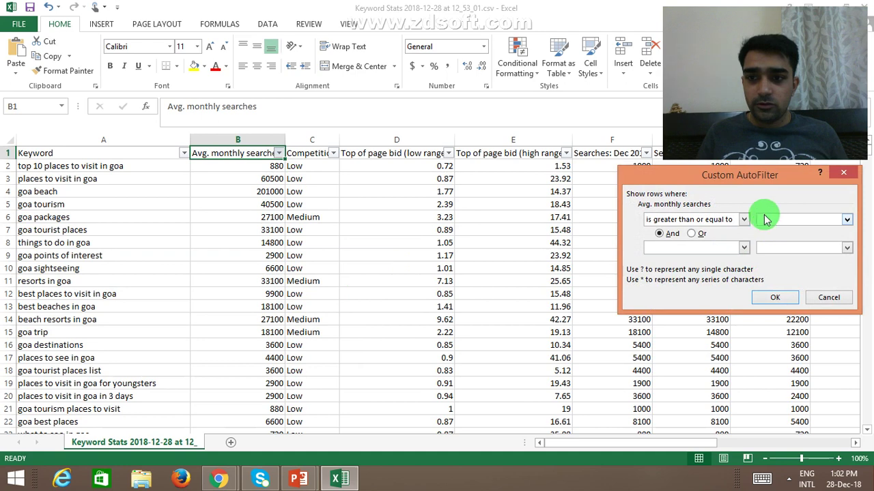
left_click_drag(744, 185, 339, 187)
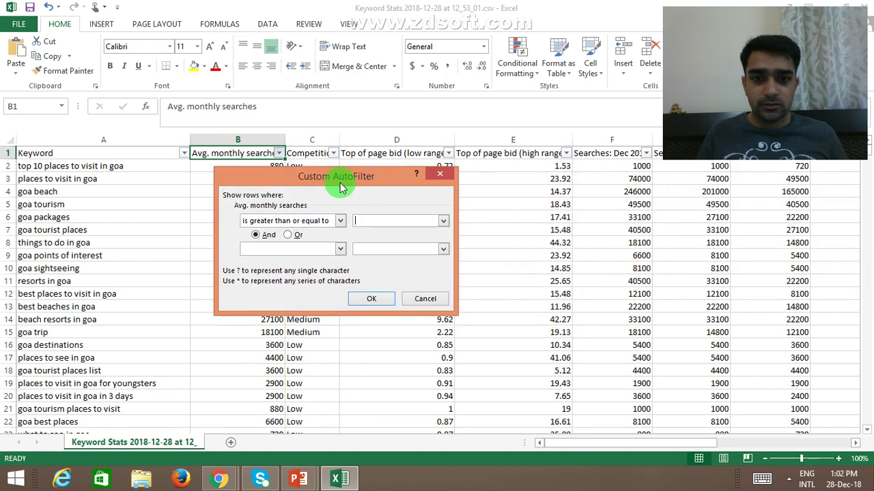
type("100")
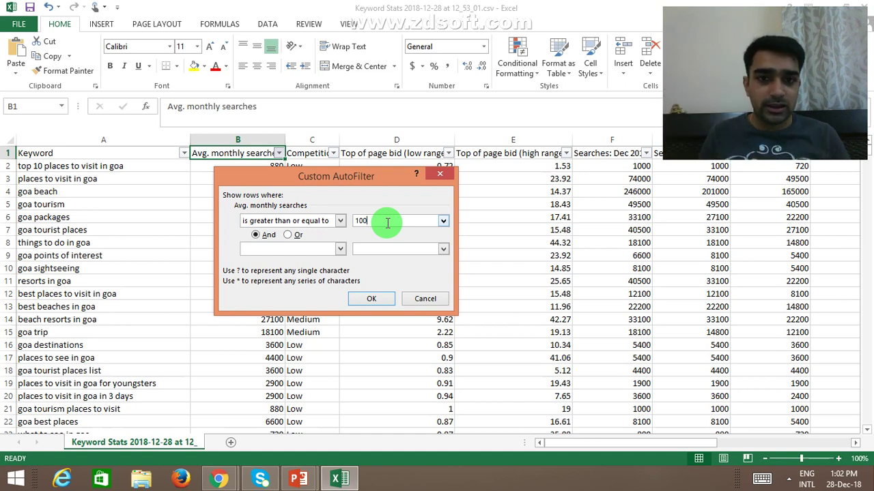
left_click(371, 300)
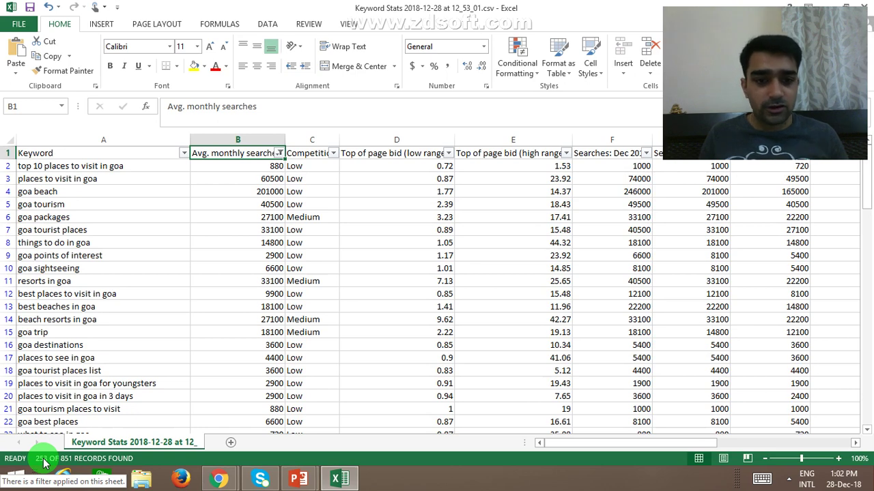
- Filter the Competition column to exclude High and Medium, keeping only Low
left_click(333, 153)
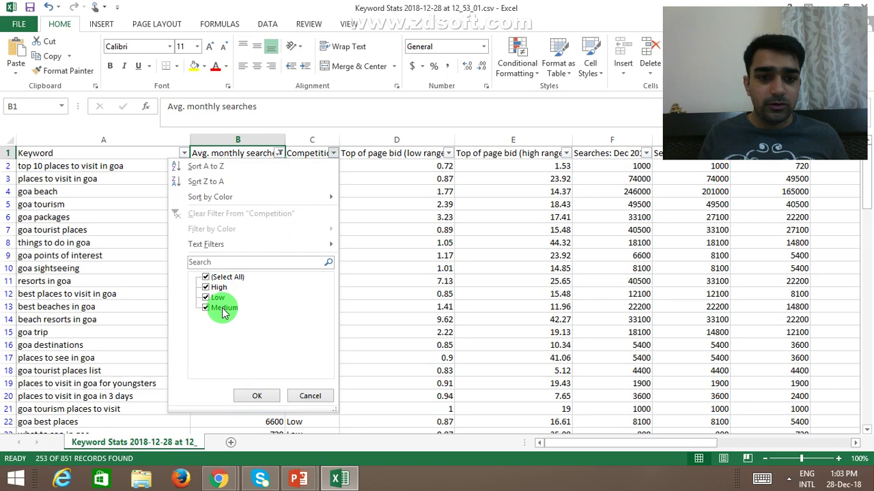
left_click(370, 221)
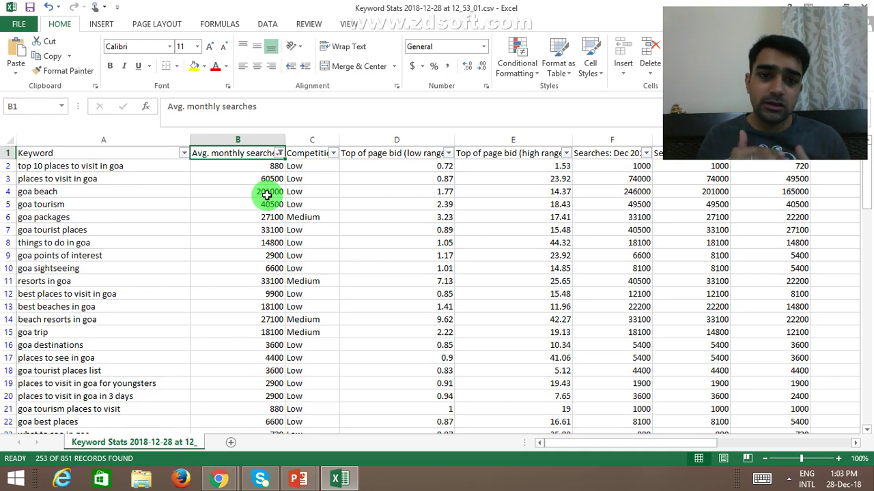
left_click(333, 153)
left_click(207, 288)
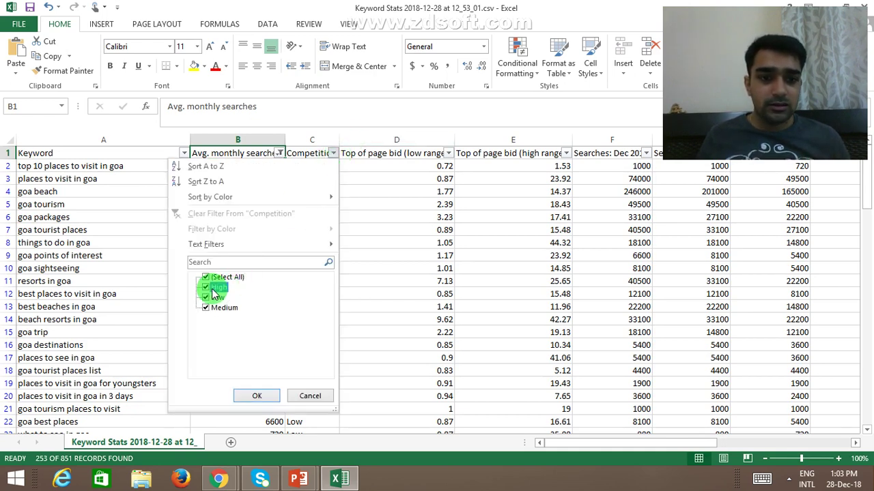
left_click(206, 308)
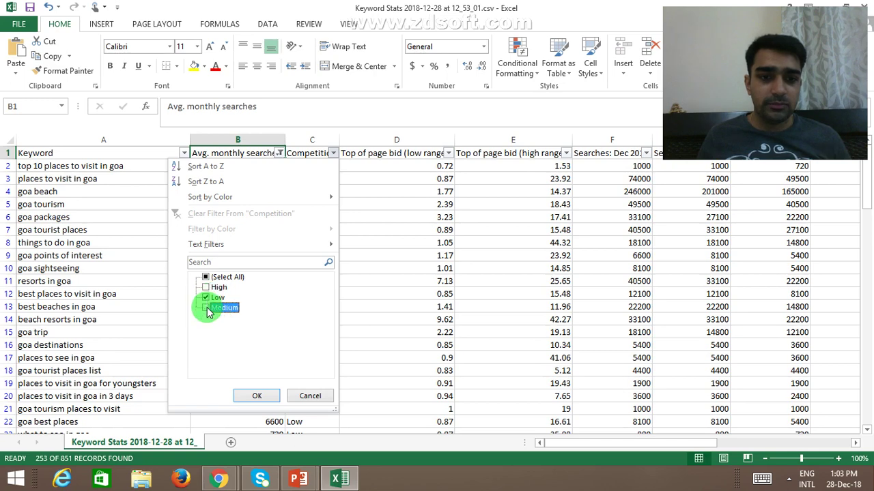
left_click(260, 396)
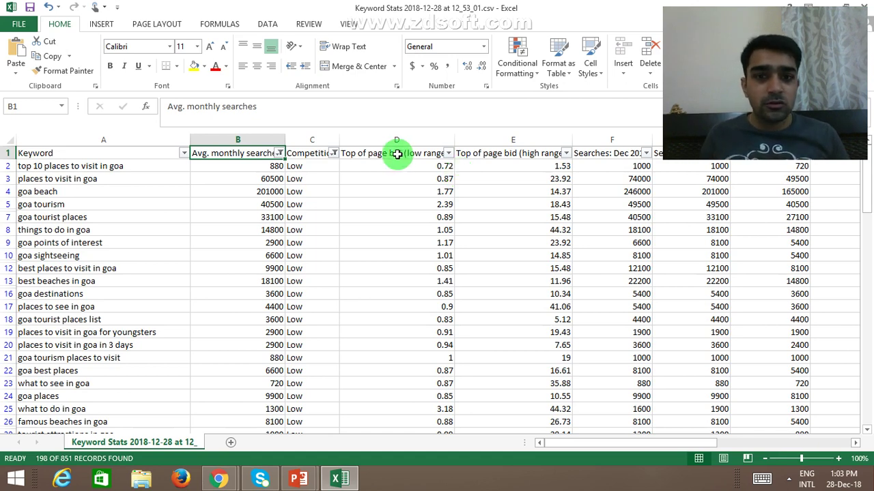
- Filter the top of page bid (high range) column to show only values less than or equal to 10
left_click(511, 154)
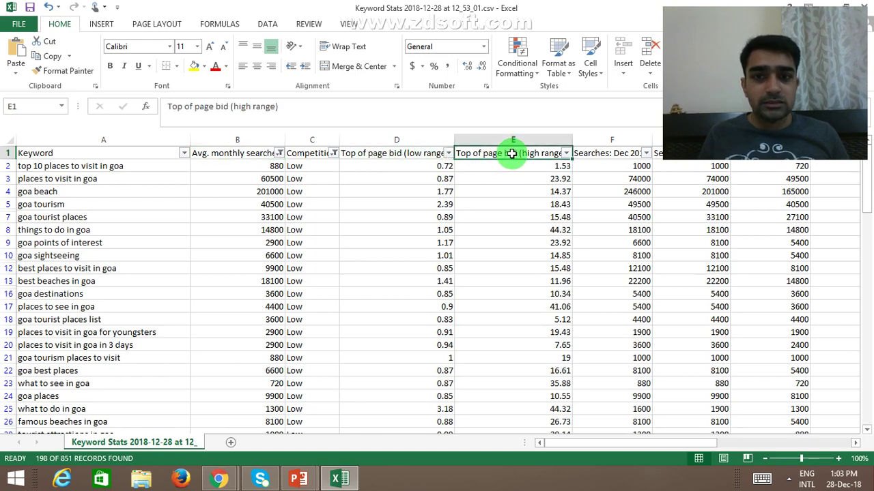
left_click(566, 154)
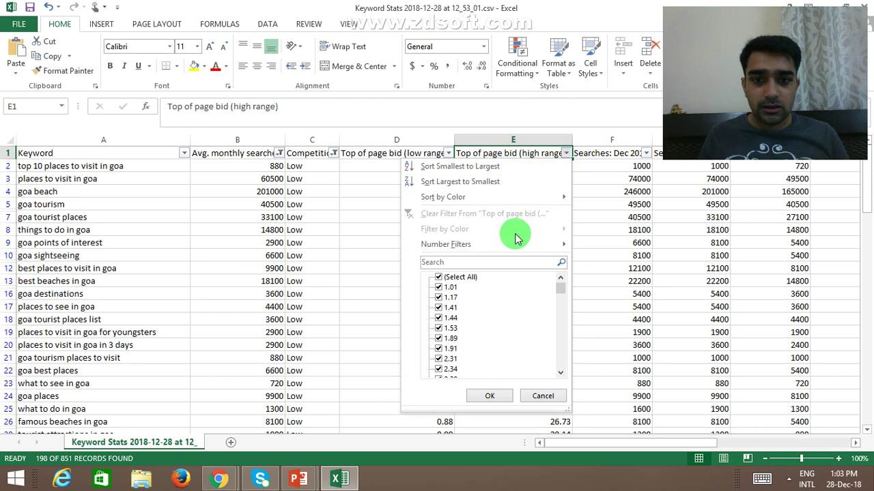
mouse_move(561, 245)
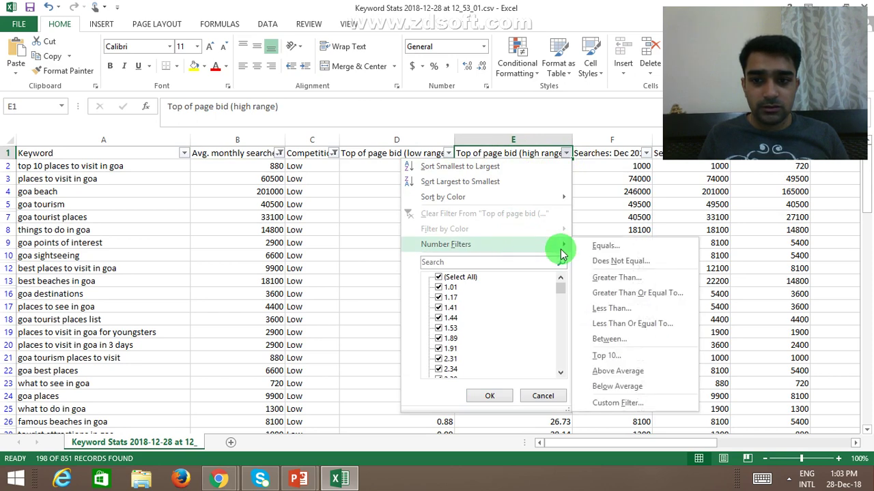
left_click(598, 326)
type("10")
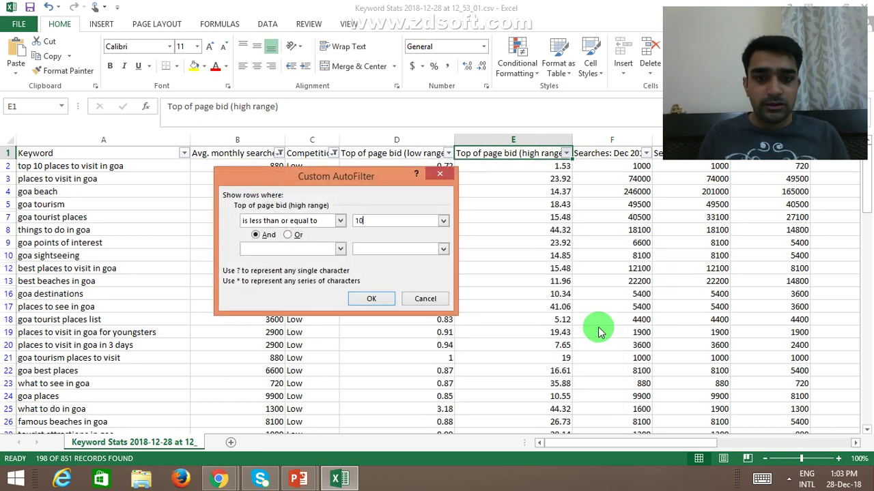
left_click(369, 303)
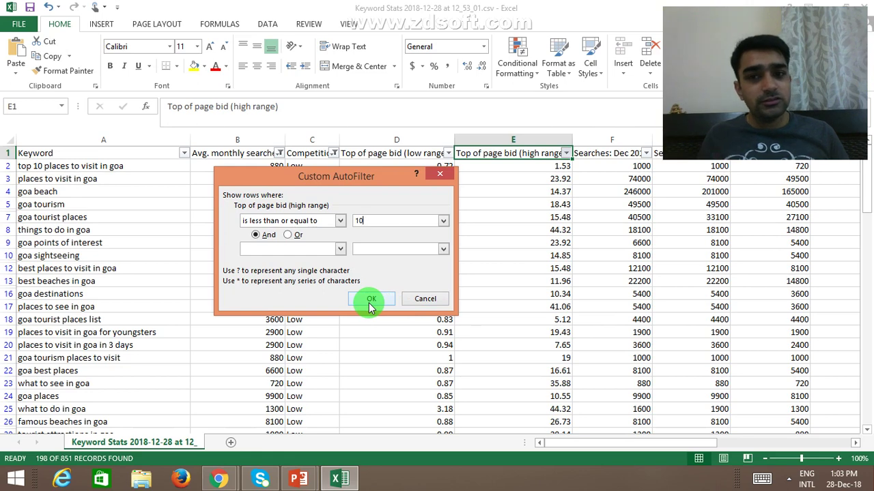
left_click(369, 303)
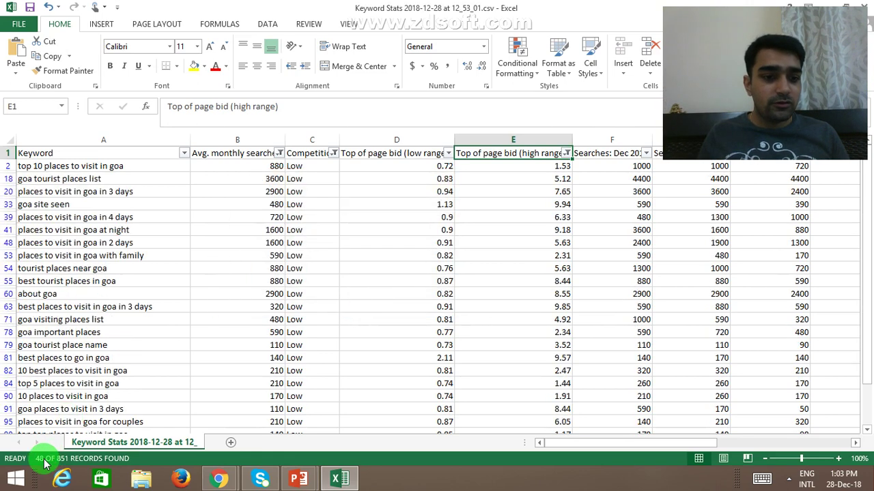
- Look through the filtered list of low-competition keywords and return to its beginning
scroll(88, 307, "down", 10)
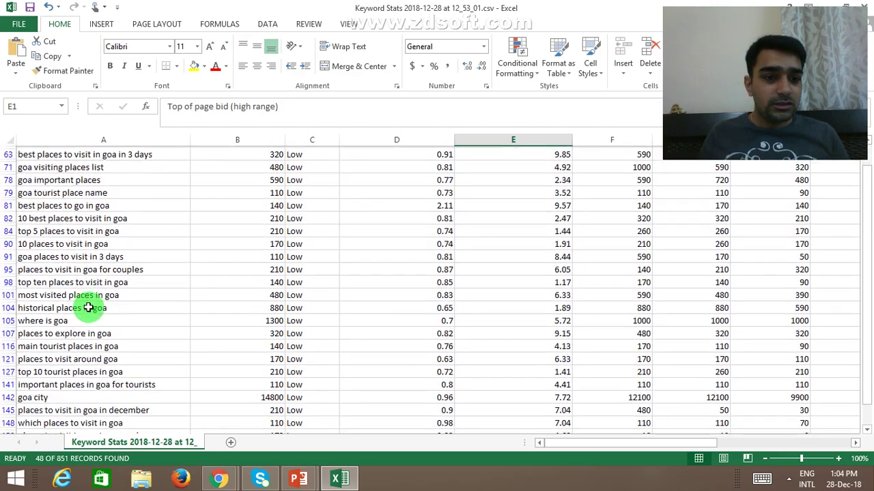
scroll(88, 308, "down", 1)
scroll(88, 307, "up", 10)
scroll(88, 307, "up", 3)
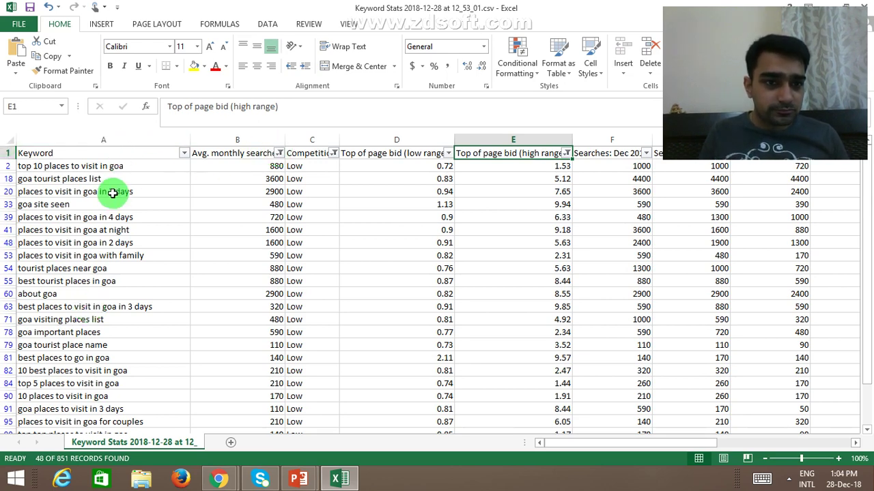
- Highlight in yellow the keywords "top 10 places to visit in goa", "goa tourist places list" and "places to visit in goa in 3 days"
left_click(115, 169)
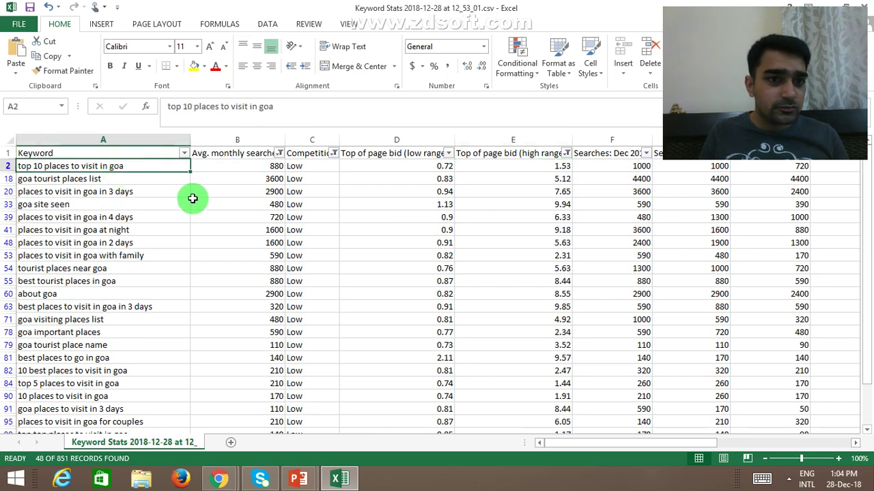
left_click(195, 71)
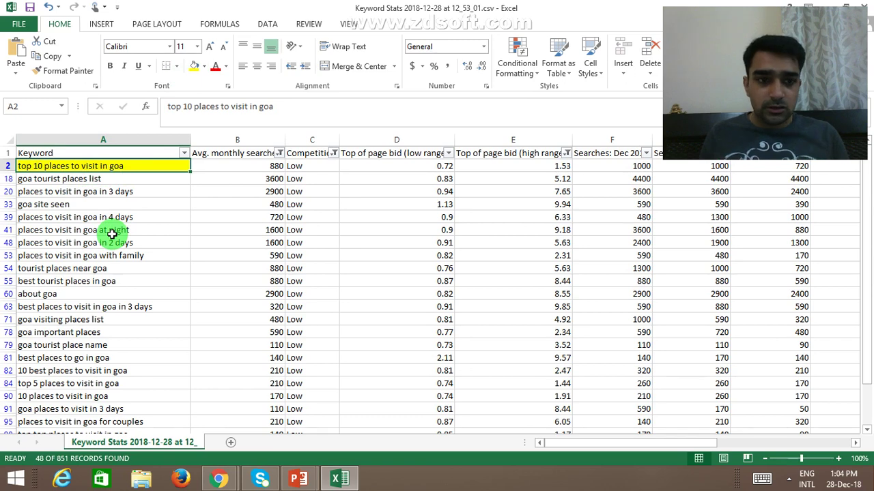
key("Down")
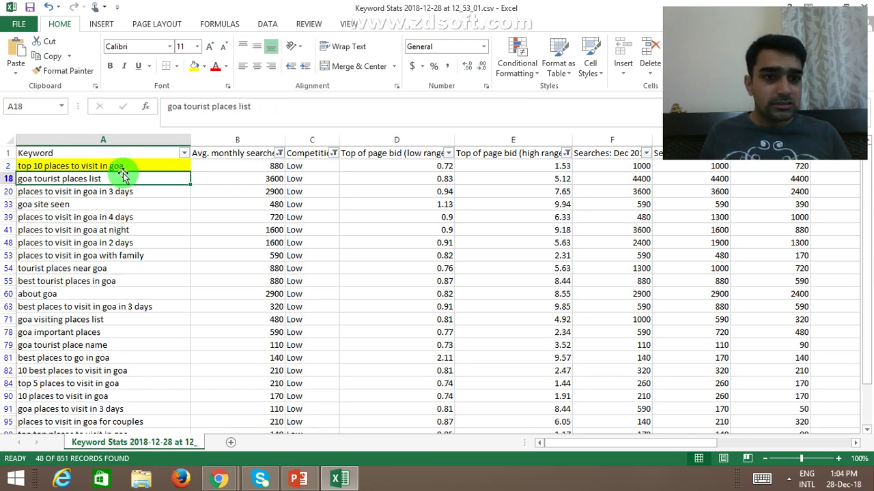
left_click(196, 74)
key("Down")
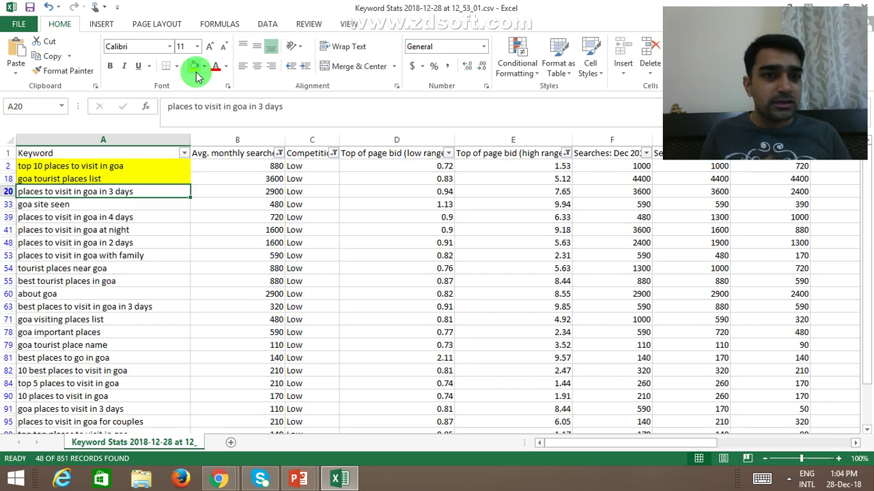
left_click(196, 73)
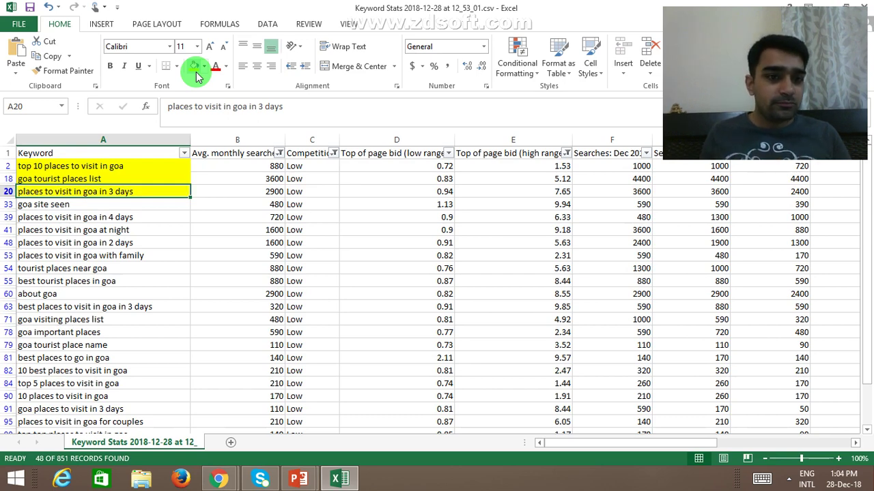
- Skip "goa site seen" and fill the next four keywords yellow, from "places to visit in goa in 4 days" to "places to visit in goa with family"
key("Down")
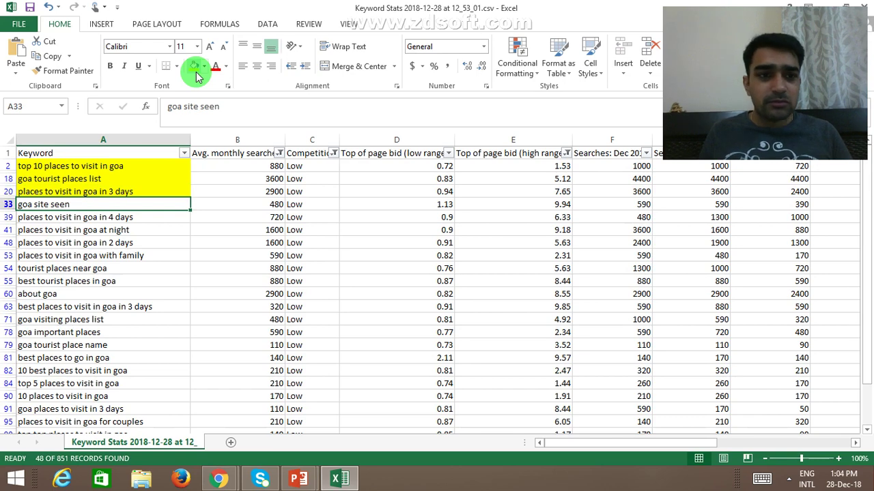
key("Down")
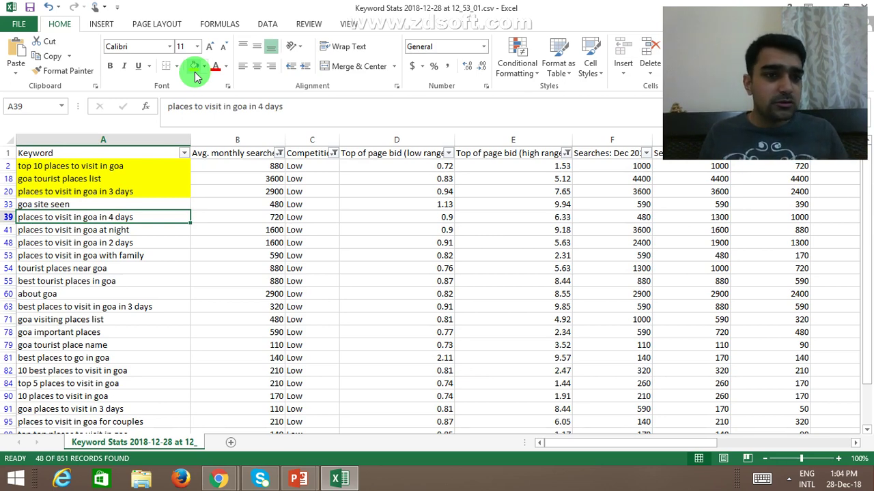
left_click(194, 71)
key("Down")
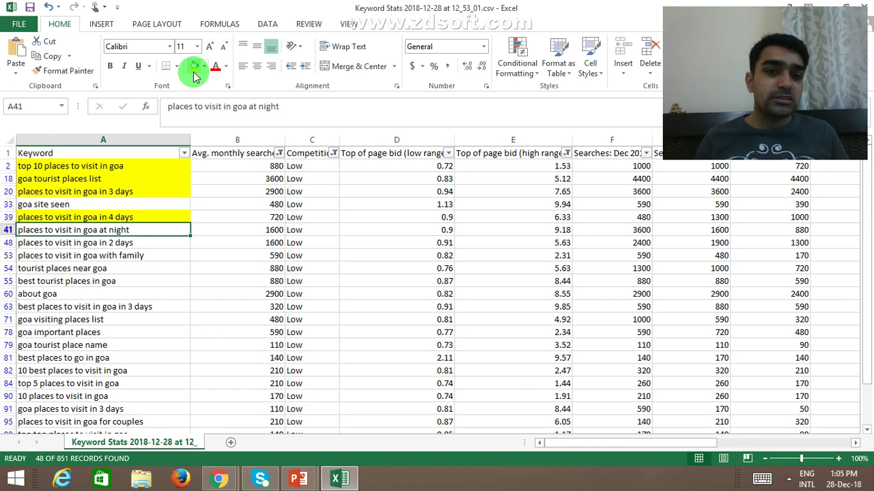
left_click(194, 71)
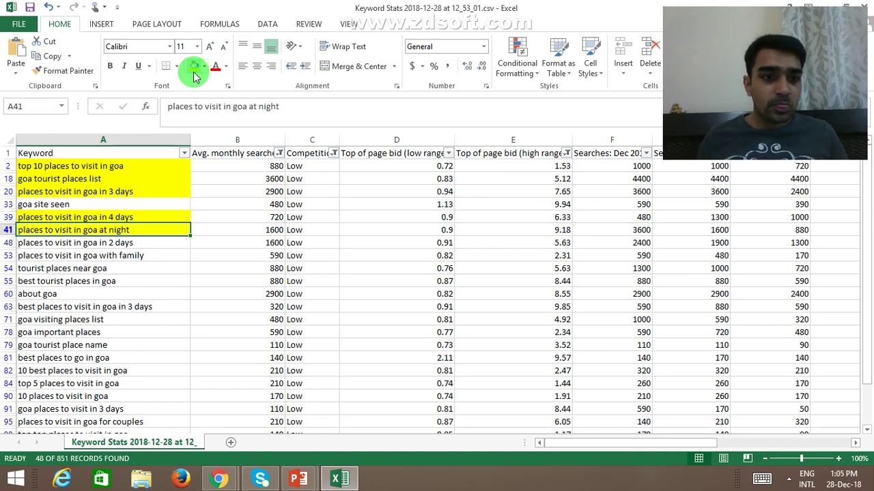
key("Down")
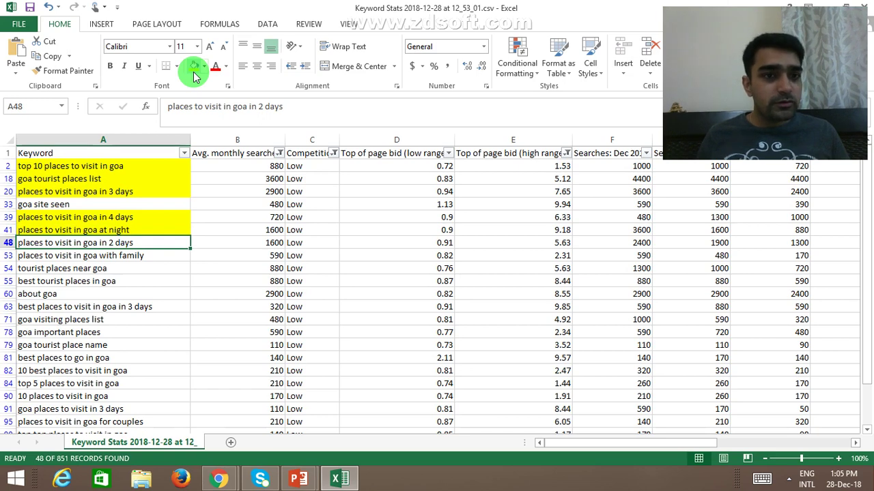
left_click(196, 71)
key("Down")
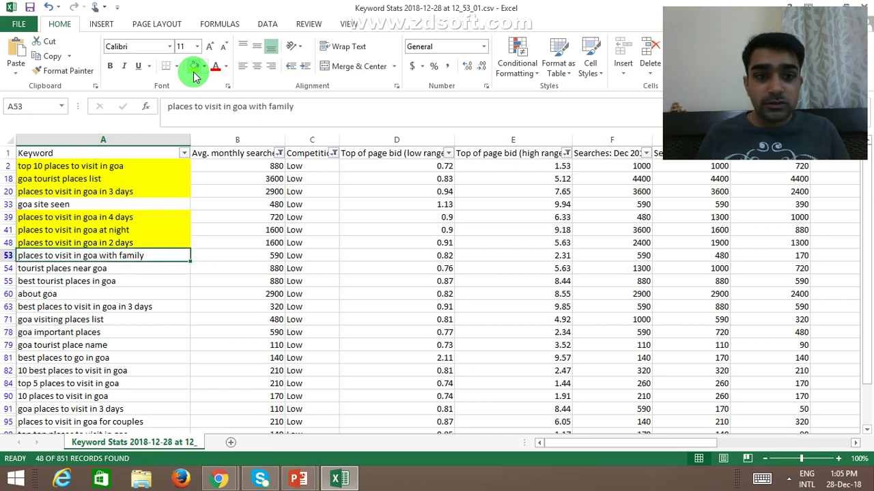
left_click(194, 71)
- Fill "tourist places near goa", "best tourist places in goa" and "best places to visit in goa in 3 days" yellow, leaving out "about goa"
key("Down")
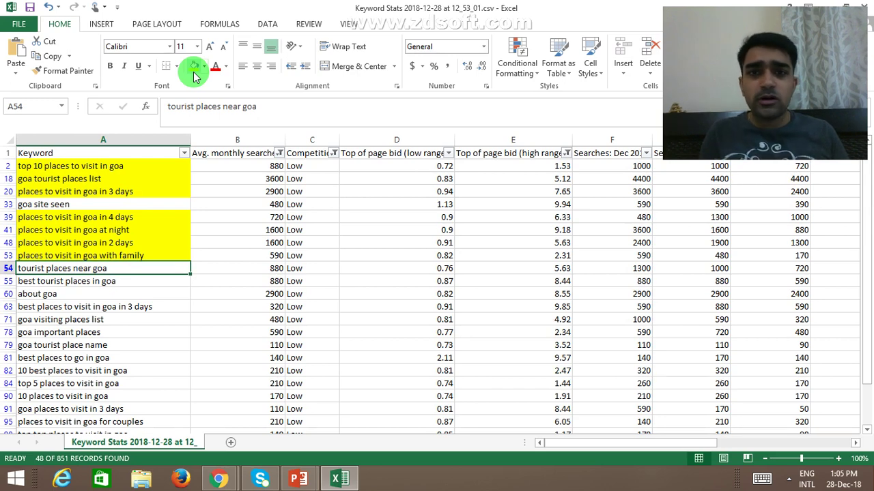
left_click(194, 73)
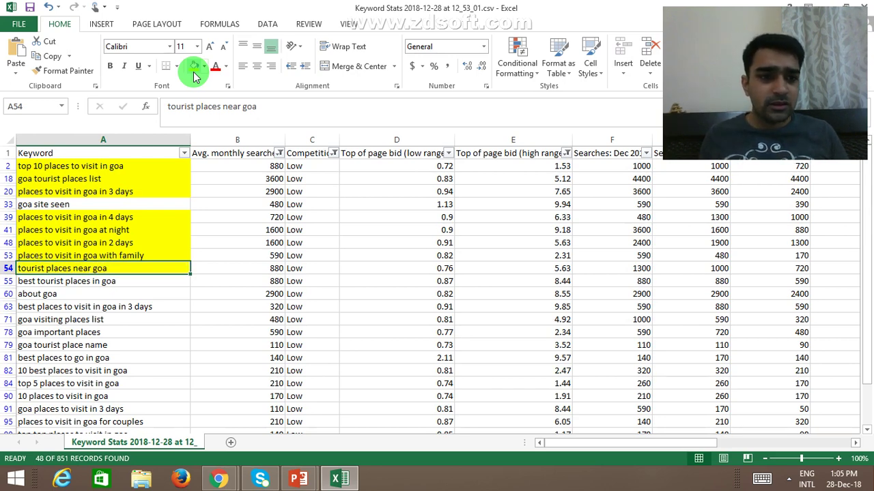
key("Down")
left_click(195, 74)
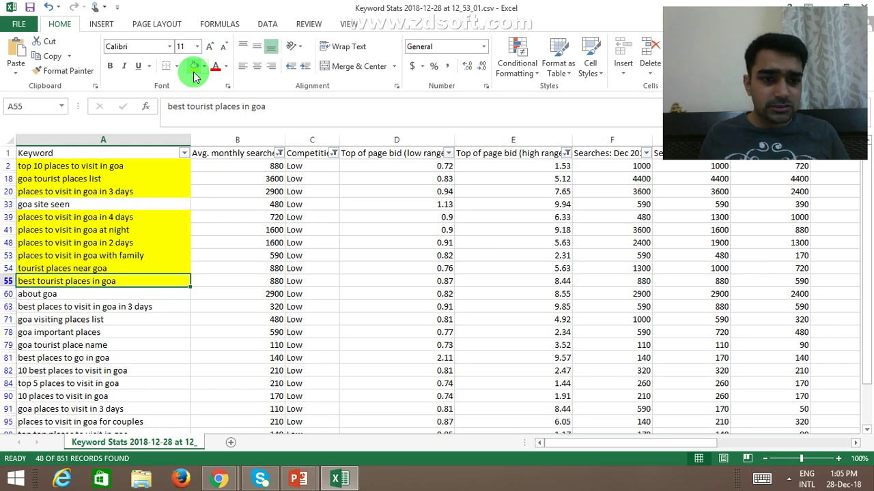
key("Down")
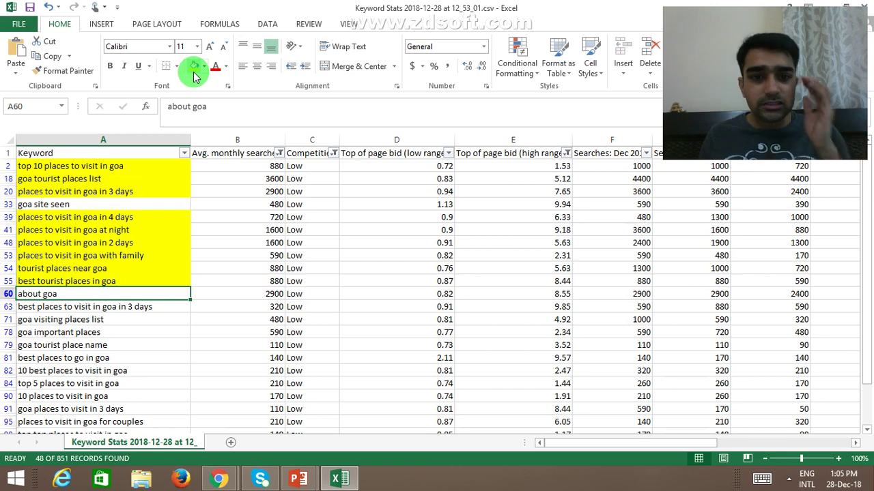
key("Down")
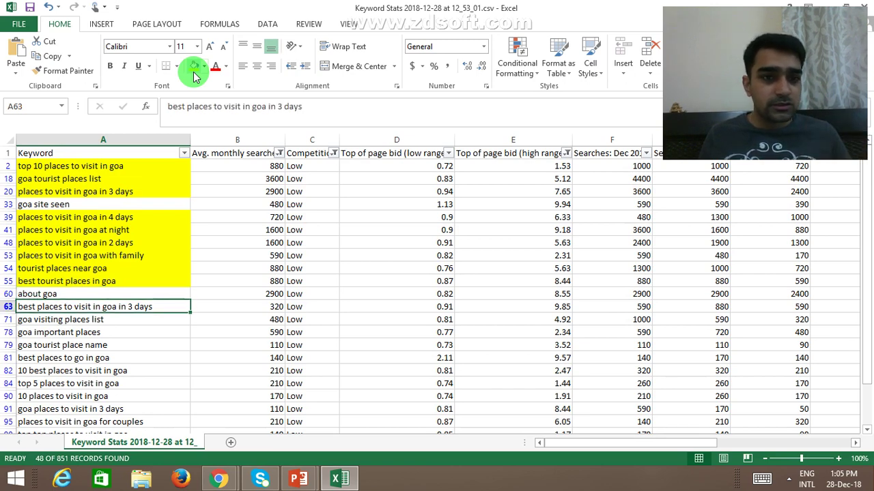
left_click(193, 71)
- Fill the keywords "goa visiting places list", "goa important places" and "goa tourist place name" with yellow
key("Down")
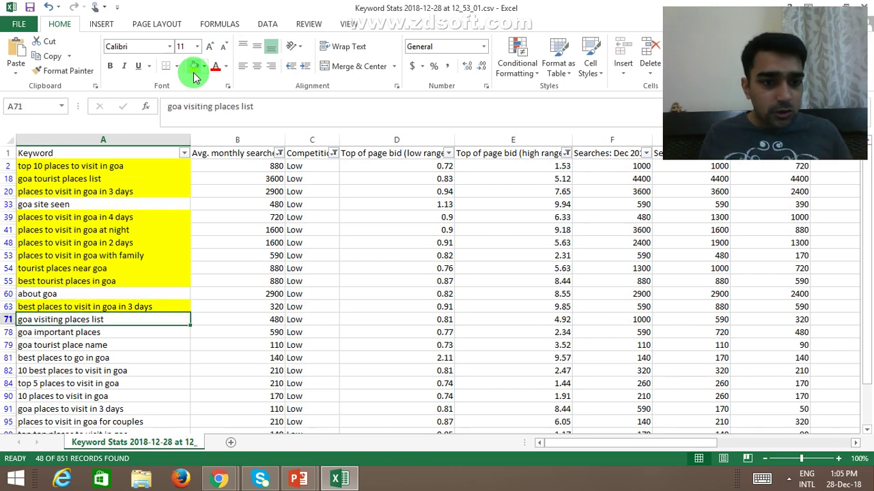
left_click(194, 71)
key("Down")
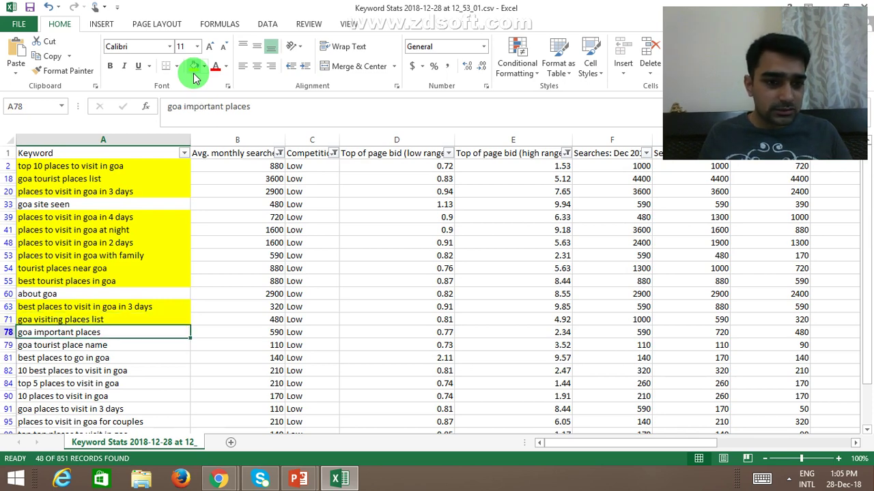
left_click(194, 74)
key("Down")
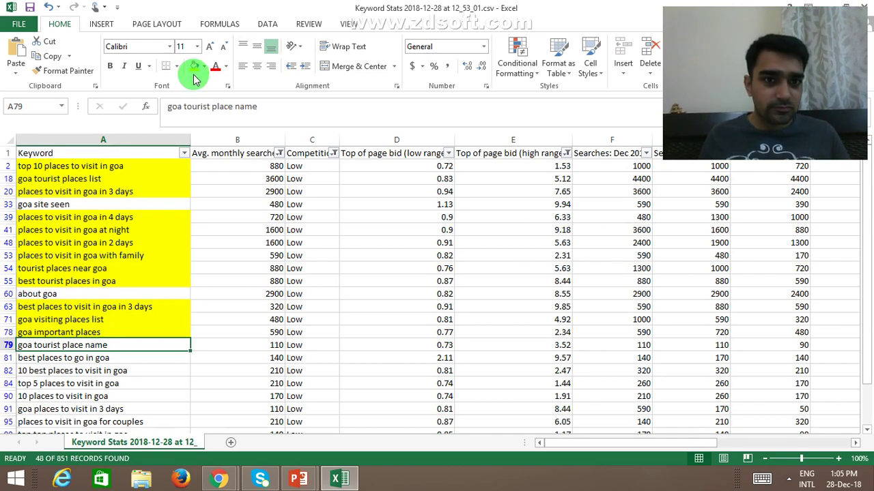
left_click(194, 75)
- Highlight "10 best places to visit in goa" and "best places to go in goa" in yellow
key("Down")
key("Down")
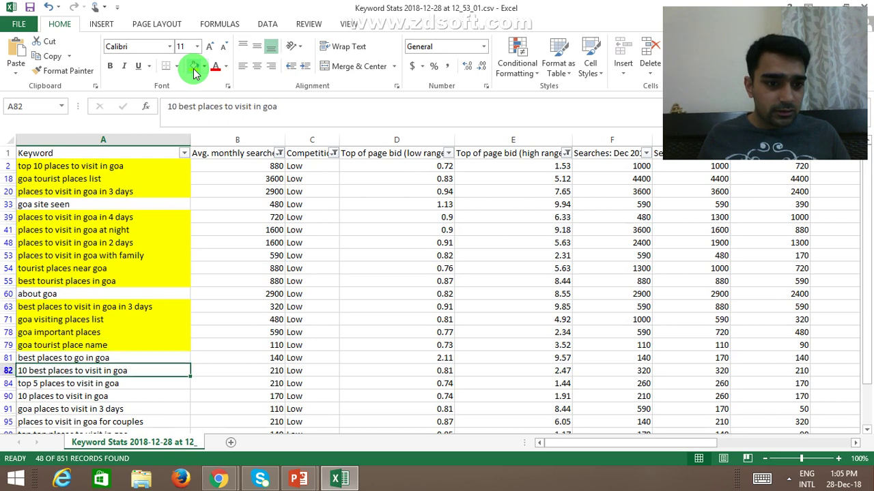
left_click(195, 74)
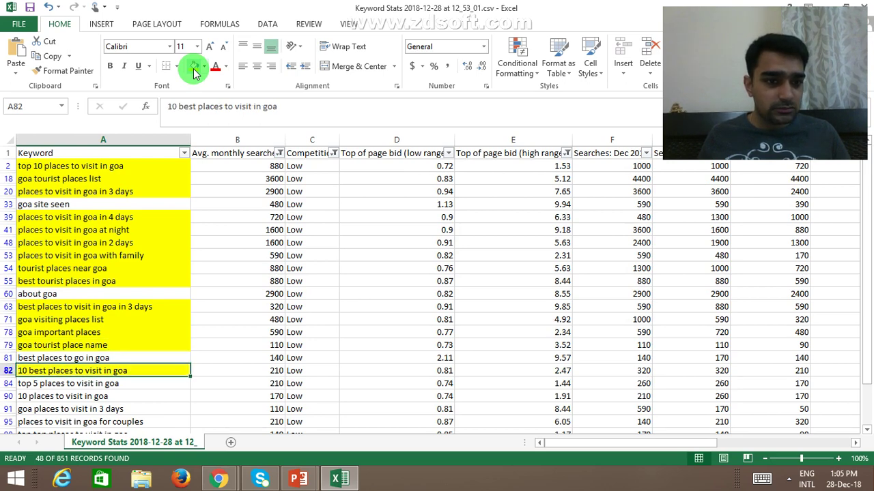
key("Up")
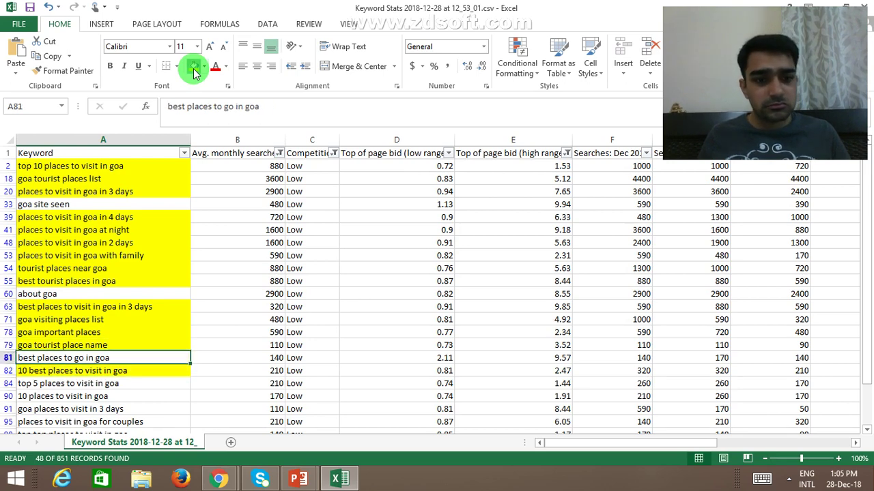
left_click(195, 74)
- Look through the remaining unhighlighted keywords further down the filtered list and return to the Keyword header
key("Down")
key("Down")
key("Down")
key("Down")
key("Down")
key("Down")
key("Down")
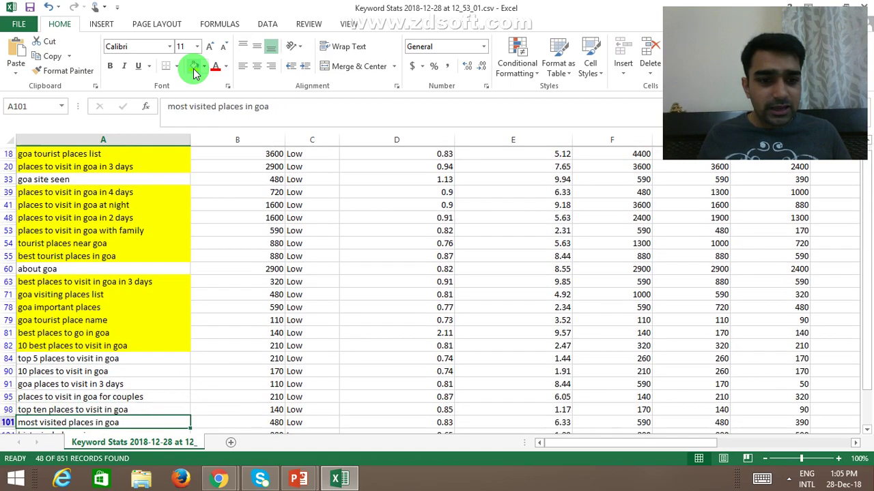
key("Down")
key("Down")
key("Down")
key("Down")
key("Down")
key("Down")
key("Down")
key("Down")
key("Down")
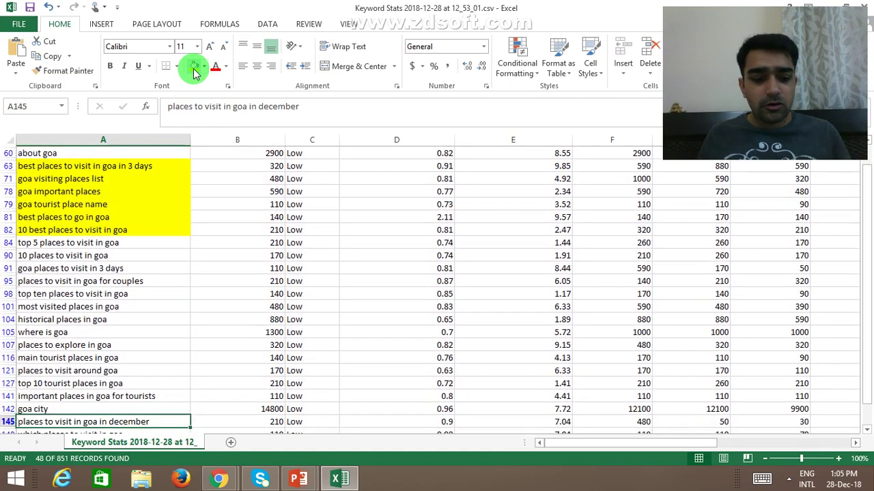
key("ctrl+Home")
key("Down")
key("Down")
key("Down")
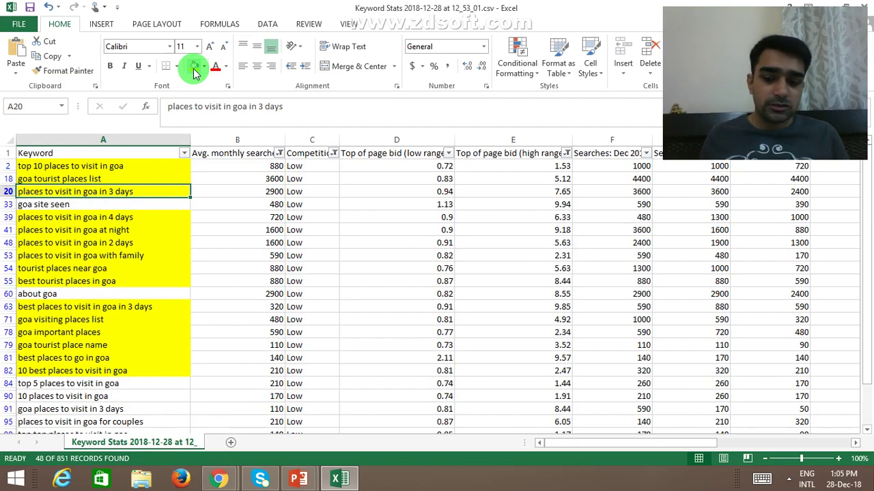
key("Down")
key("Down")
key("Down")
key("Down")
key("Down")
key("Down")
key("Down")
key("Down")
key("Down")
key("Down")
key("Down")
key("Down")
key("Down")
key("Down")
key("Down")
key("Down")
key("Down")
key("Down")
key("Down")
key("Down")
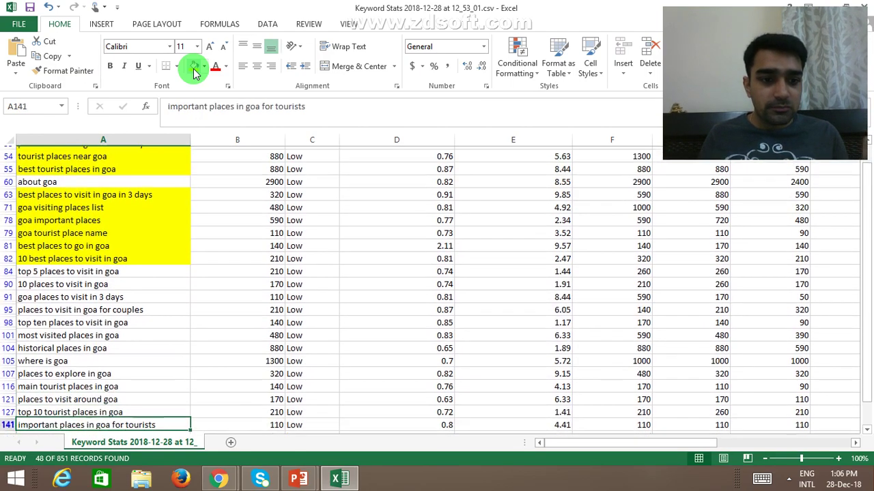
key("Down")
key("Down")
key("Down")
key("Down")
key("Down")
key("Down")
key("Down")
key("Down")
key("Down")
key("Down")
key("Down")
key("Down")
key("Down")
key("Down")
key("Down")
key("Down")
key("ctrl+Home")
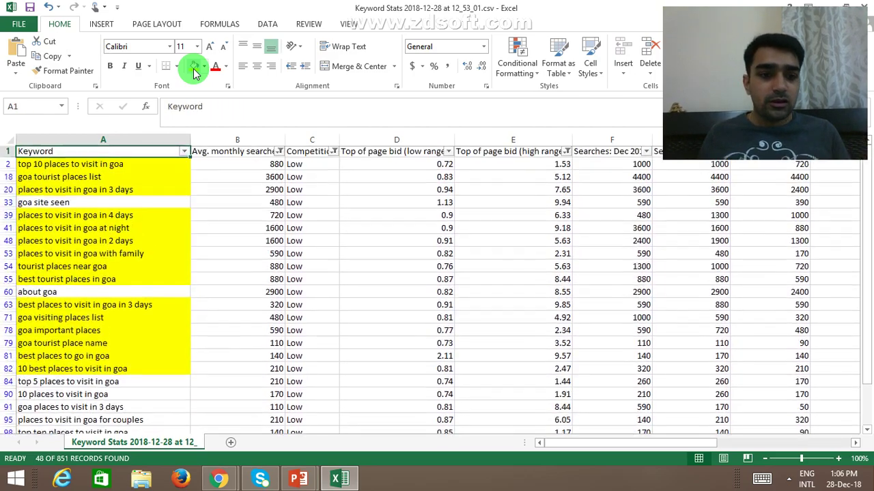
key("Right")
key("Right")
key("Right")
key("Left")
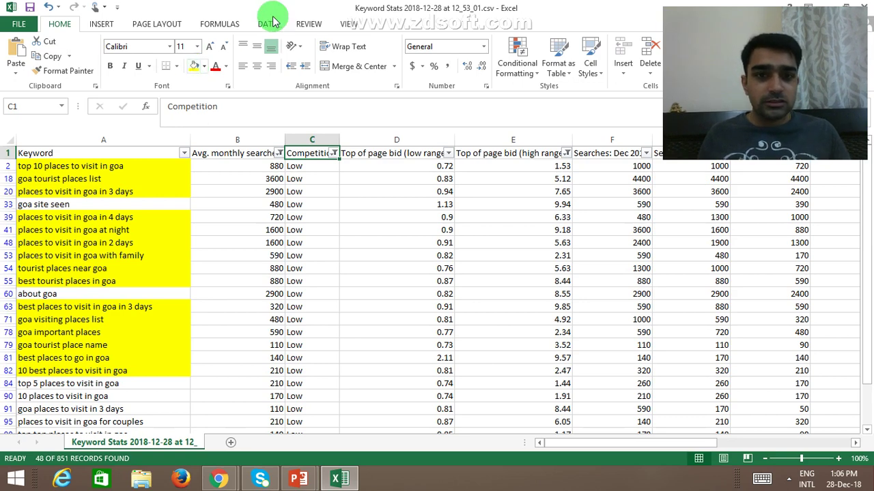
left_click(334, 153)
left_click(217, 286)
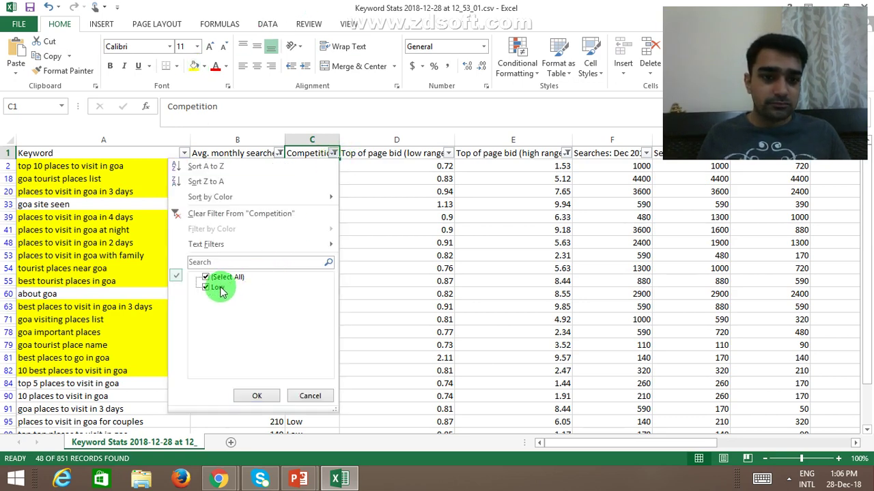
left_click(307, 395)
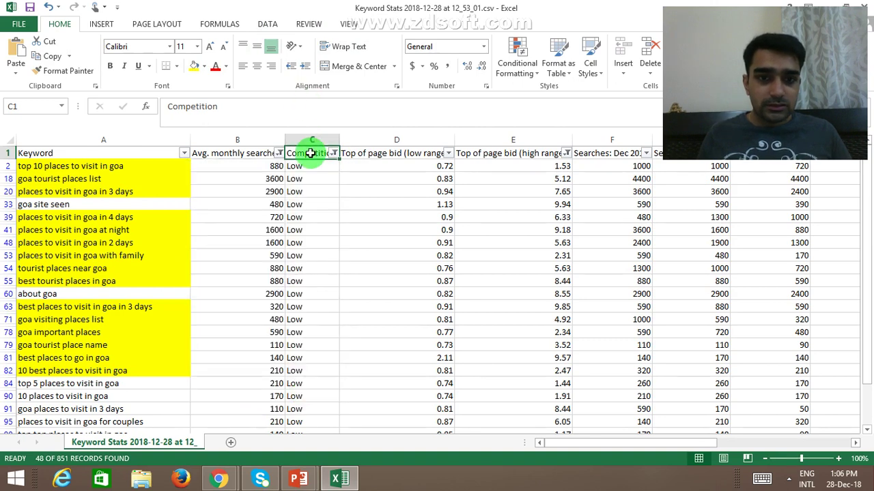
- Clear the filter from the Competition column
left_click(333, 153)
left_click(277, 215)
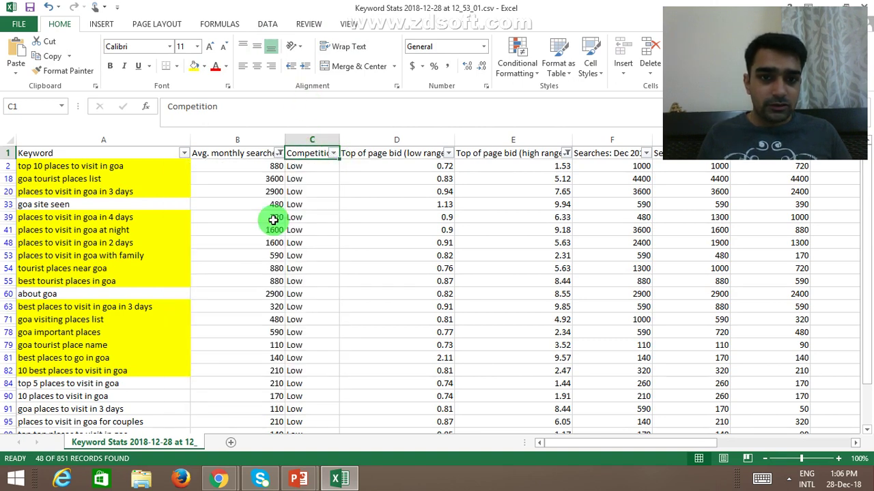
left_click(333, 153)
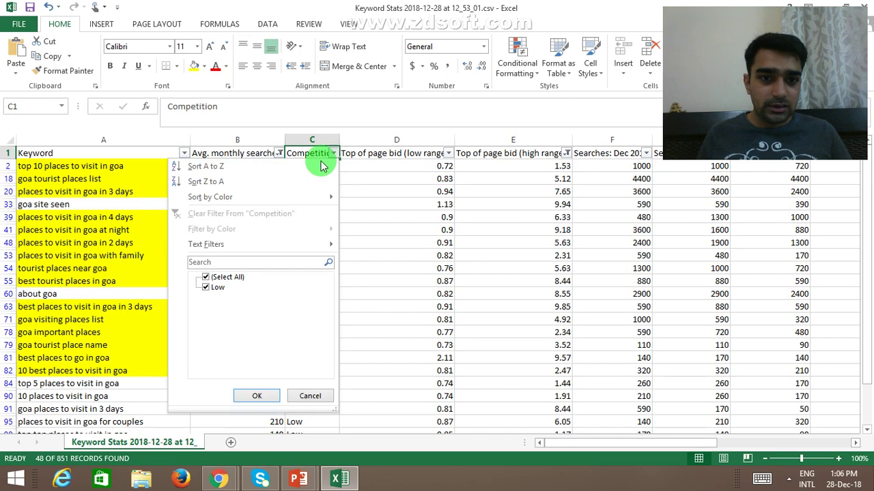
left_click(214, 287)
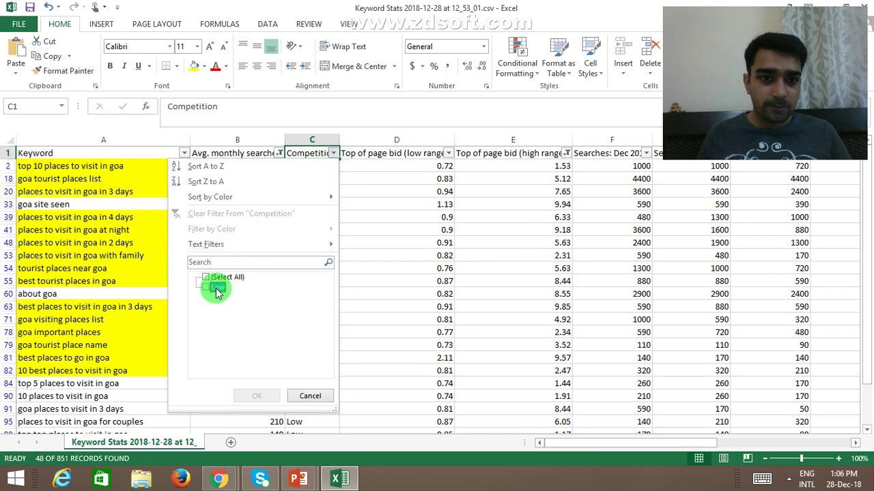
left_click(292, 399)
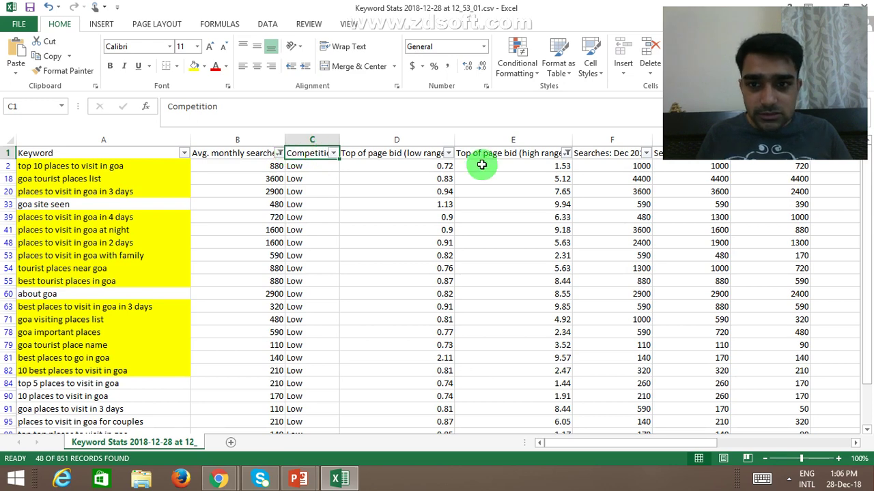
left_click(372, 158)
left_click(315, 153)
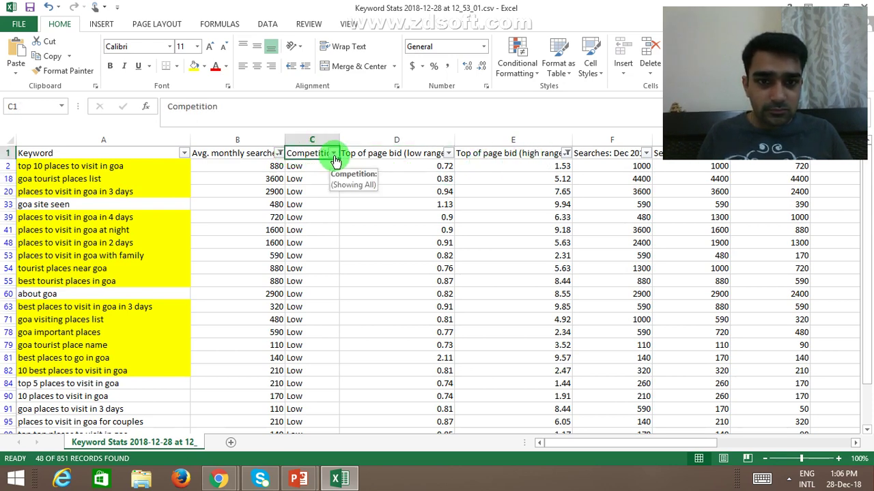
- Clear the filter from the Top of page bid (high range) column
left_click(334, 155)
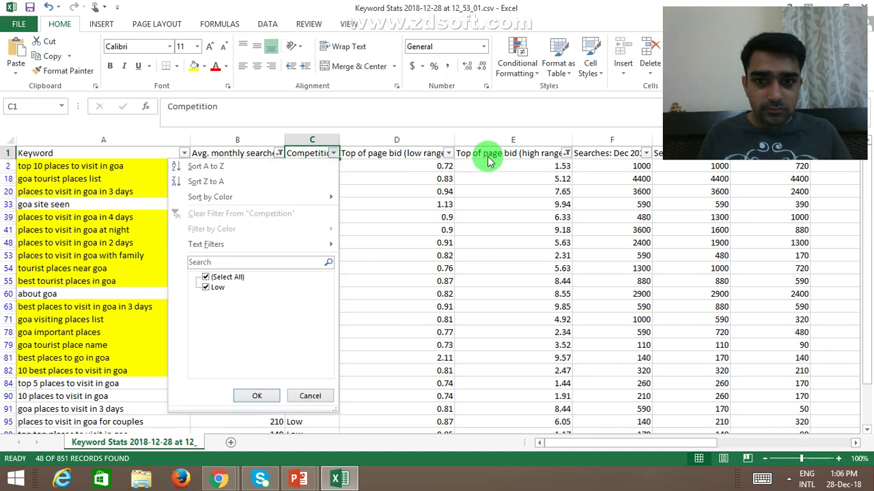
left_click(523, 153)
left_click(567, 154)
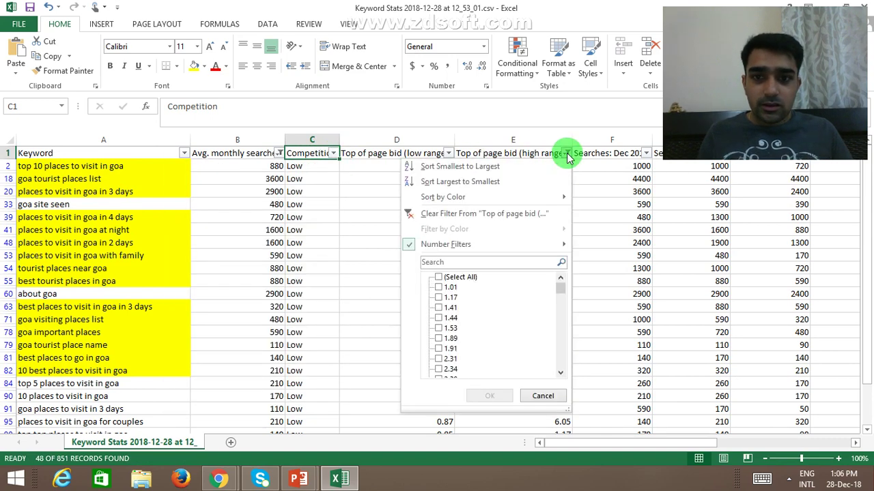
left_click(495, 217)
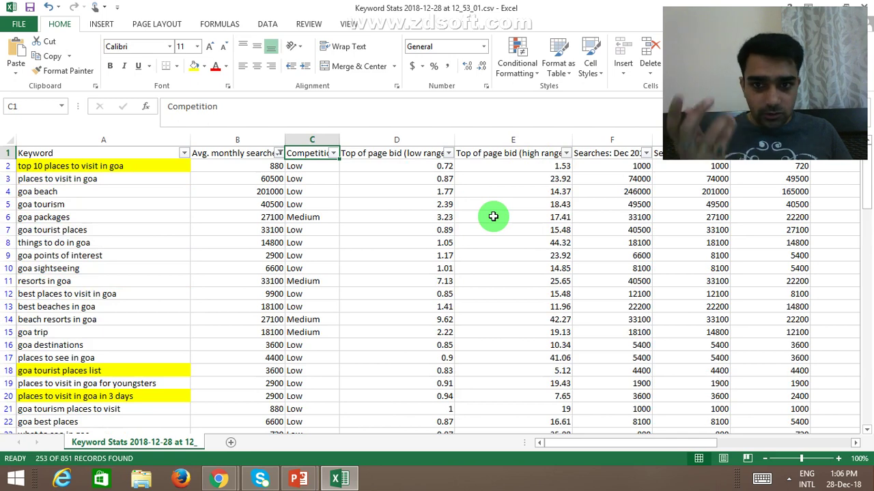
- Filter the Competition column to show only Medium keywords
left_click(334, 154)
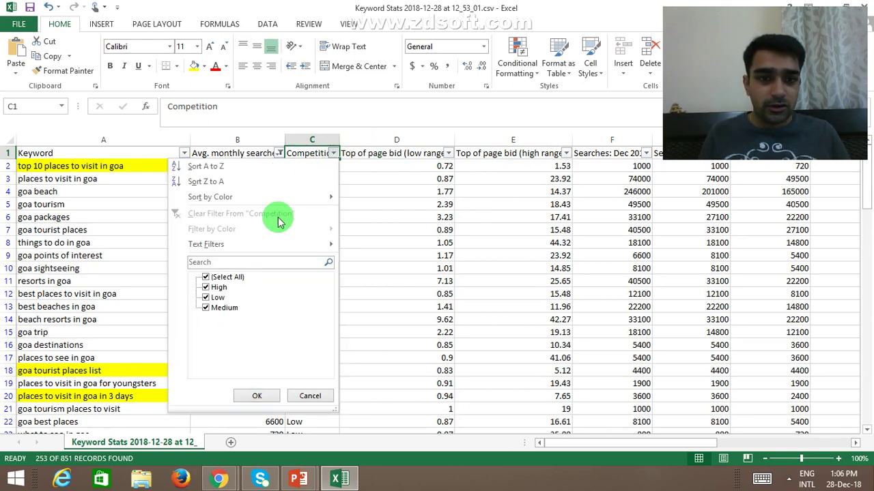
left_click(210, 298)
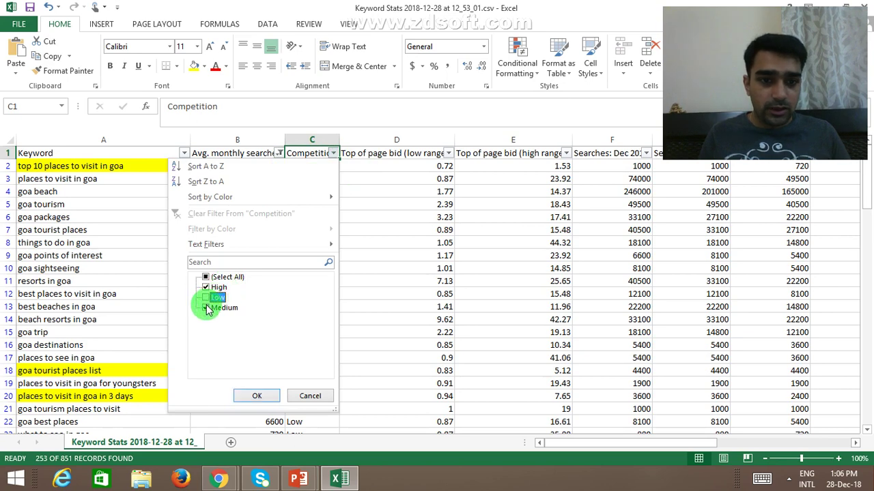
left_click(206, 288)
left_click(264, 397)
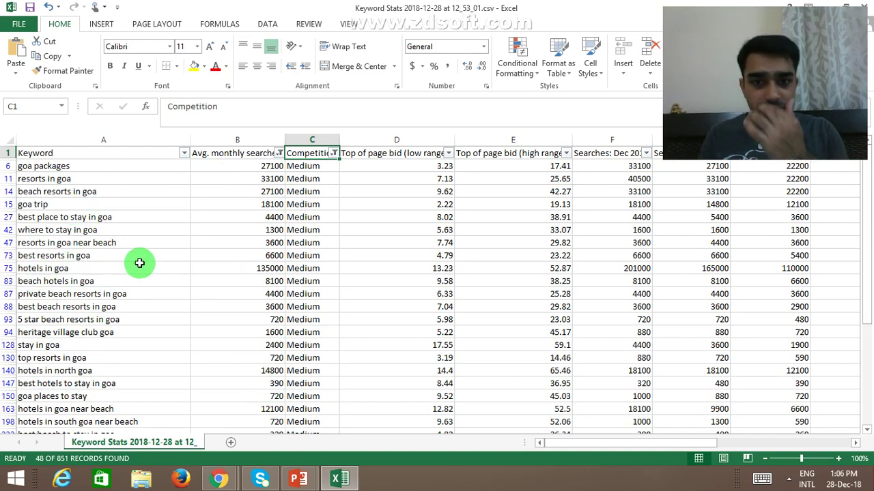
- Filter the Top of page bid (high range) column to values less than or equal to 10
left_click(566, 153)
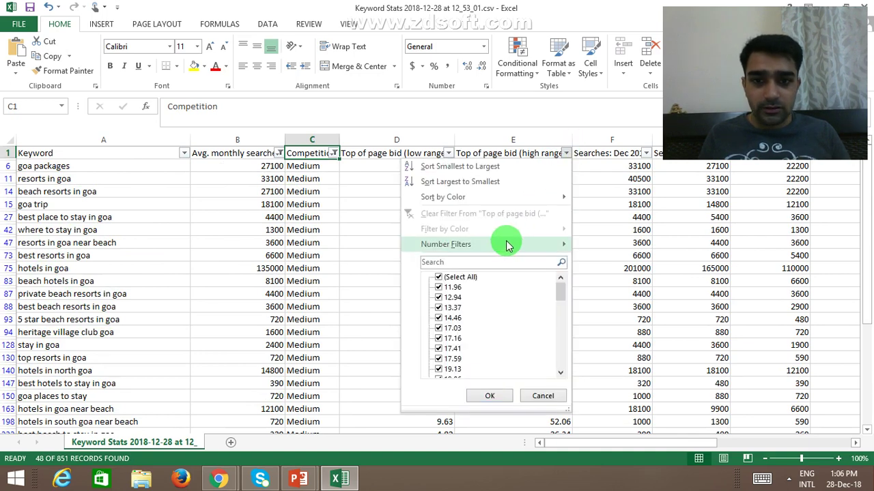
mouse_move(505, 247)
left_click(609, 323)
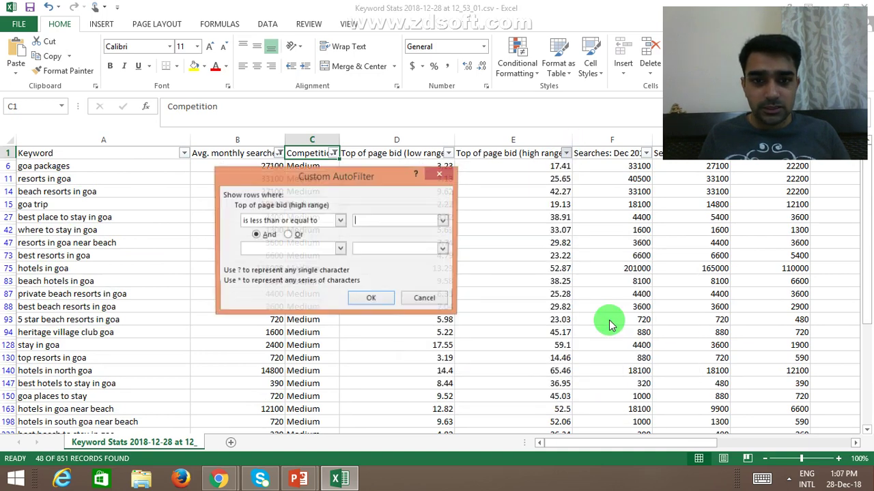
type("10")
key("Return")
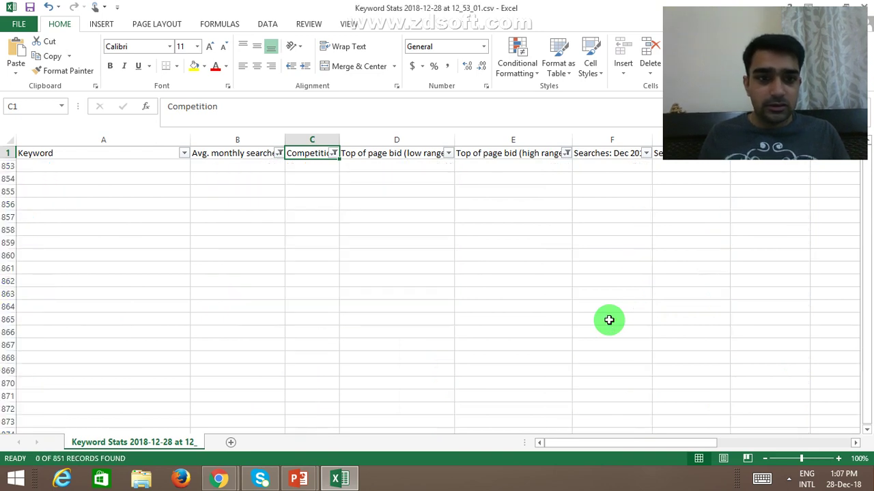
- Remove the limit of 10 from the Top of page bid (high range) column
key("Up")
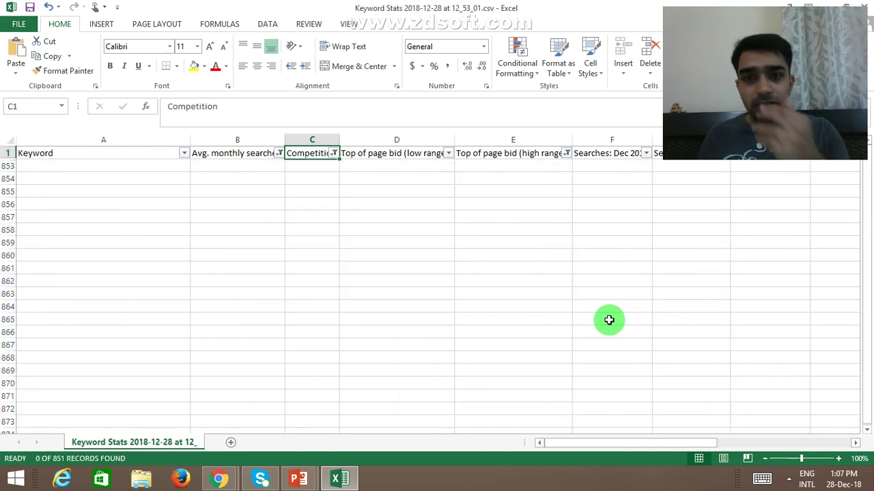
key("Right")
key("Right")
key("Right")
key("Left")
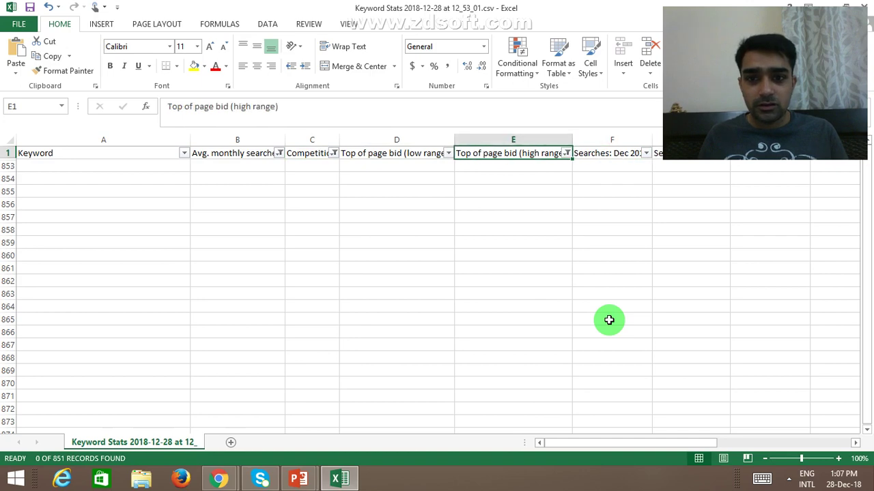
left_click(566, 153)
left_click(505, 213)
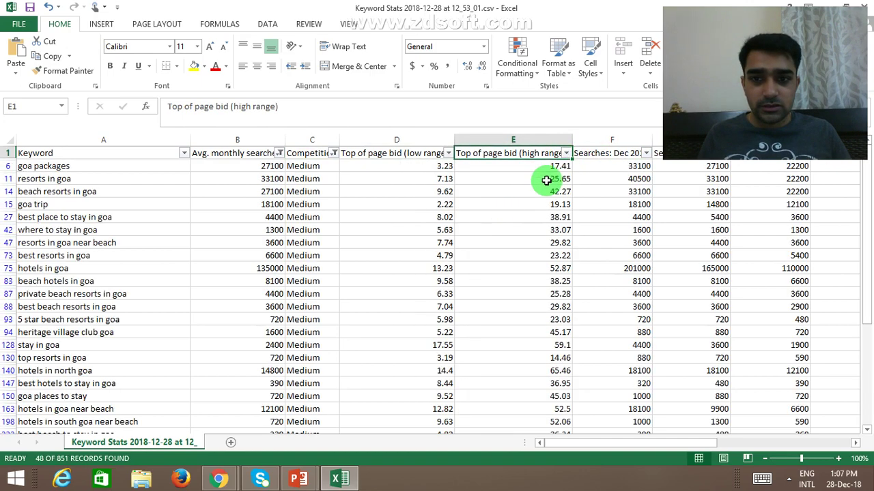
- Filter the Top of page bid (high range) column of the Medium keywords with a higher less-than-or-equal-to limit
left_click(566, 155)
mouse_move(503, 250)
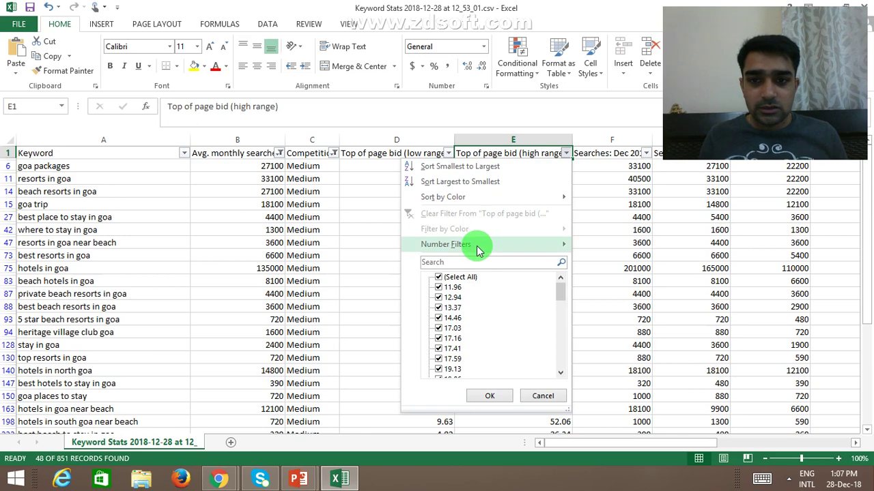
mouse_move(478, 245)
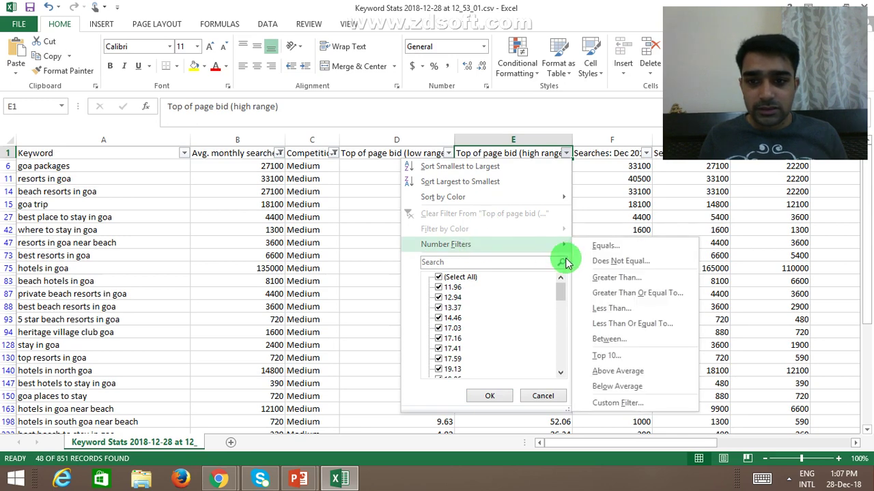
left_click(614, 326)
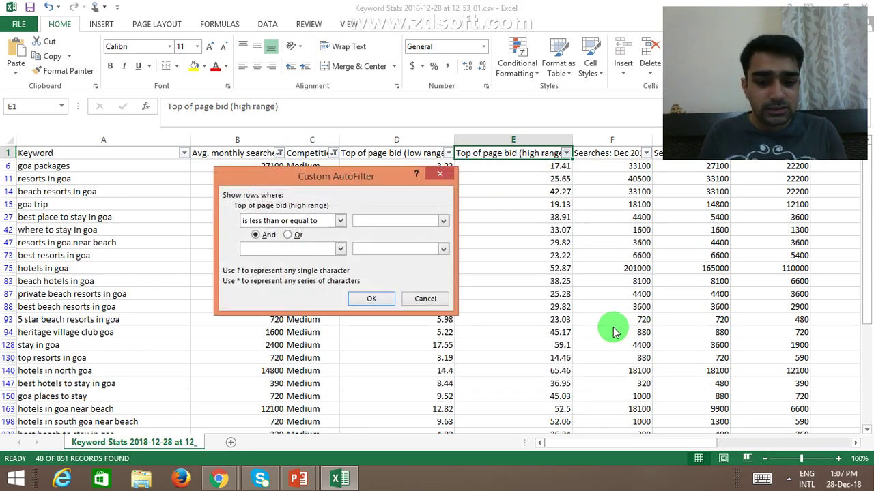
key("Return")
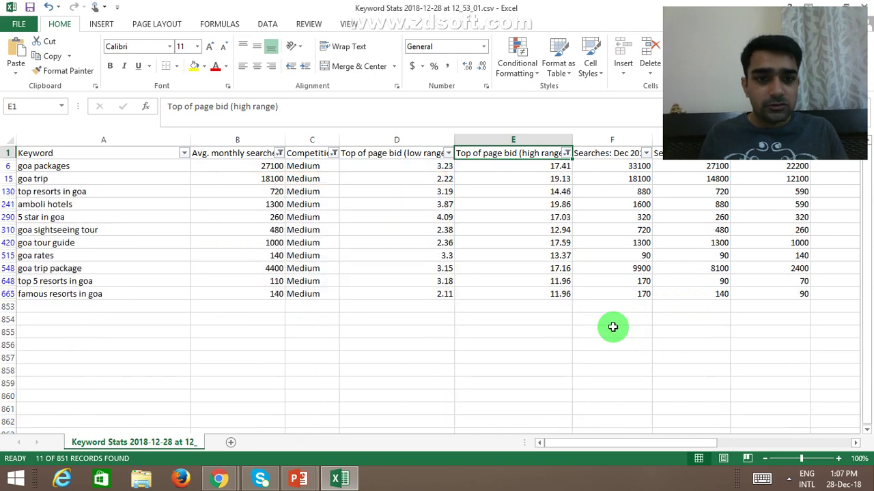
- Look over the filtered Medium-competition keywords in the Keyword column
key("Down")
key("Left")
key("Left")
key("Left")
key("Left")
key("ctrl+shift+Down")
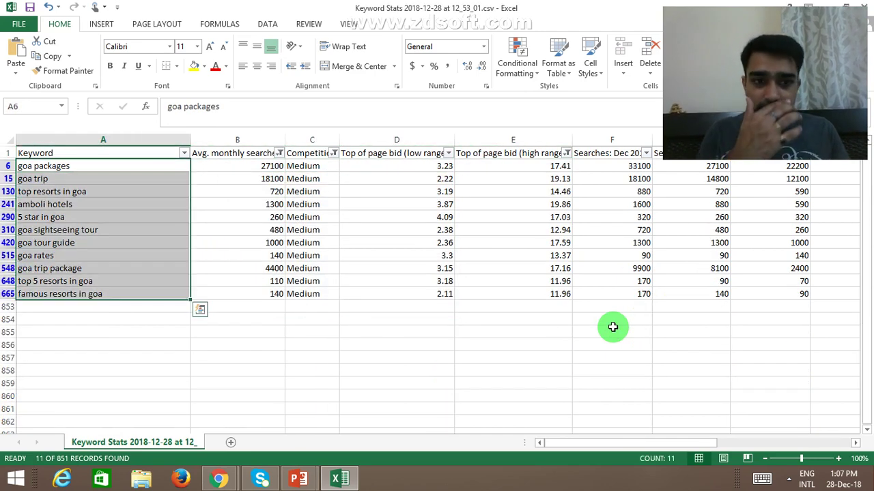
key("Down")
key("Up")
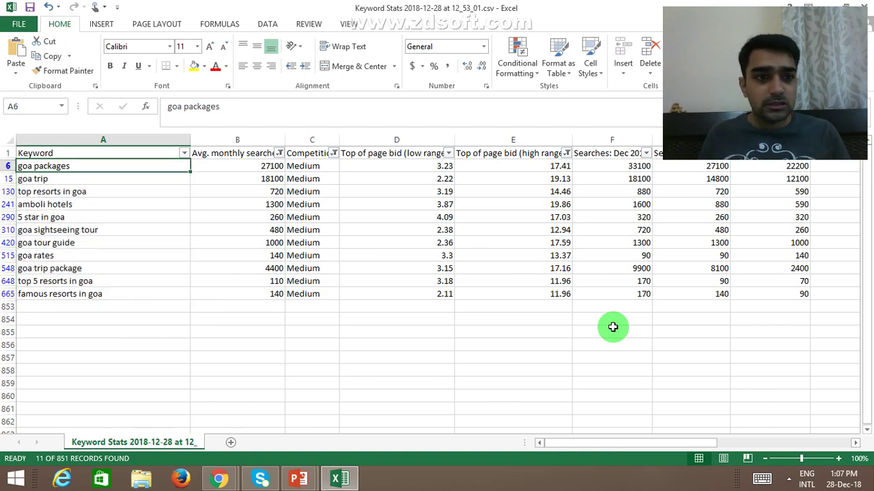
- Review the average monthly searches of the filtered Medium-competition keywords
key("Right")
key("Down")
key("Down")
key("Down")
key("Down")
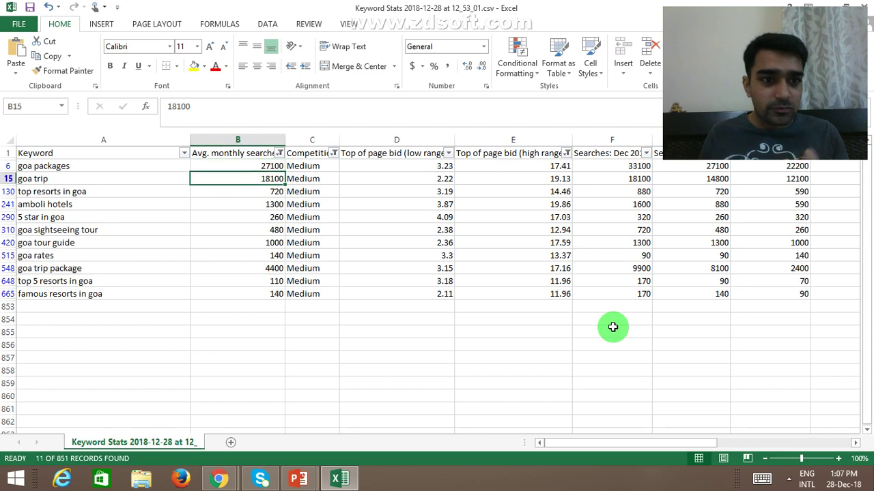
key("Down")
key("Down")
key("Down")
key("Down")
key("Down")
key("Down")
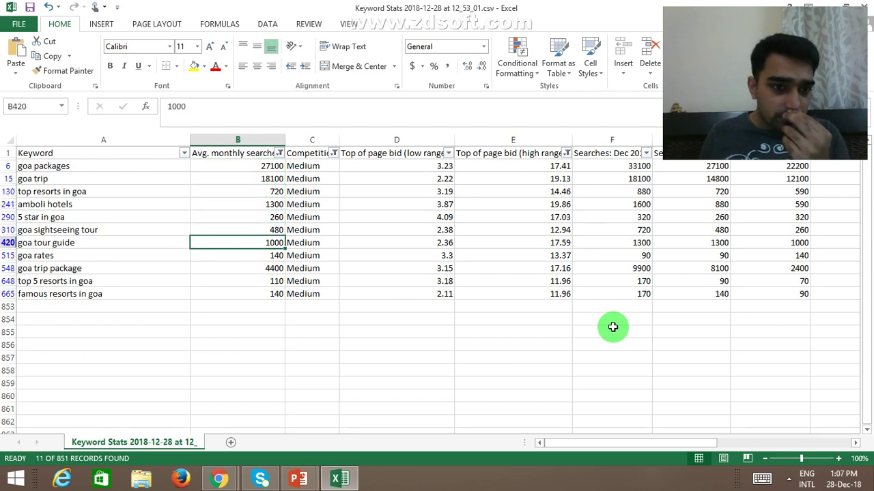
key("ctrl+Up")
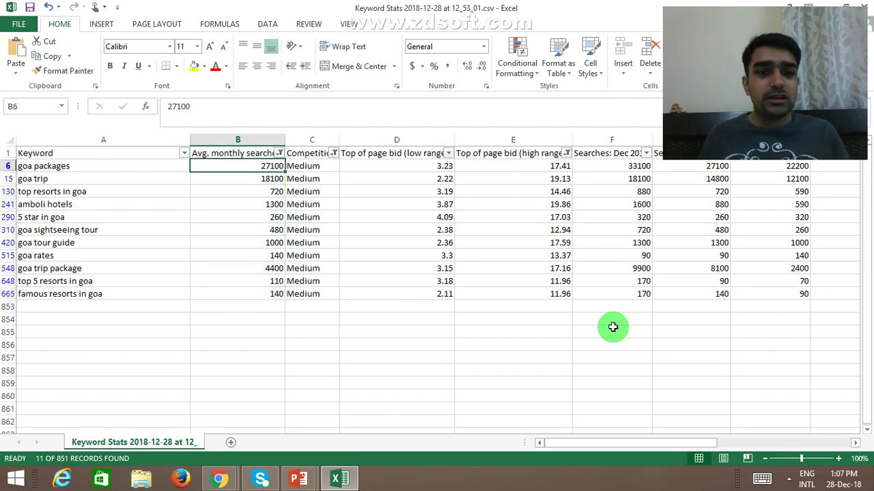
key("ctrl+shift+Down")
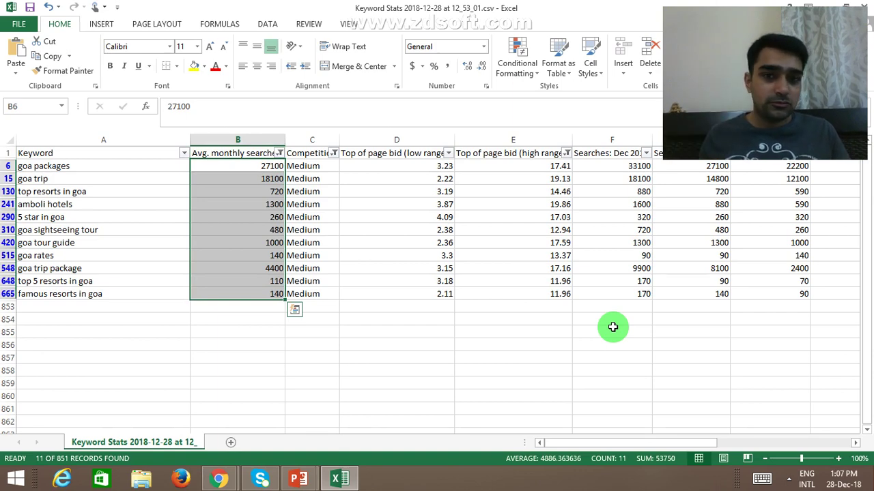
- Clear the less-than-or-equal-to filter from the Top of page bid (high range) column
key("Right")
key("Right")
key("Right")
key("Right")
key("Left")
key("Up")
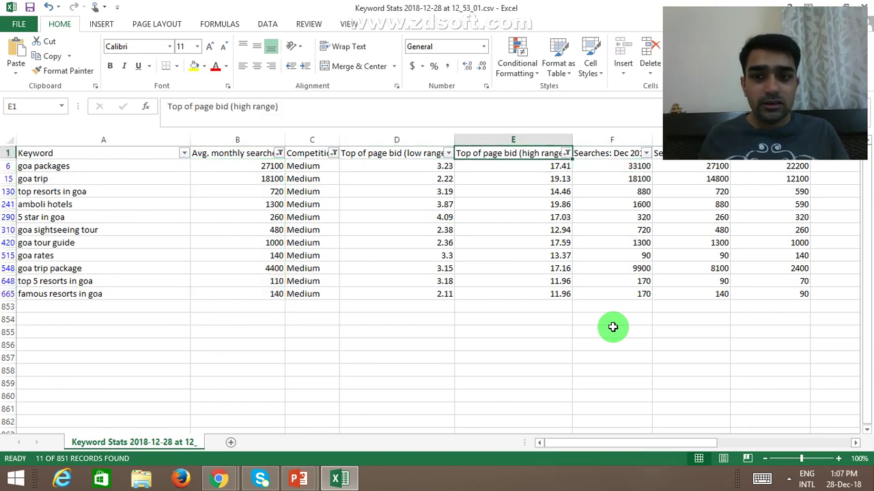
key("alt+Down")
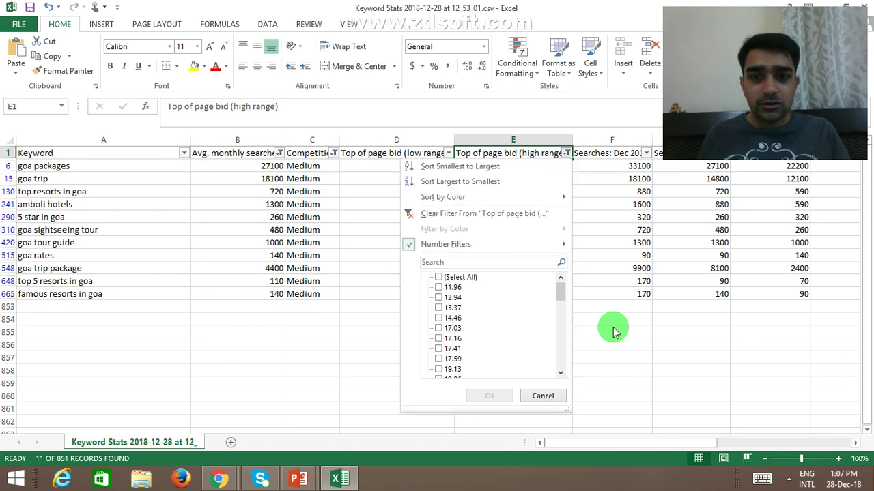
left_click(516, 215)
- Change the Competition filter from Medium to show only High keywords
key("Left")
key("Left")
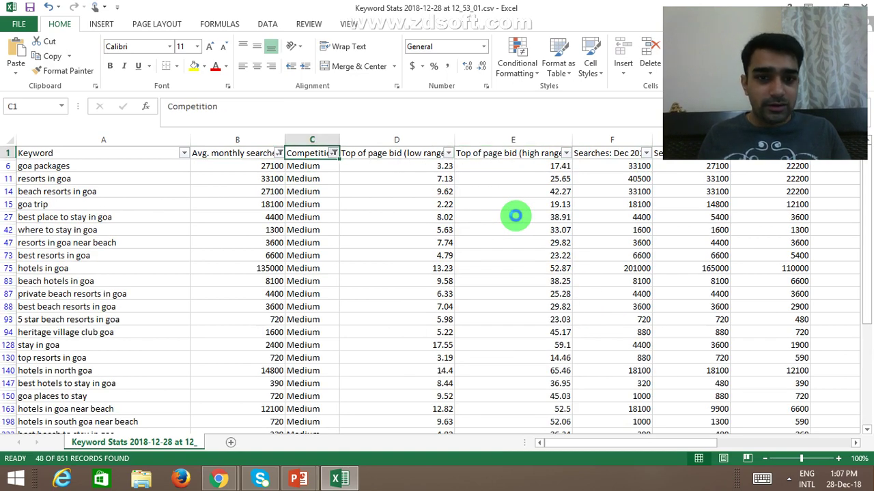
key("alt+Down")
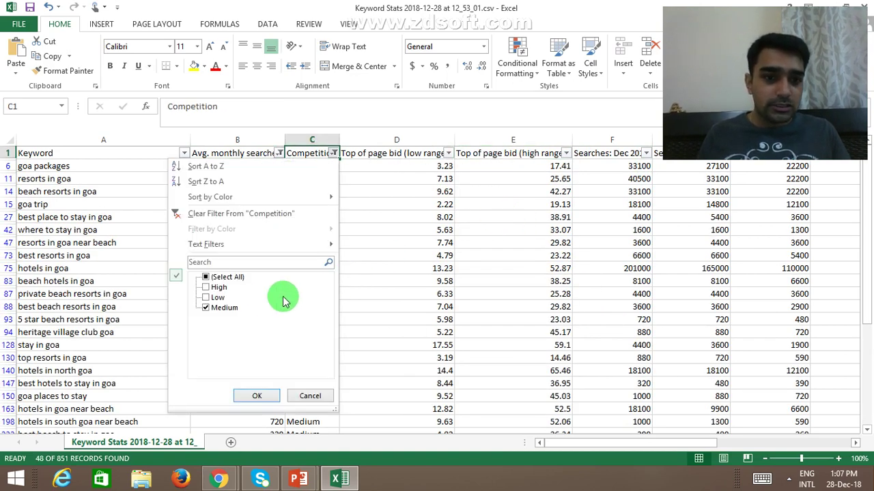
left_click(225, 308)
left_click(219, 288)
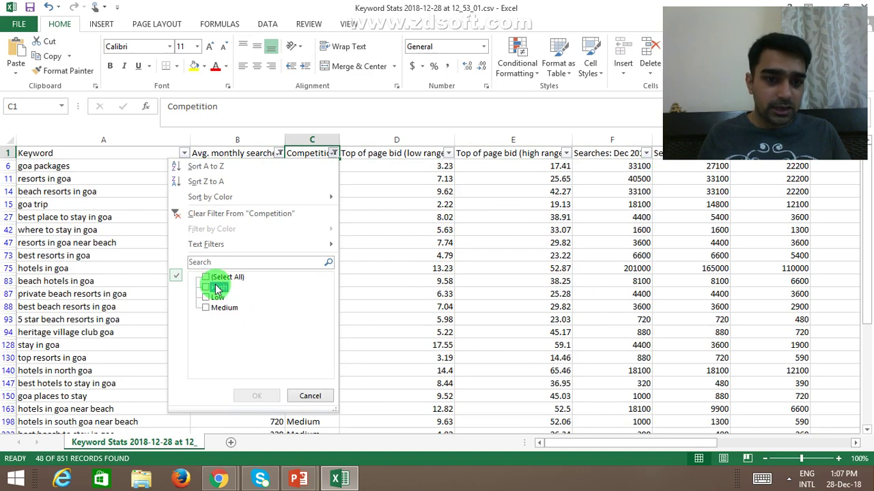
left_click(256, 396)
- Look through the High-competition keywords from the first to the last in the Keyword column
key("Down")
key("Left")
key("Left")
key("ctrl+shift+Down")
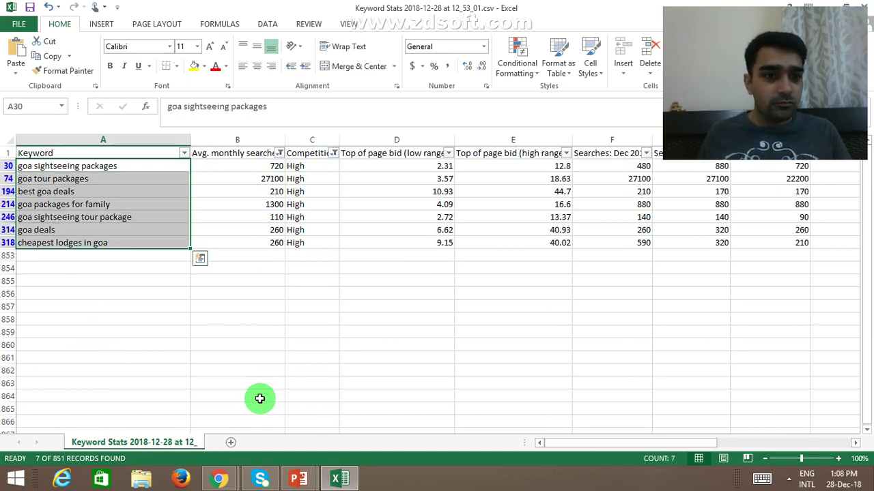
key("Down")
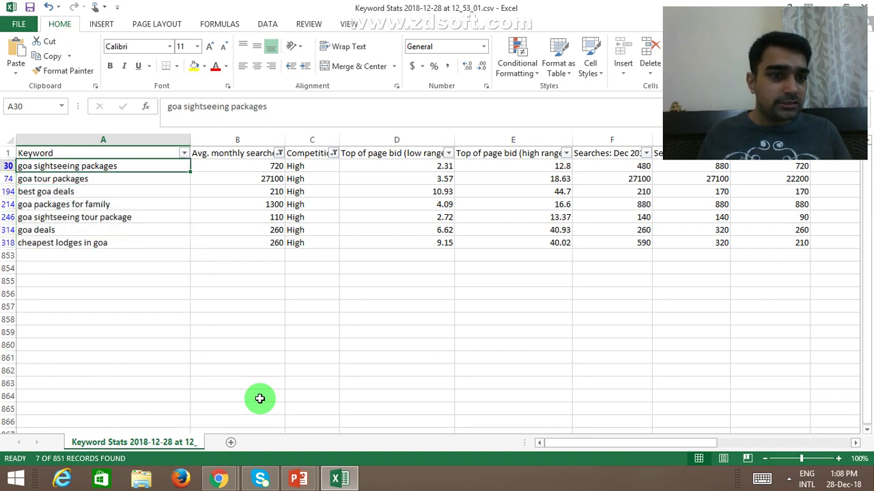
key("Down")
key("Down")
key("Down")
key("Down")
key("Down")
key("Down")
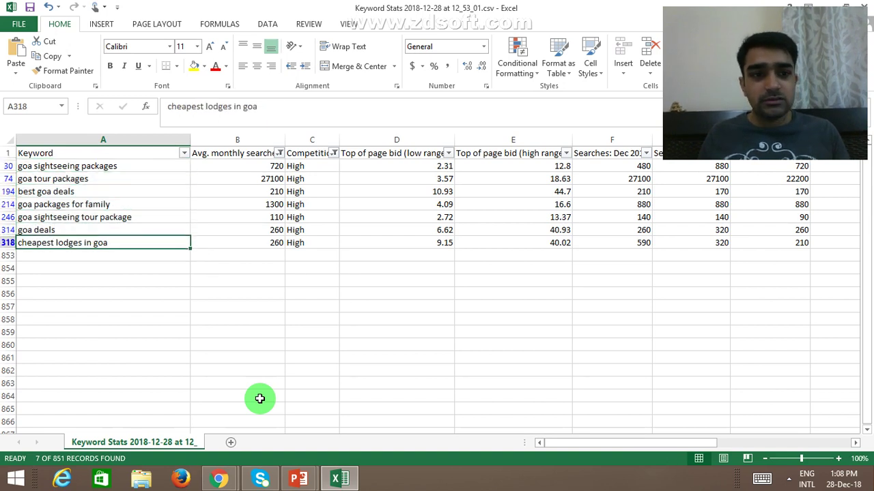
- Examine the searches, competition and bid values across the row of the first High-competition keyword, "goa sightseeing packages"
key("Up")
key("Up")
key("Up")
key("Up")
key("Up")
key("Up")
key("Right")
key("Right")
key("Right")
key("Right")
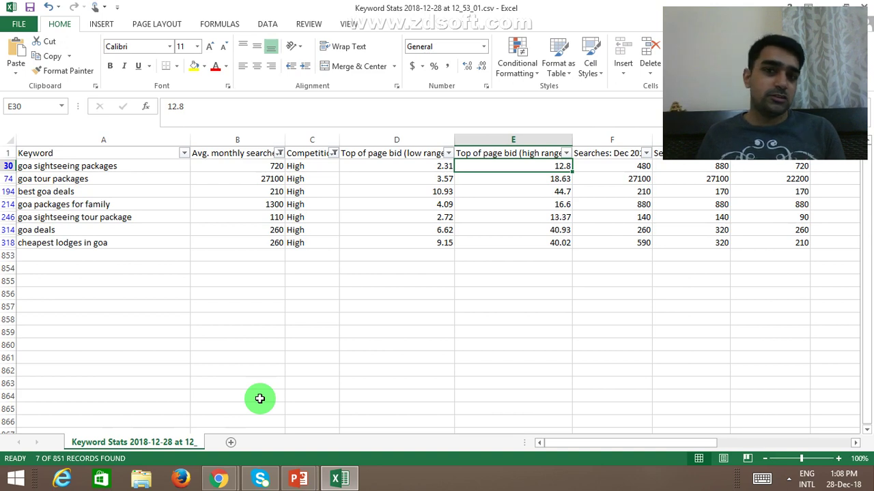
key("Left")
key("Left")
key("Left")
key("Left")
key("Right")
key("Right")
key("Right")
key("Left")
- Clear the High filter from the Competition column
key("ctrl+Up")
key("alt+Down")
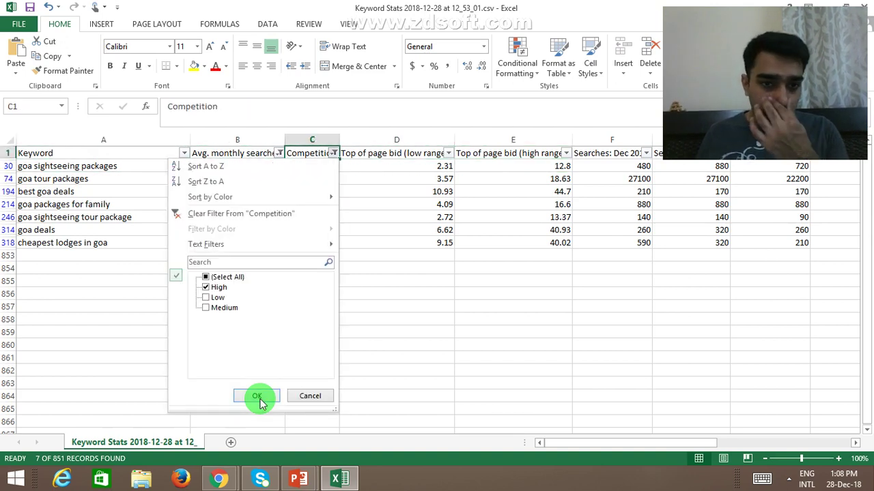
key("Down")
key("Down")
key("Down")
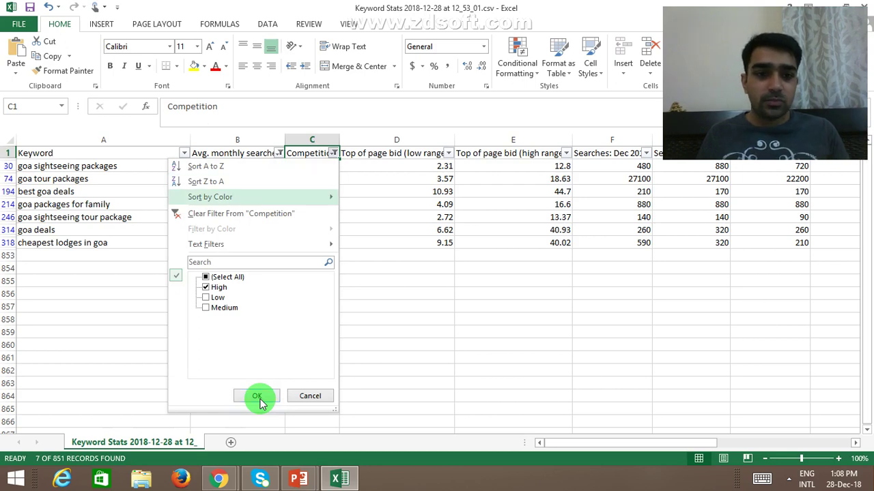
key("Down")
key("Return")
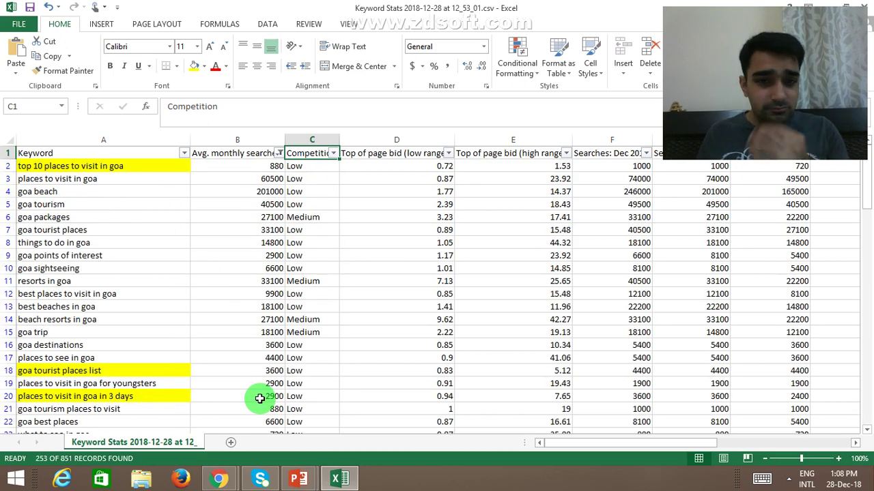
- Clear the number filter from the Avg. monthly searches column
key("Left")
key("alt+Down")
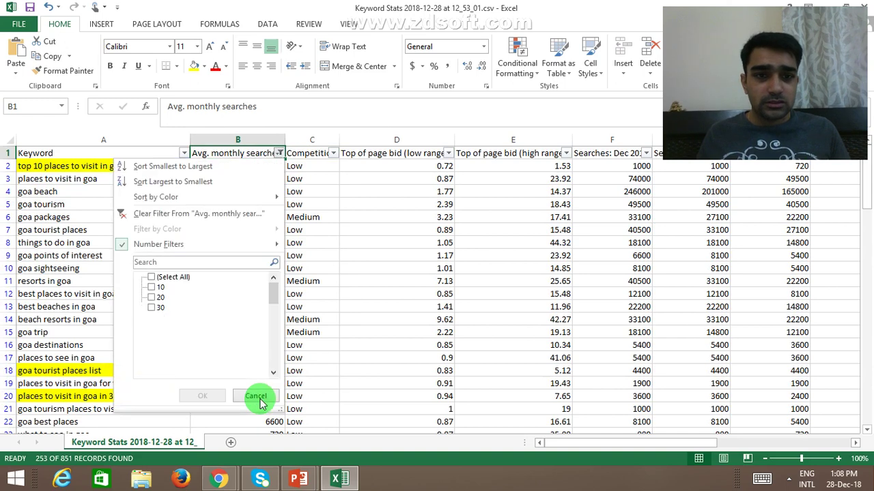
key("Down")
key("Down")
key("Down")
key("Down")
key("Return")
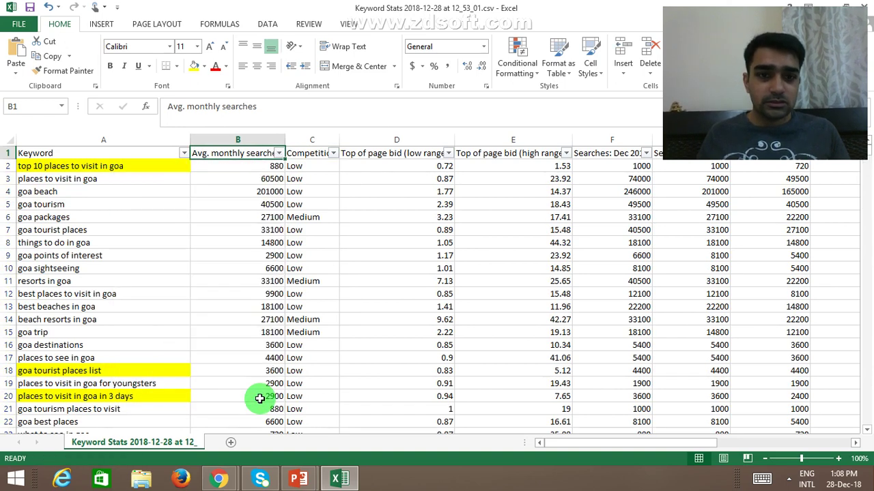
- Filter the Keyword column by cell color to show only the yellow-highlighted keywords
key("Left")
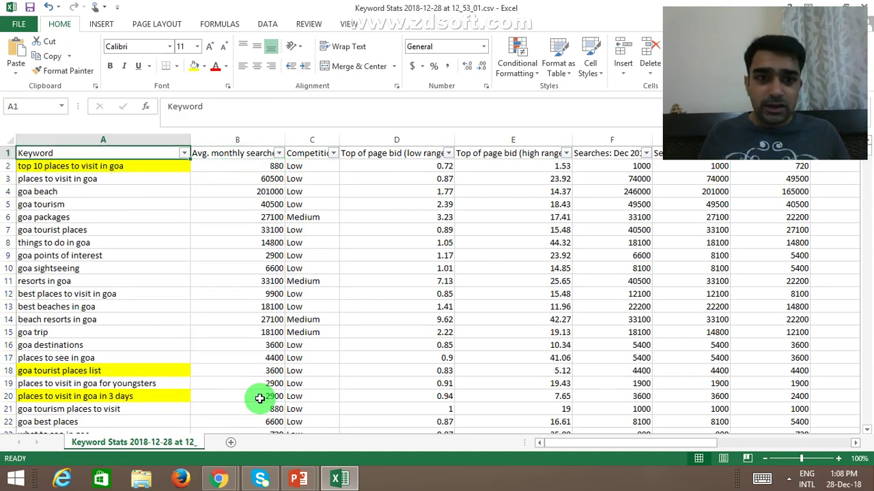
left_click(183, 153)
mouse_move(152, 230)
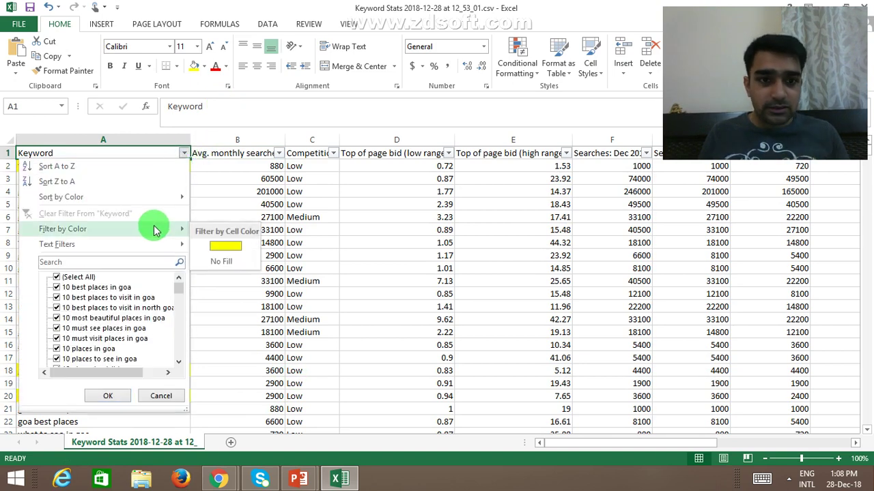
left_click(216, 244)
- Copy the filtered rows with their headers, from the Keyword column through Top of page bid (high range)
left_click_drag(143, 170, 134, 350)
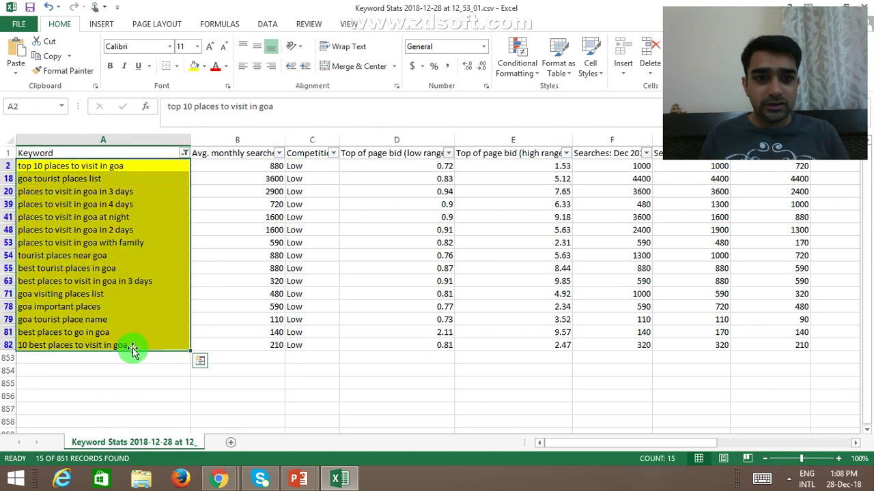
key("ctrl+Home")
left_click(133, 349, "shift")
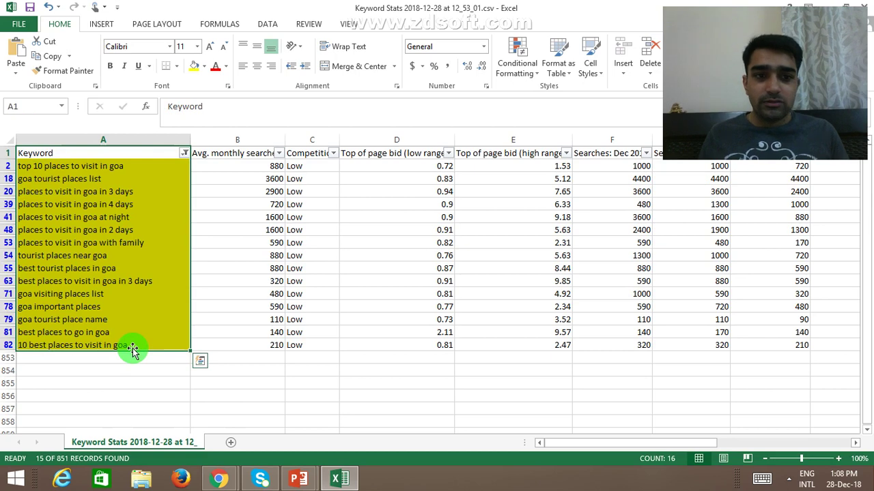
key("shift+Right")
key("shift+Right")
key("shift+Right")
key("shift+Right")
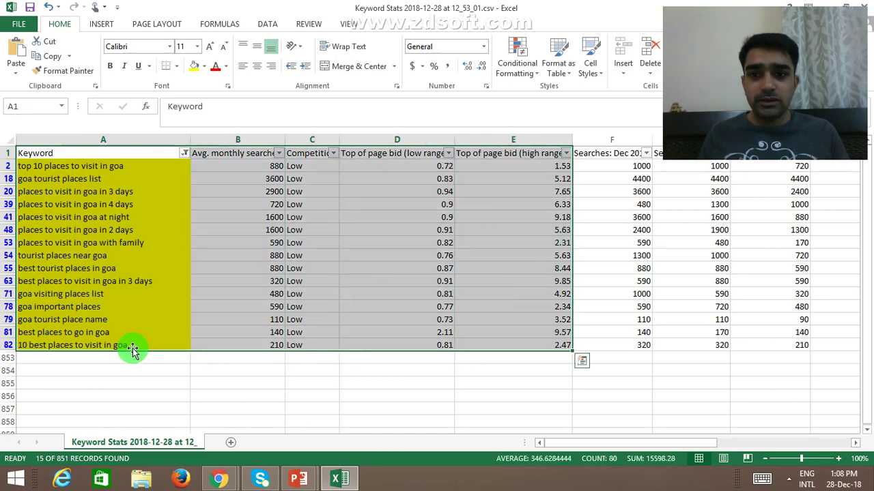
key("ctrl+c")
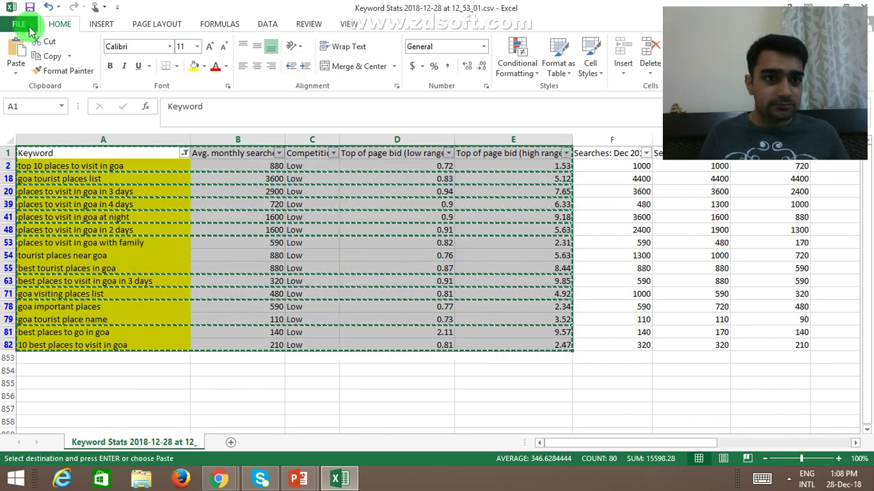
- Create a blank workbook, paste the copied keyword table at A1 and autofit its column widths
left_click(25, 28)
left_click(44, 84)
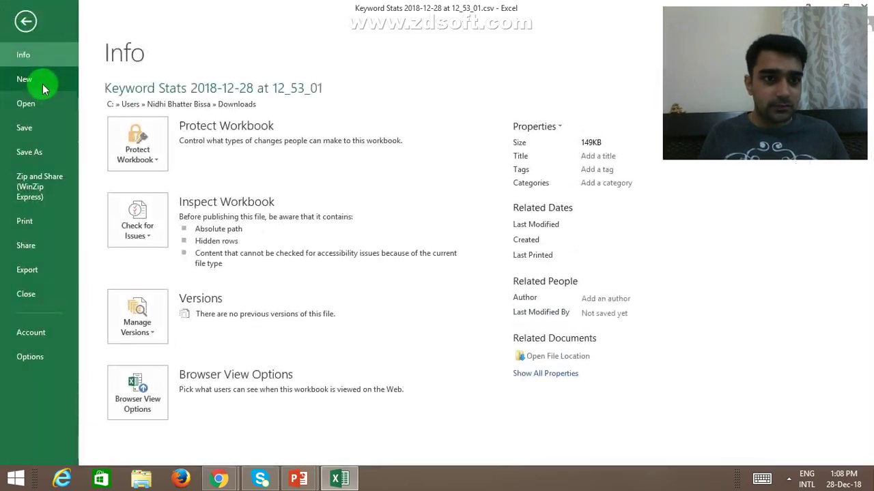
left_click(159, 198)
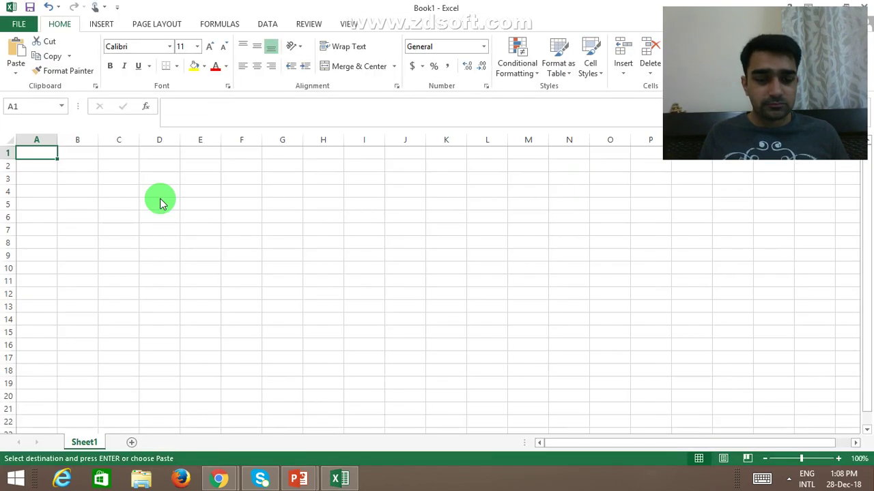
key("ctrl+v")
key("alt+h")
key("o")
key("i")
key("Down")
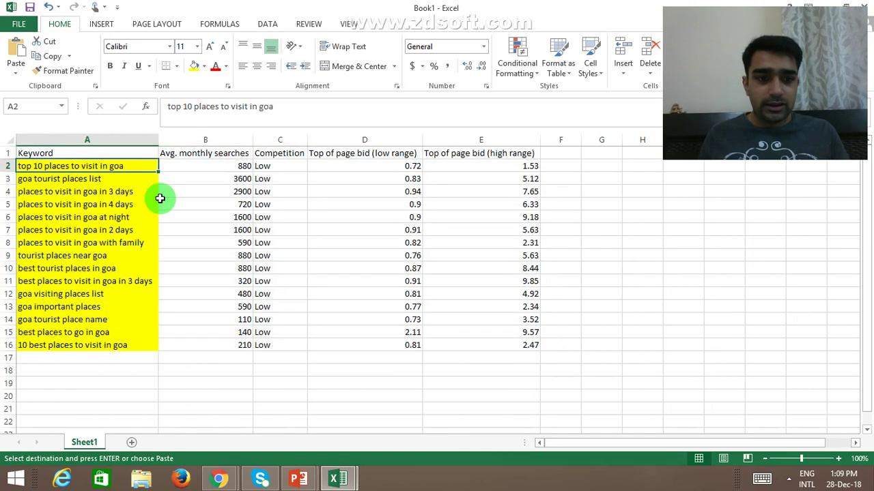
- Save the new workbook as "Stage 2 Keyword Research" in the Digital Marketing folder on drive D
left_click(20, 24)
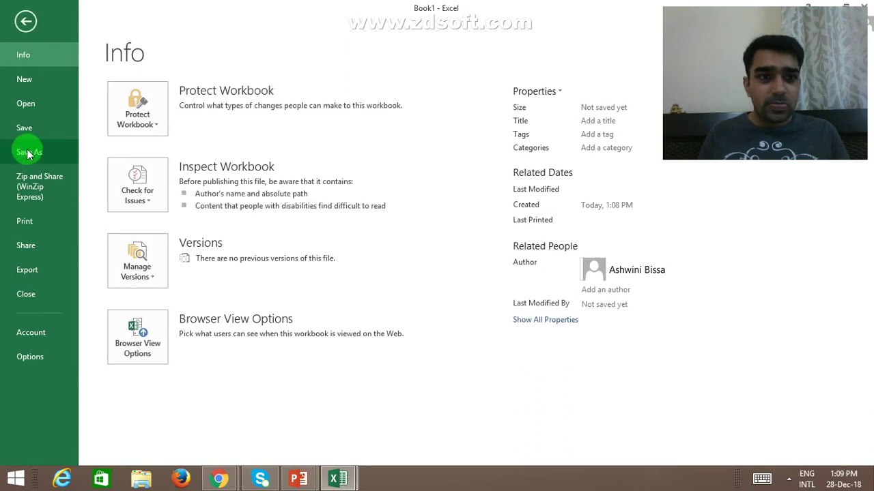
left_click(27, 154)
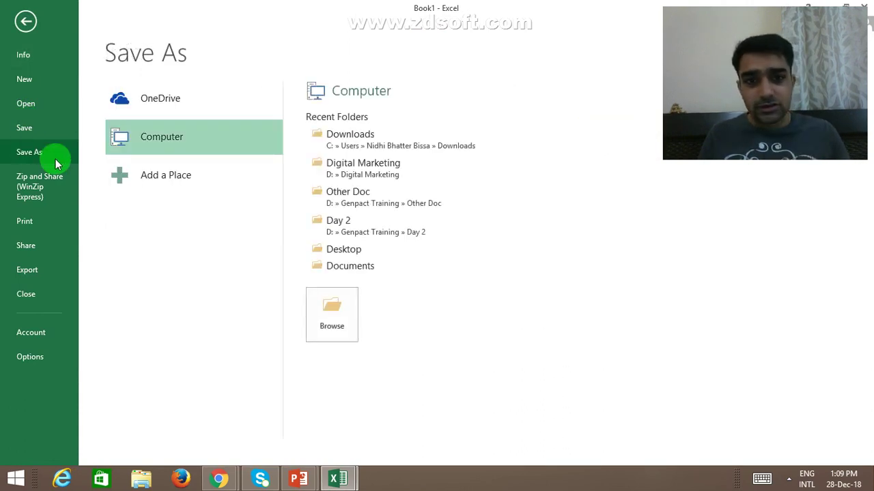
left_click(343, 312)
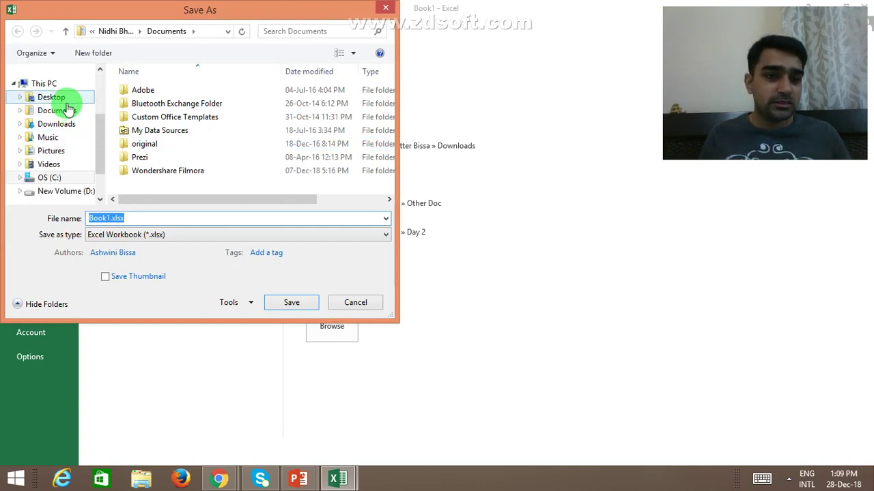
left_click(66, 193)
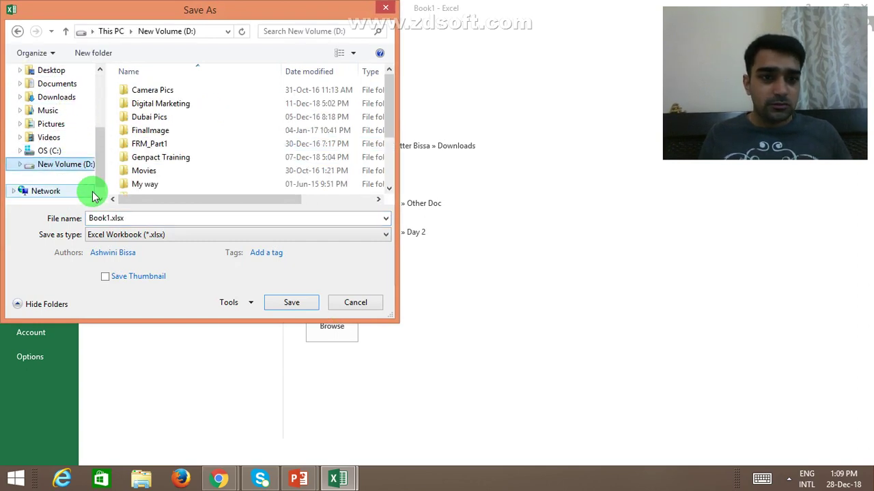
left_click(163, 105)
double_click(164, 105)
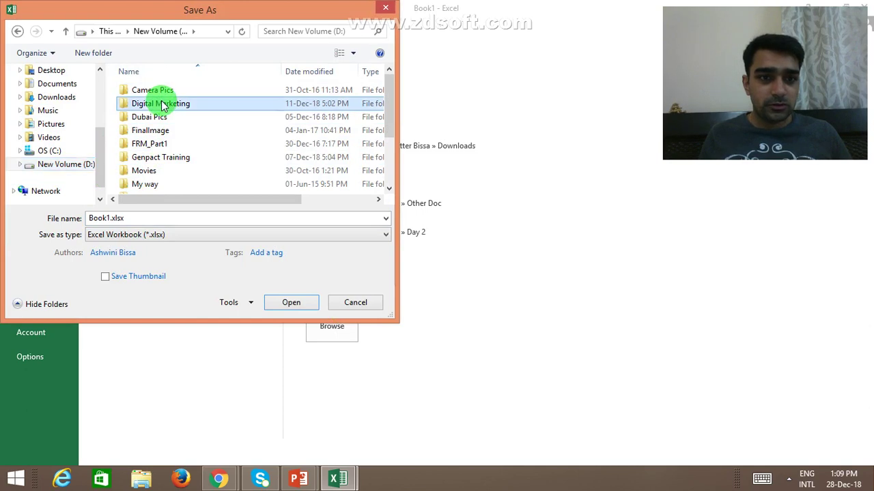
double_click(146, 218)
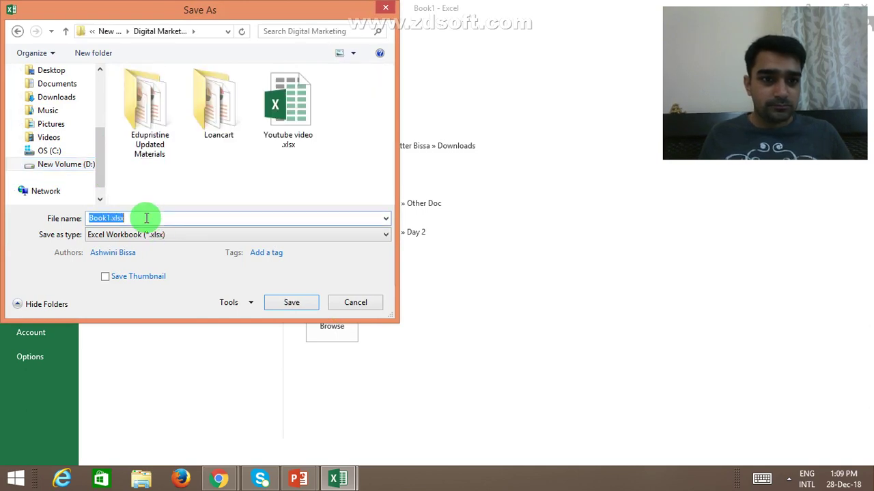
type("Stage ")
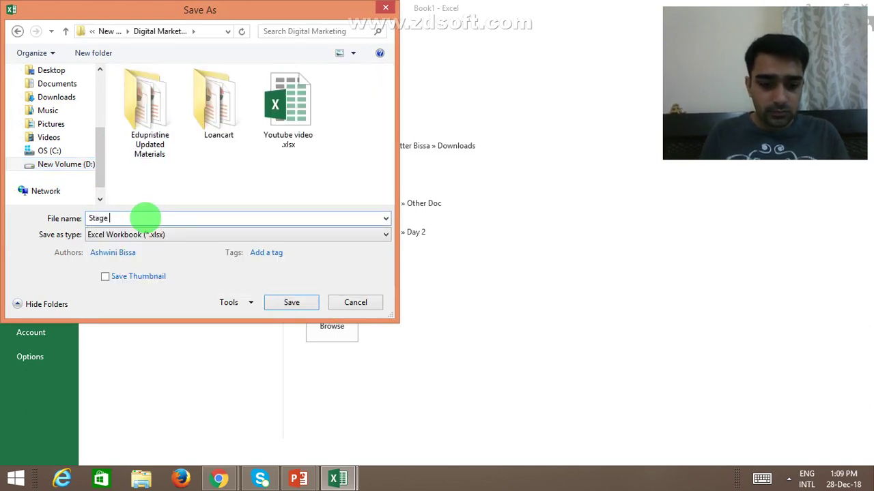
type("2 Keyword")
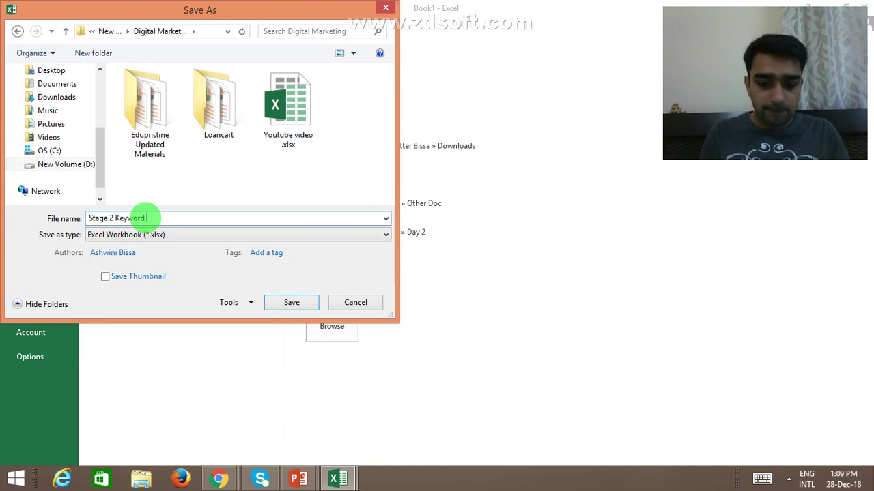
type(" Research")
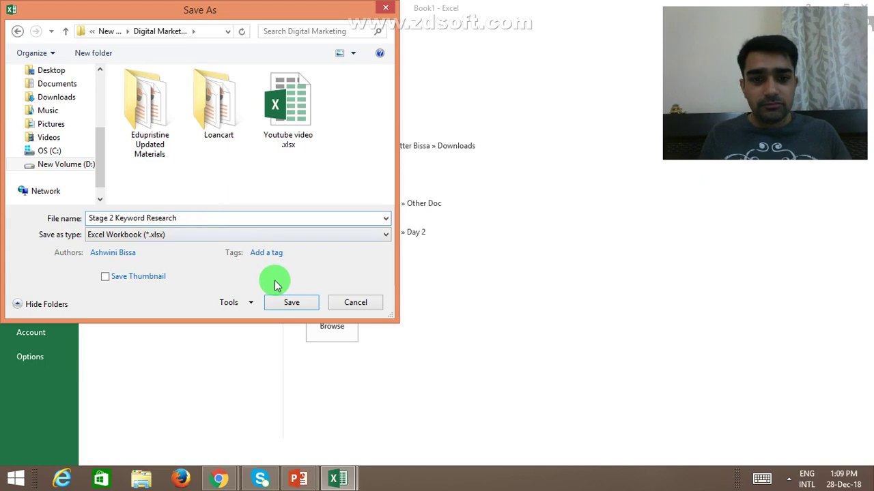
left_click(287, 303)
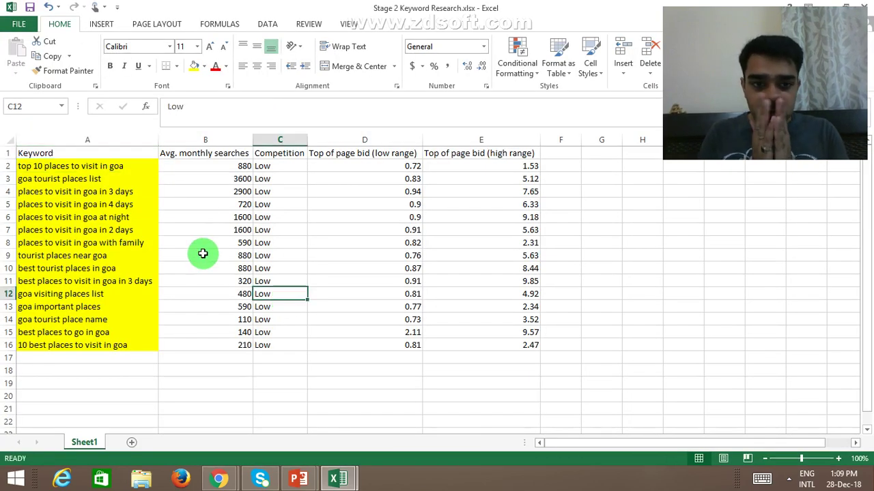
- Select the keyword list from "top 10 places to visit in goa" through "10 best places to visit in goa"
key("ctrl+Left")
key("ctrl+Up")
key("Down")
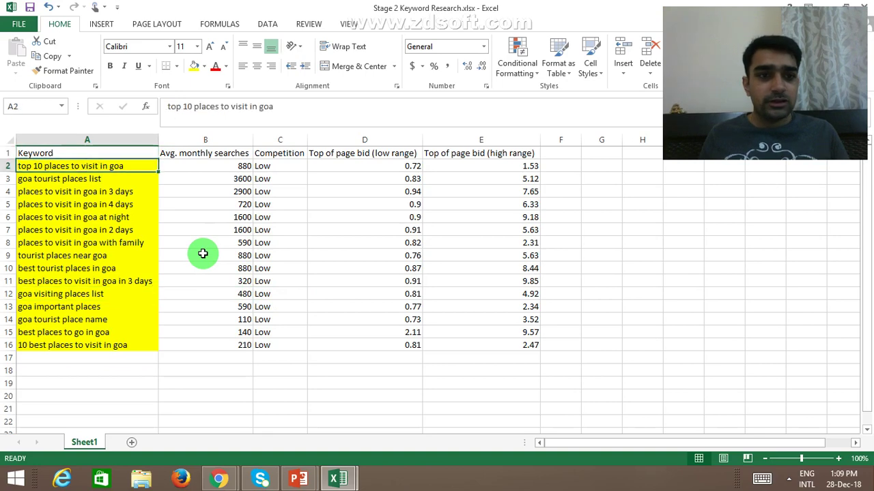
key("ctrl+shift+Down")
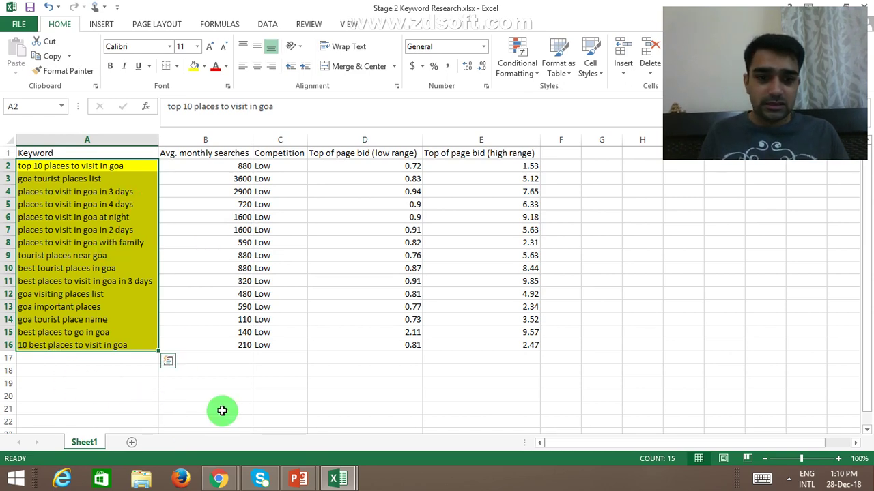
- Switch to Google Ads in Chrome, leave the keyword plan and open the ad groups of the Sales-Search-51 campaign
left_click(219, 478)
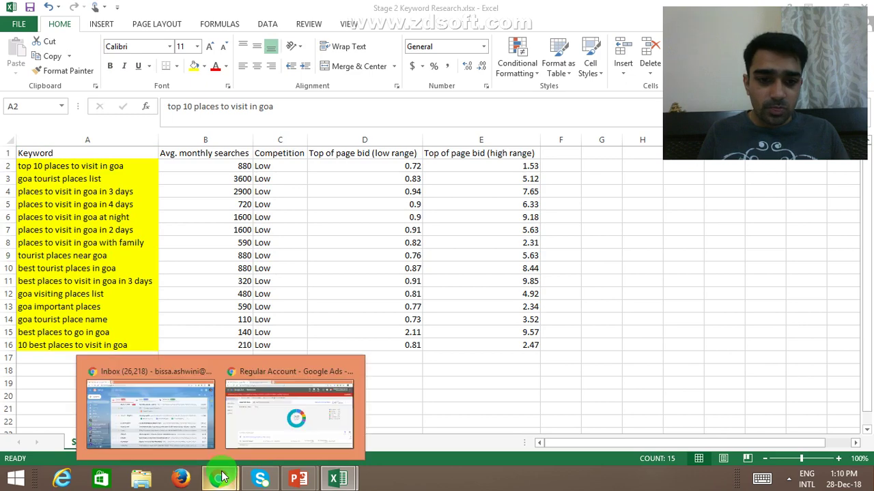
left_click(276, 407)
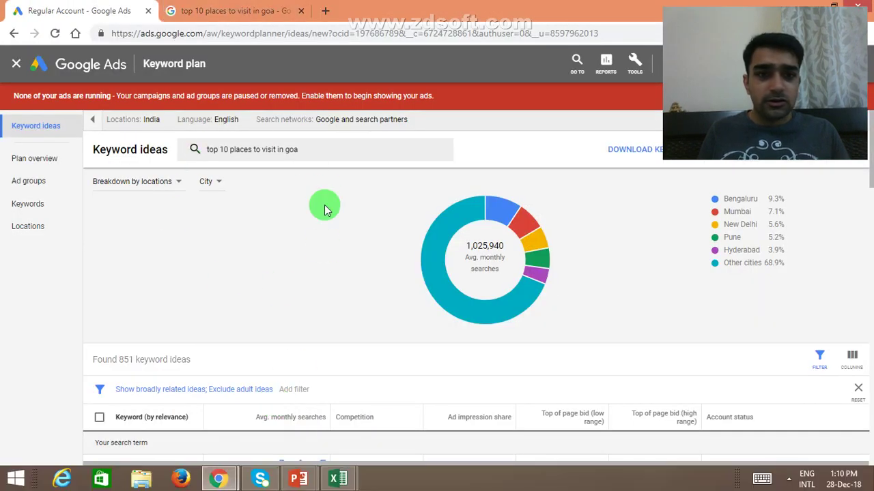
left_click(80, 68)
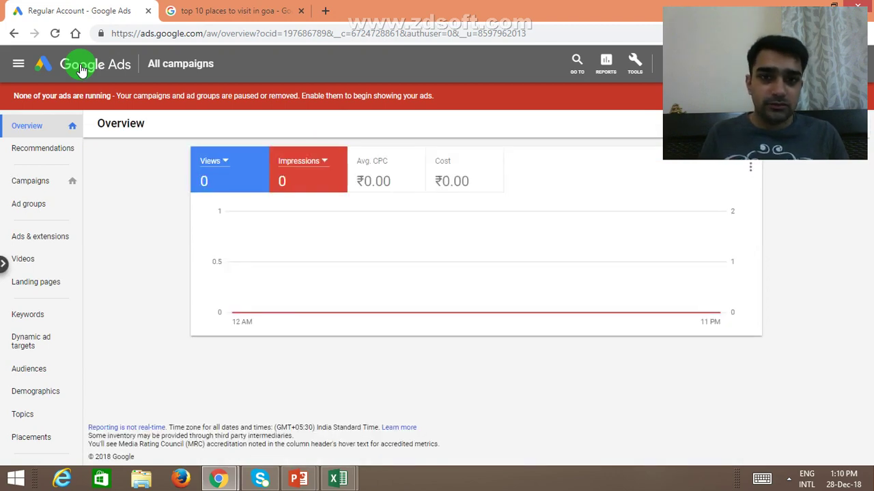
left_click(34, 203)
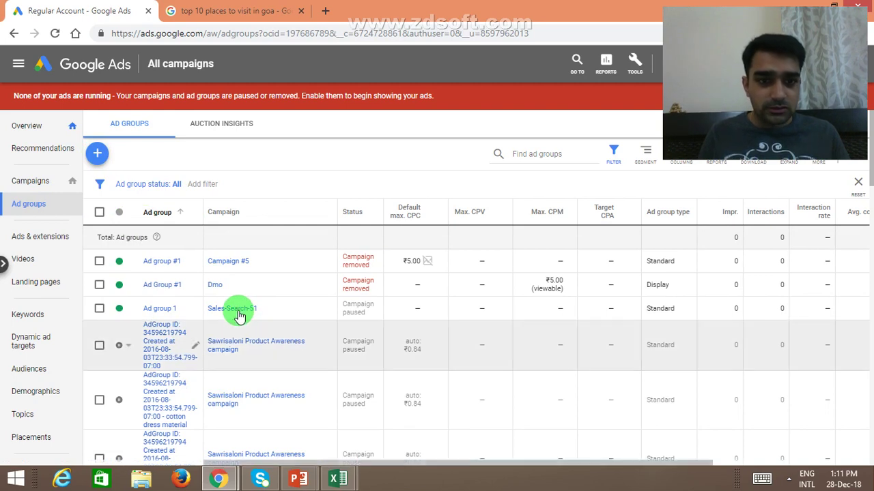
left_click(236, 311)
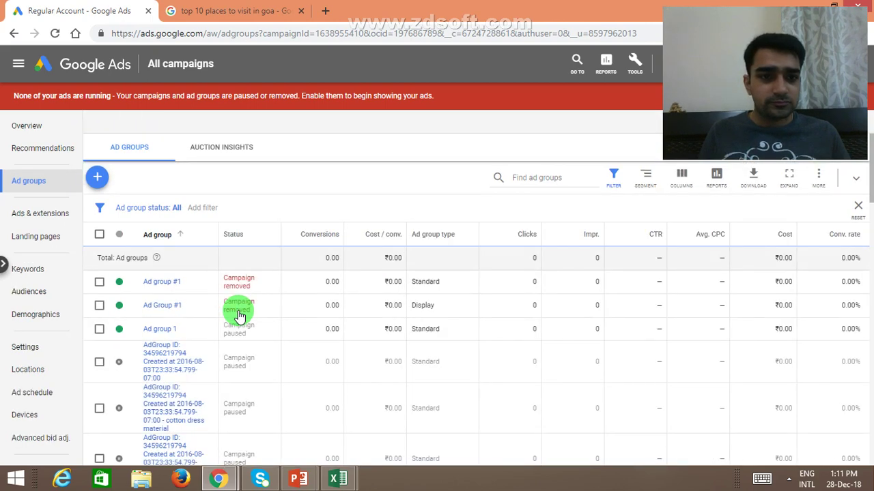
left_click(164, 333)
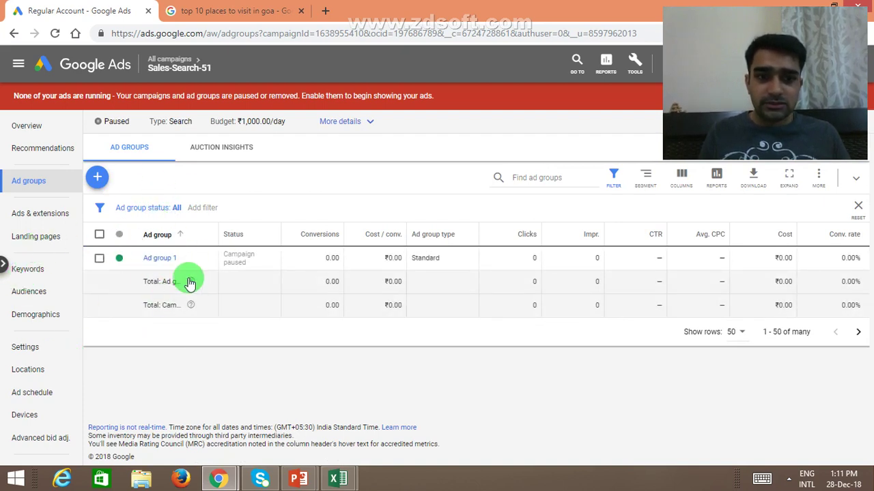
- Start adding search keywords to Ad group 1 of the Sales-Search-51 campaign
left_click(26, 271)
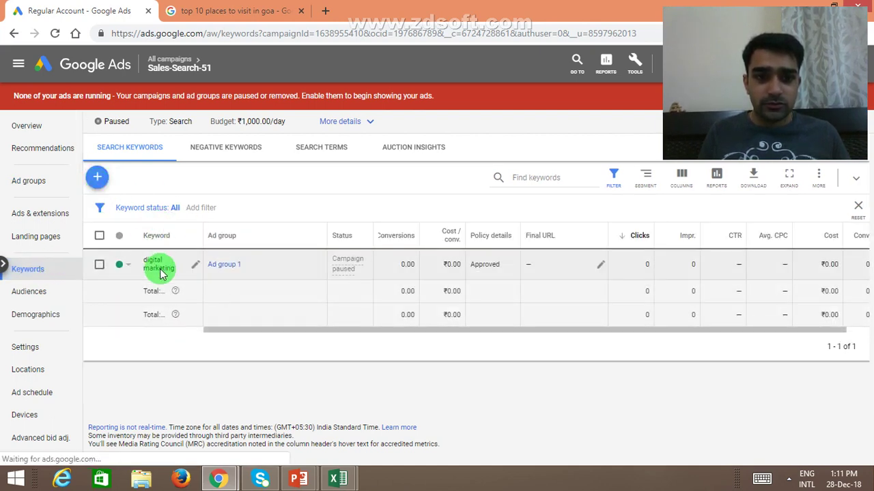
left_click(98, 181)
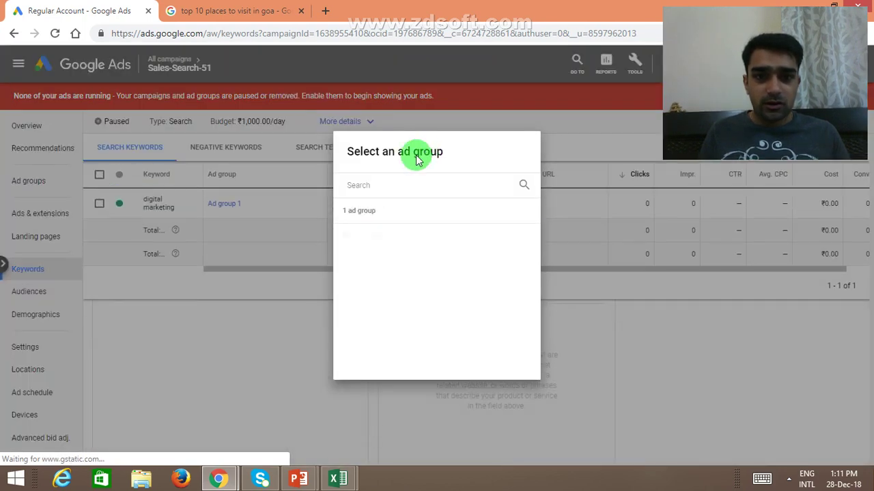
left_click(379, 235)
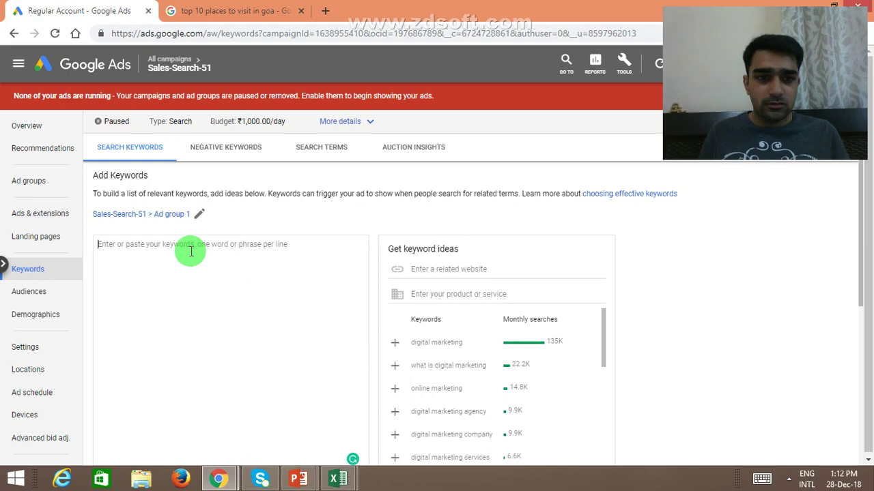
- Copy the keyword list from the Stage 2 Keyword Research workbook in Excel and paste it into the new keywords for Ad group 1 in Google Ads
key("alt+Tab")
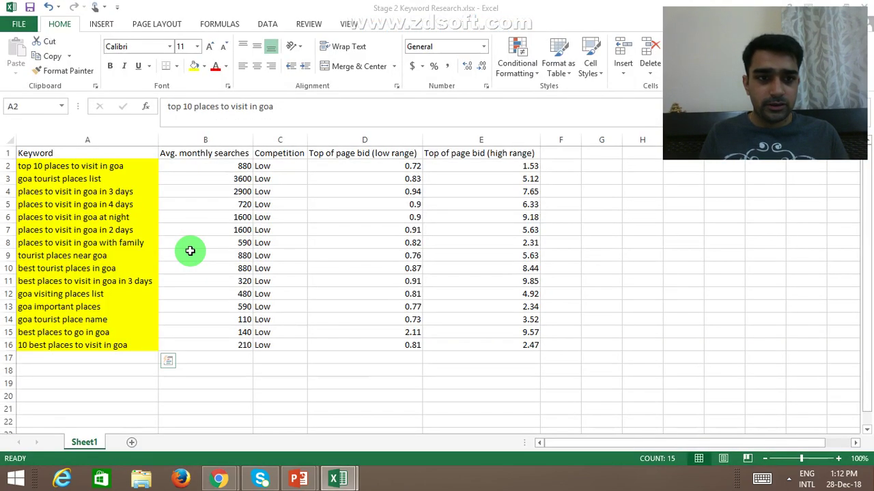
left_click(120, 164)
key("ctrl+shift+Down")
key("ctrl+c")
key("alt+Tab")
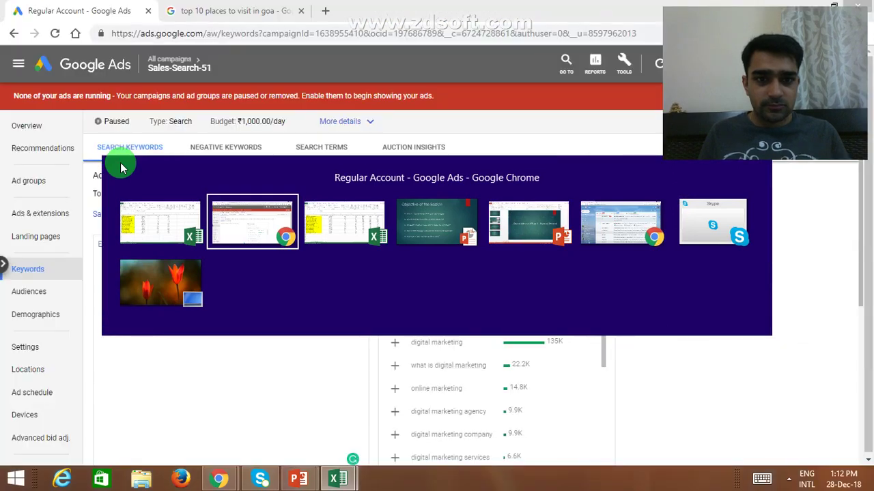
left_click(133, 249)
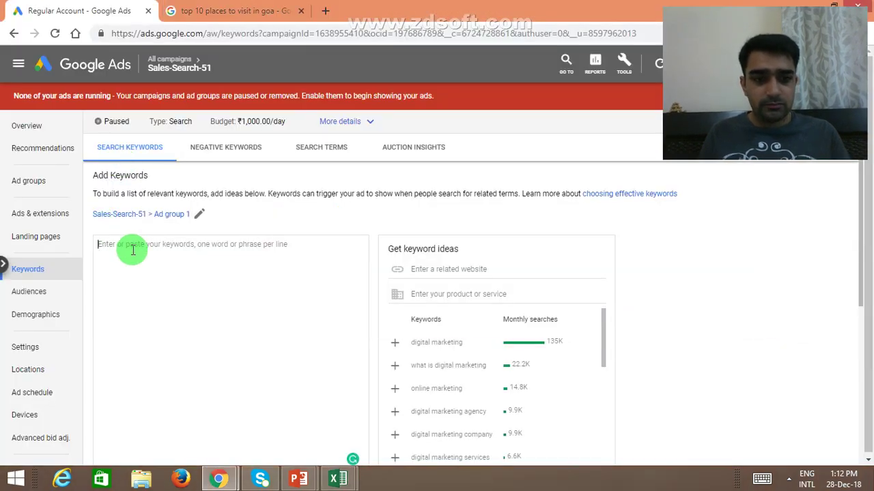
key("ctrl+v")
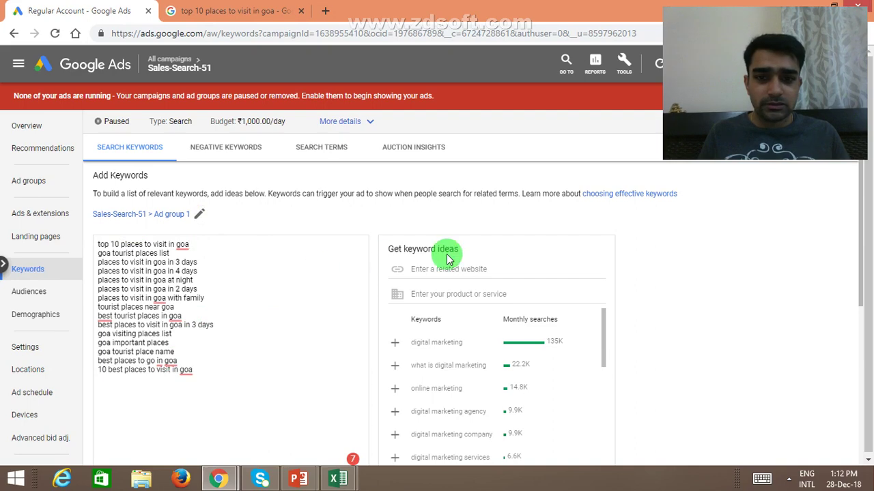
- Save the pasted Goa keywords to Ad group 1 of the Sales-Search-51 campaign
scroll(850, 263, "down", 3)
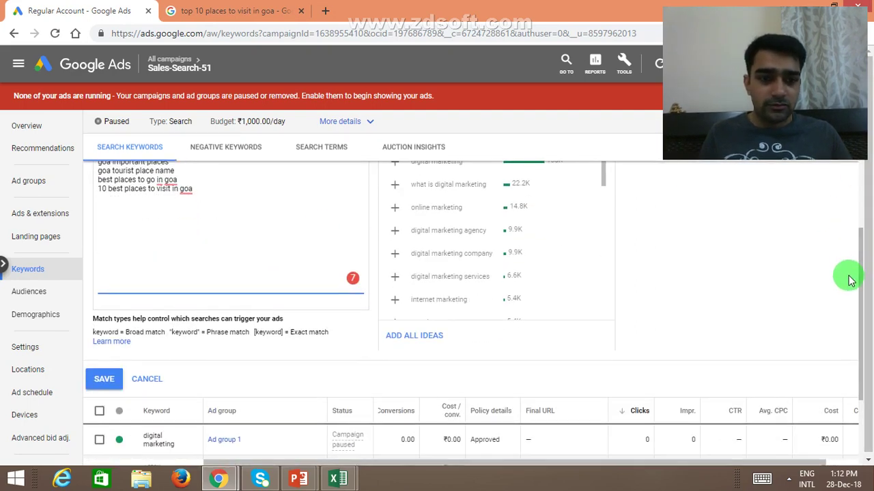
scroll(847, 277, "down", 1)
left_click(105, 361)
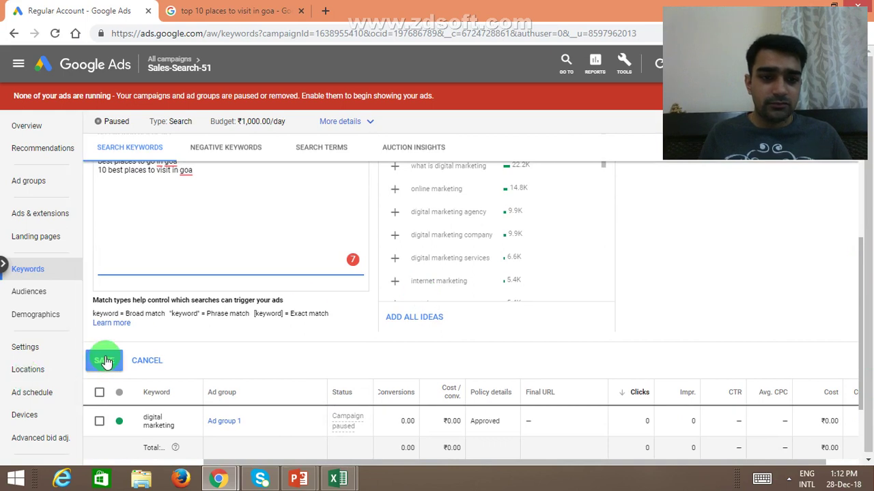
left_click(105, 360)
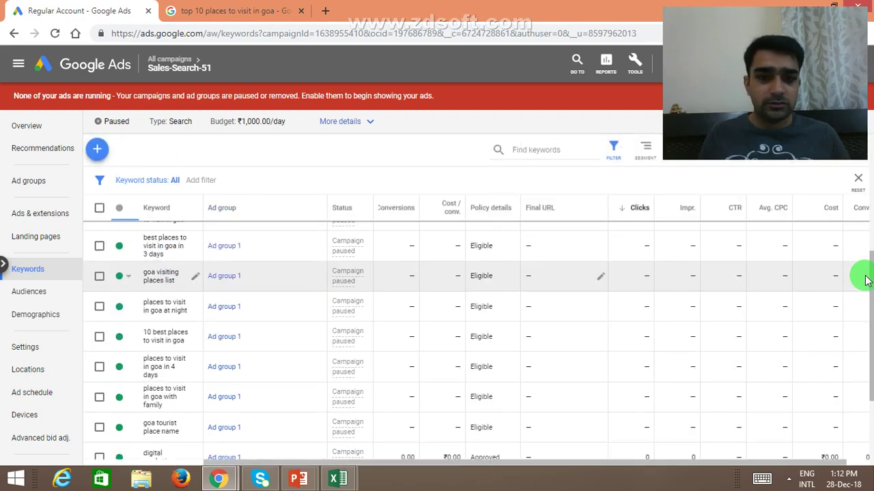
- Review the keywords listed for Ad group 1, and switch to the "Objective of the Session" slide in the PowerPoint slide show
scroll(861, 275, "down", 3)
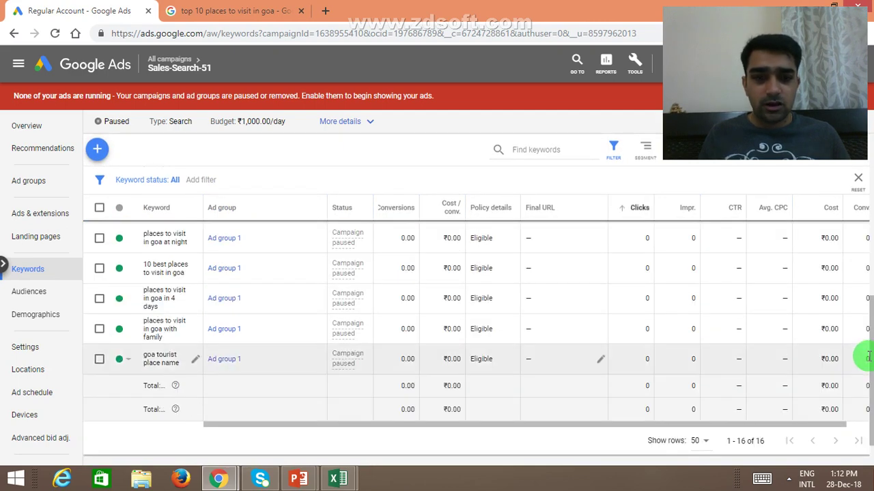
mouse_move(298, 478)
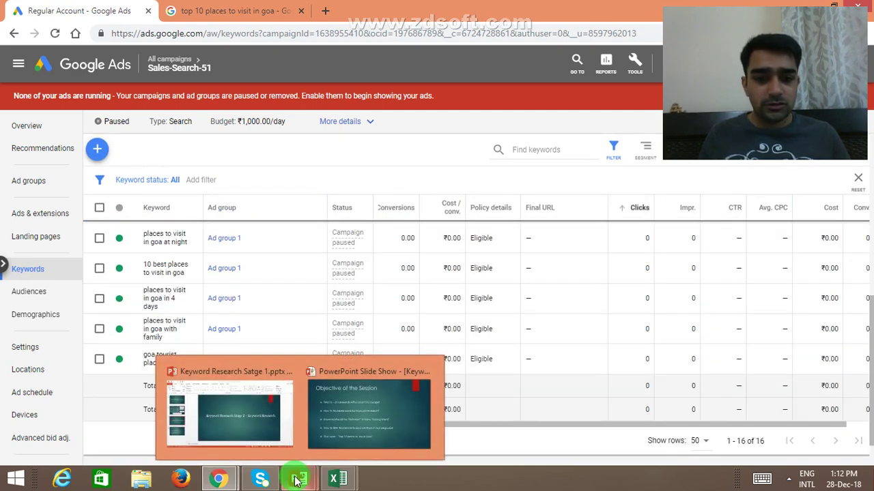
left_click(342, 424)
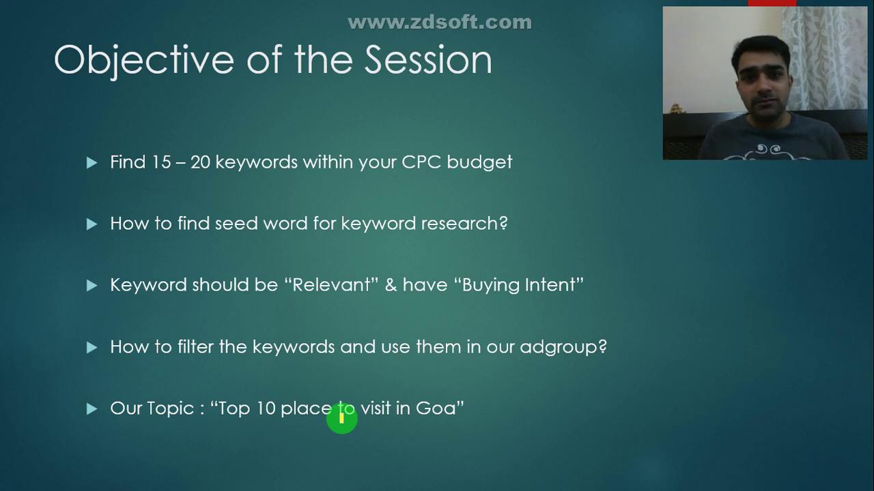